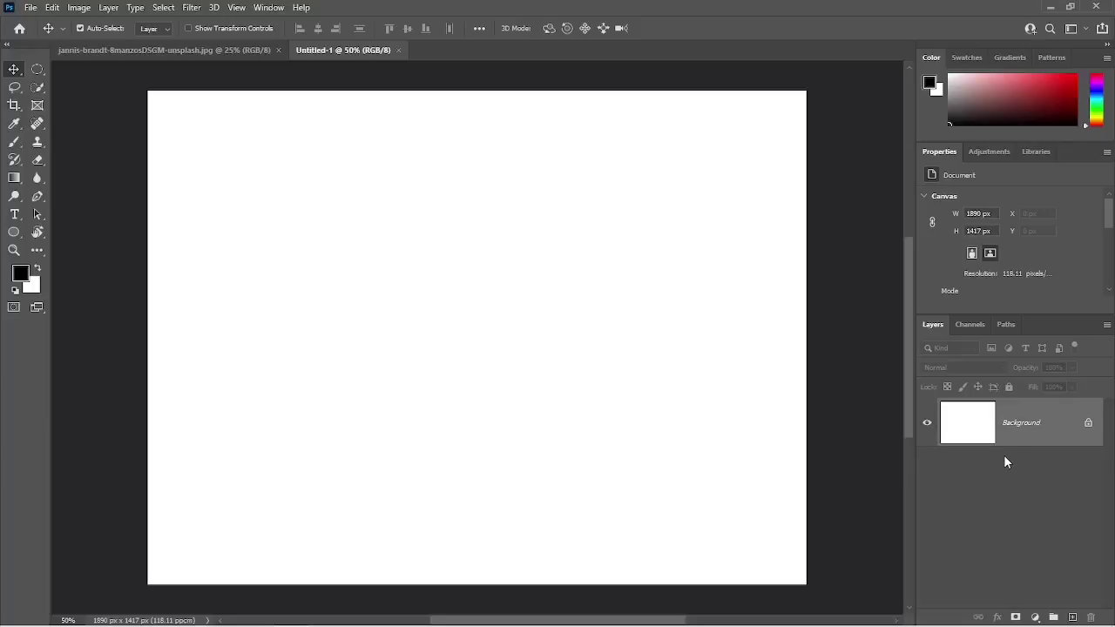
# Unlock the Background layer, fill it with dark red, and reset the foreground and background colours to their defaults
pyautogui.click(1087, 425)
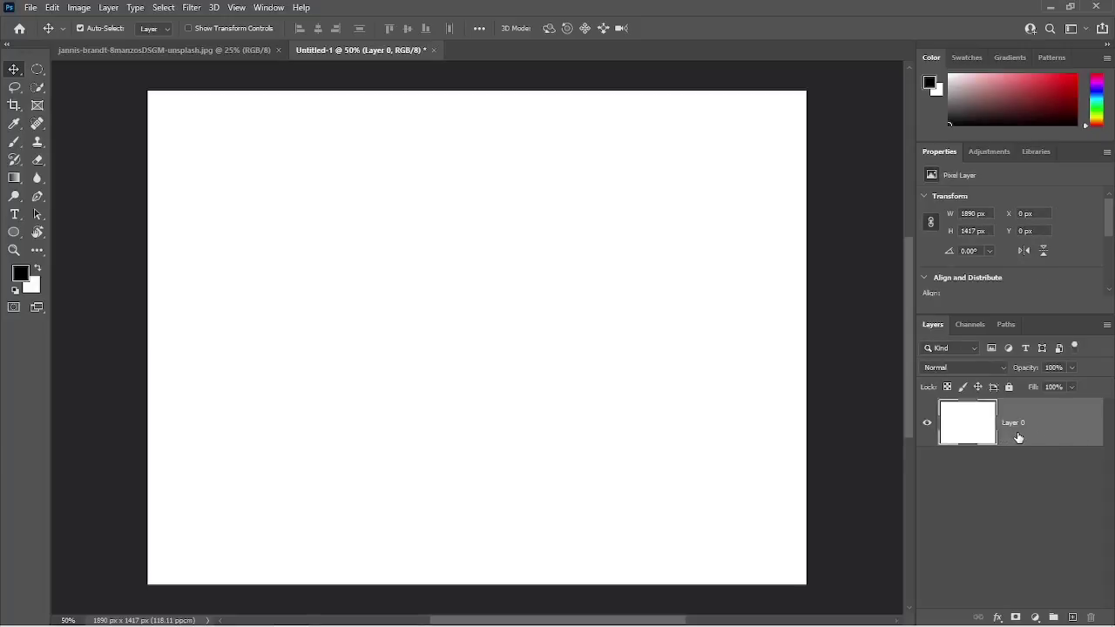
pyautogui.click(1039, 92)
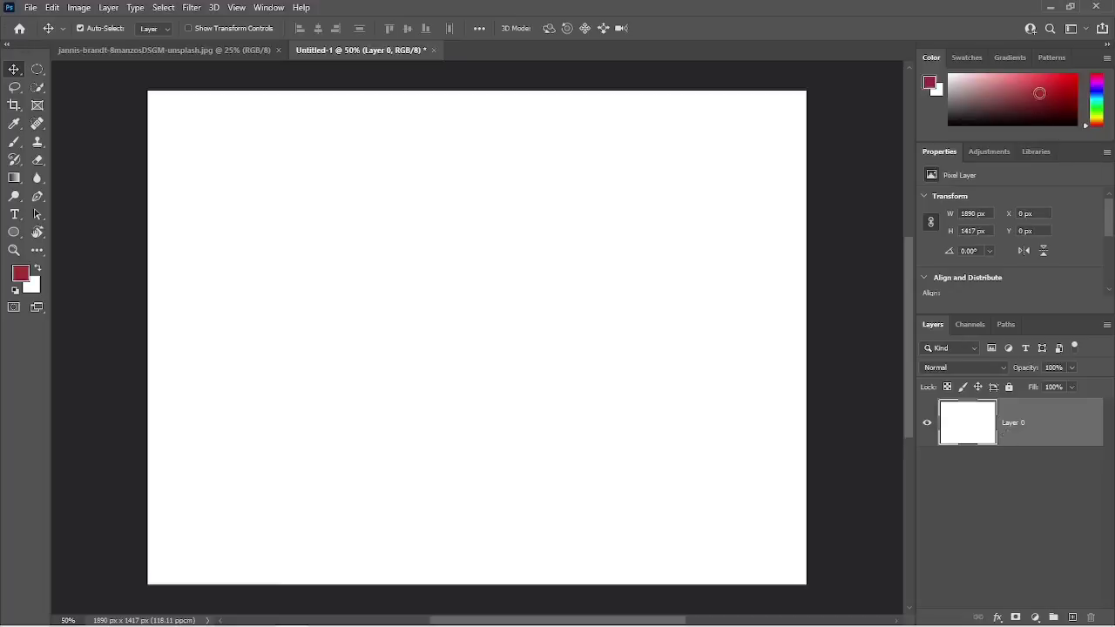
pyautogui.hotkey('alt', 'BackSpace')
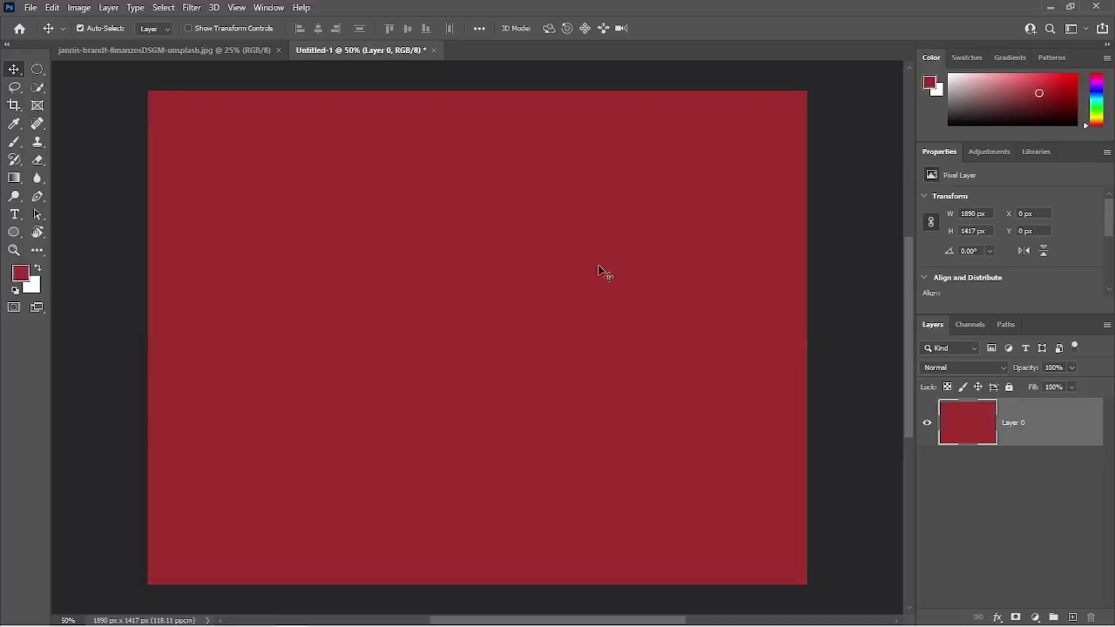
pyautogui.press('d')
# Erase the red fill in the canvas's upper-left corner with the Eraser tool and undo the erasing
pyautogui.click(36, 160)
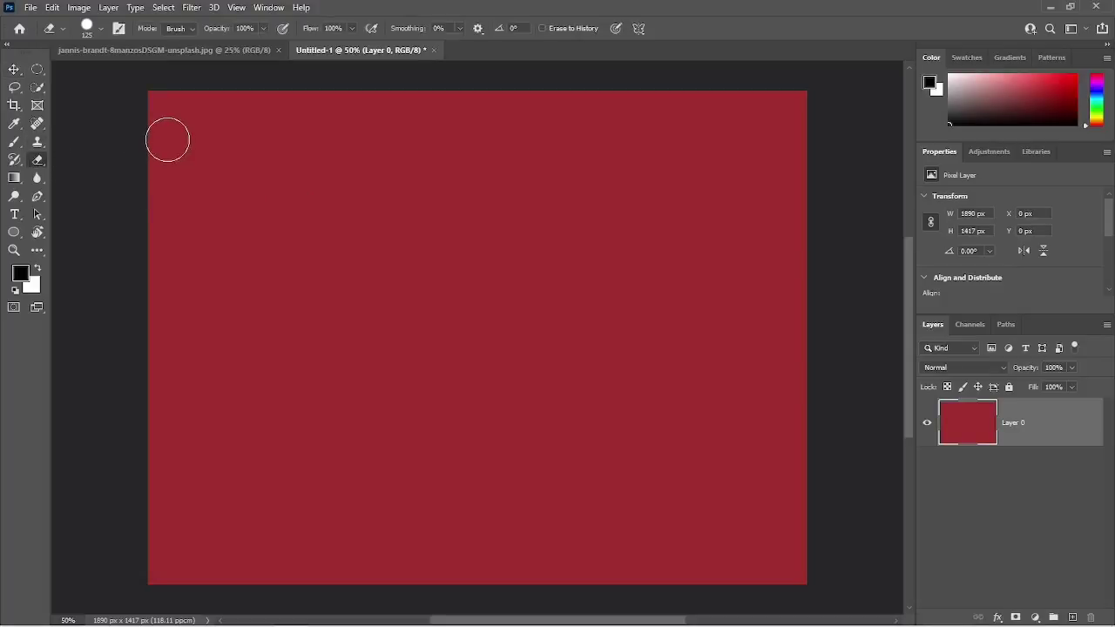
pyautogui.moveTo(167, 137)
pyautogui.mouseDown()
pyautogui.moveTo(200, 111)
pyautogui.moveTo(138, 157)
pyautogui.moveTo(204, 87)
pyautogui.moveTo(148, 115)
pyautogui.moveTo(227, 103)
pyautogui.moveTo(193, 113)
pyautogui.moveTo(135, 177)
pyautogui.moveTo(168, 167)
pyautogui.moveTo(264, 94)
pyautogui.mouseUp()
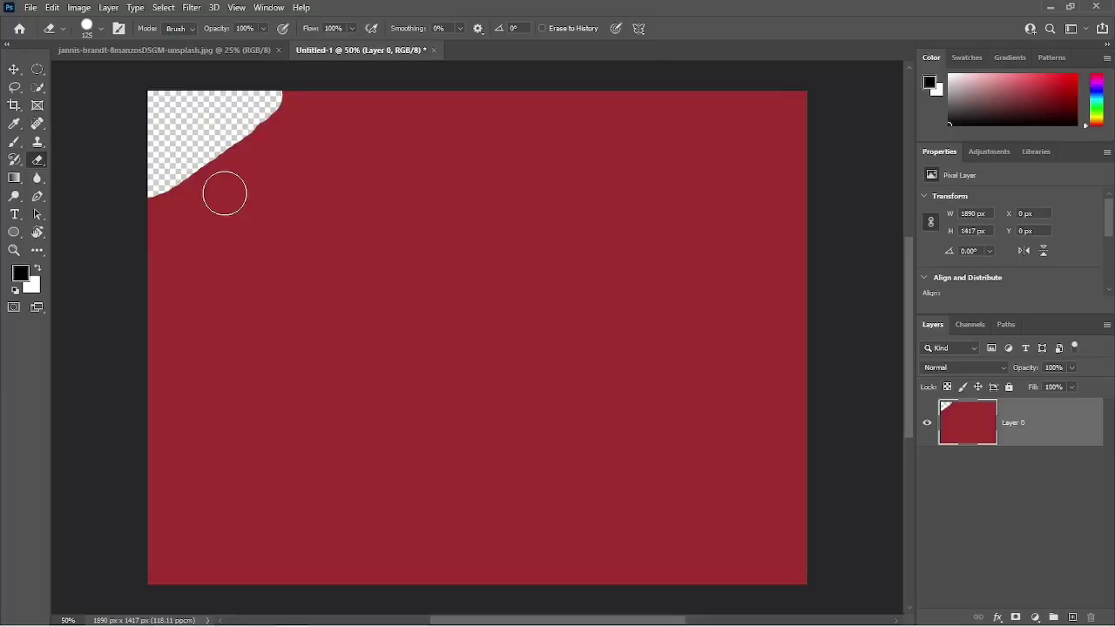
pyautogui.hotkey('ctrl', 'z')
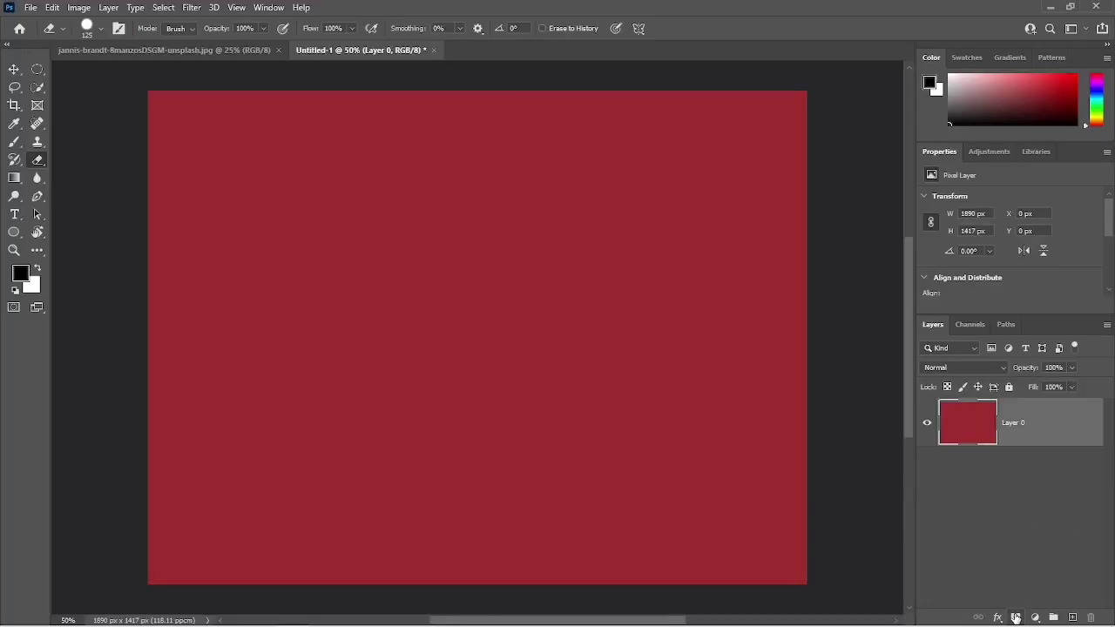
# Add a white layer mask to Layer 0 and make the mask the active editing target
pyautogui.click(1016, 618)
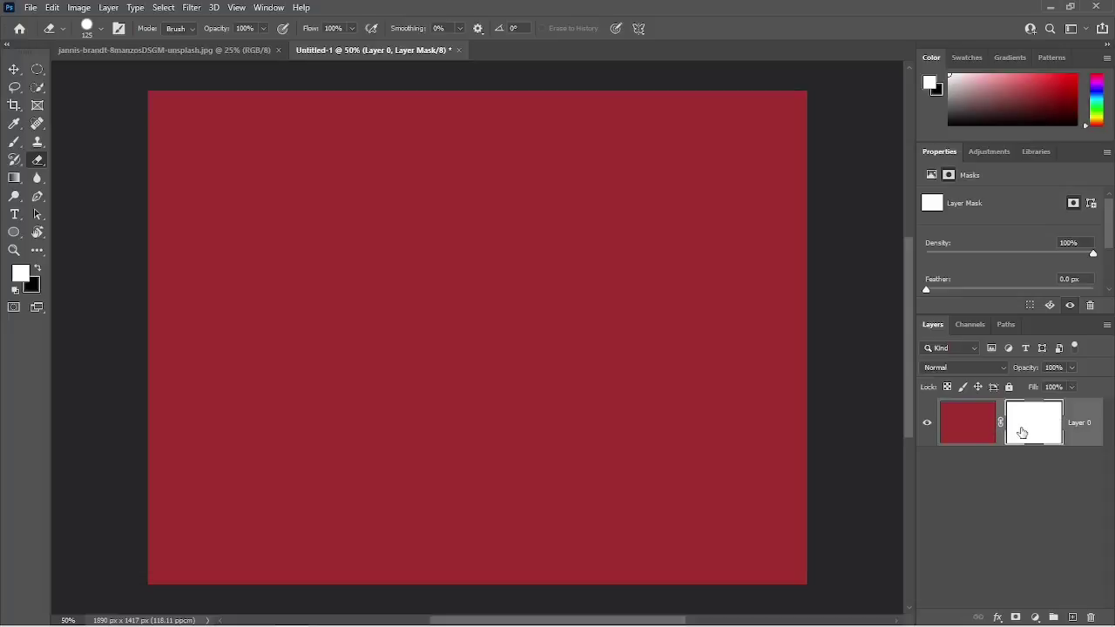
pyautogui.click(971, 426)
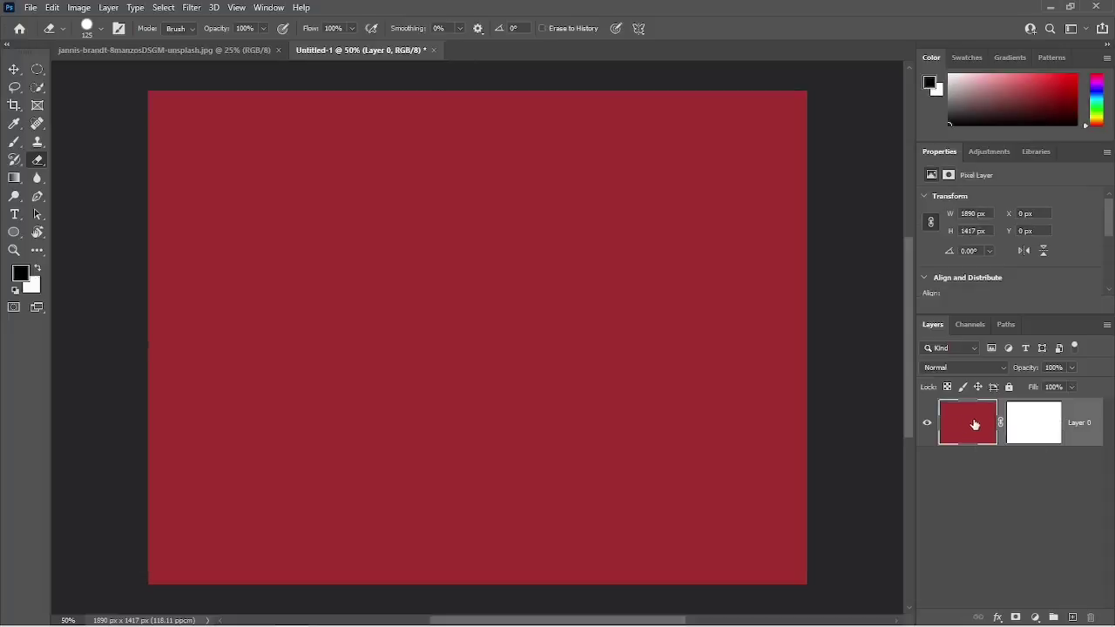
pyautogui.click(1024, 425)
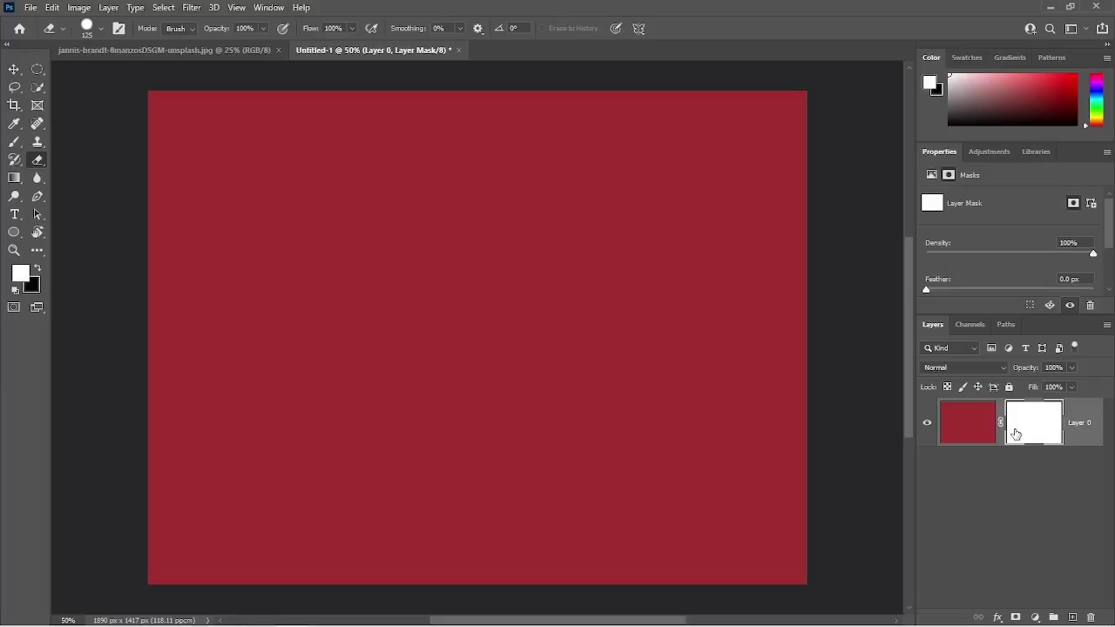
# Try an angle gradient and a linear black-to-white gradient across Layer 0's image pixels, and undo both
pyautogui.click(967, 423)
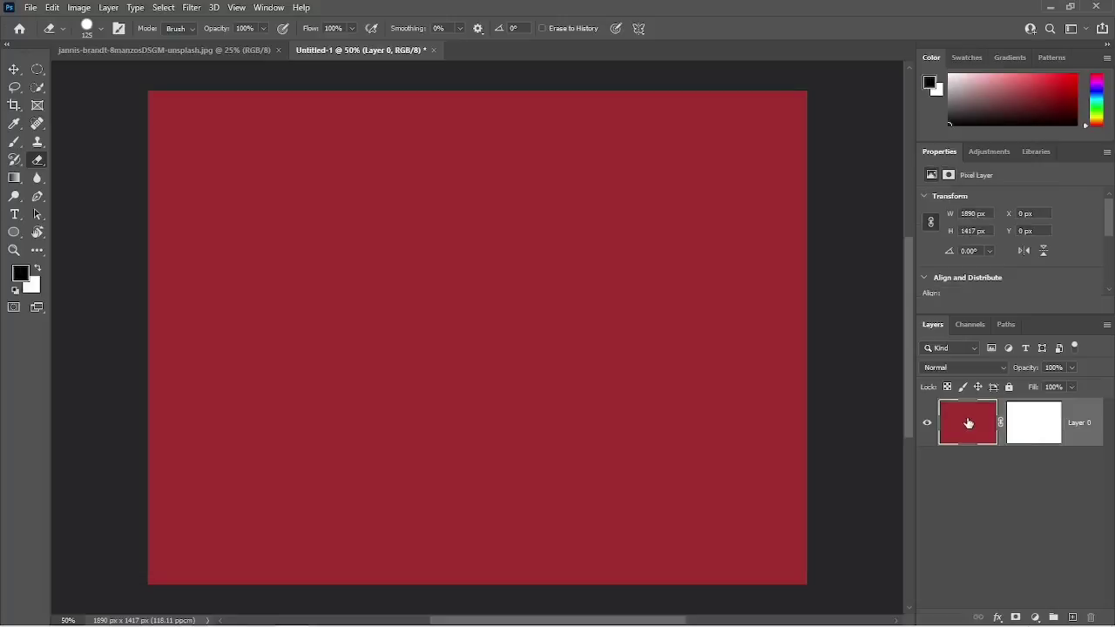
pyautogui.click(13, 179)
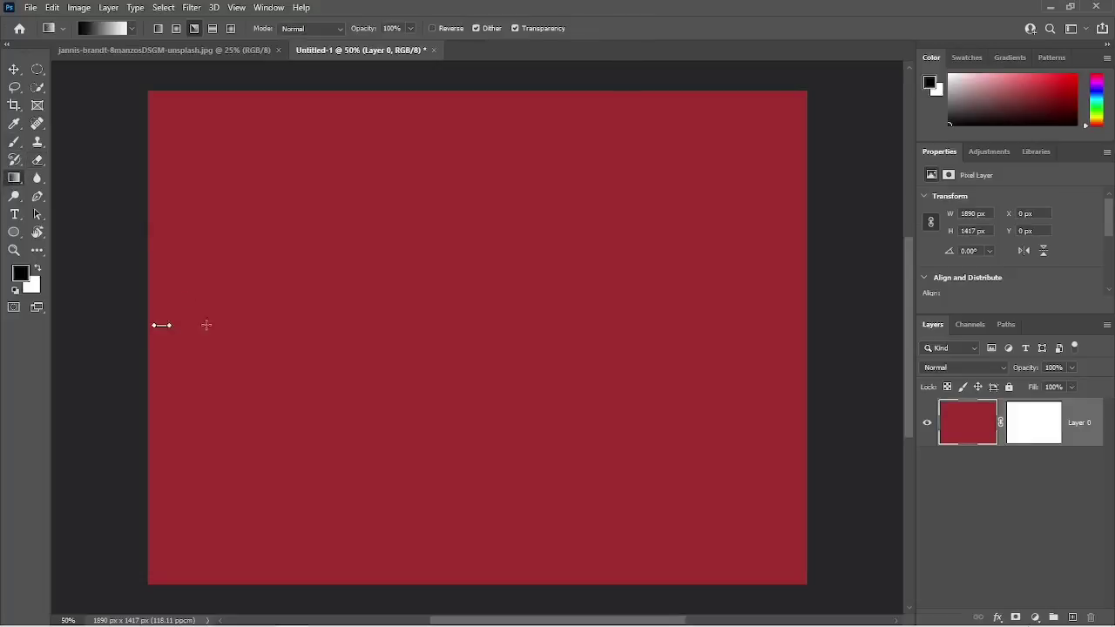
pyautogui.moveTo(206, 324); pyautogui.dragTo(814, 325)
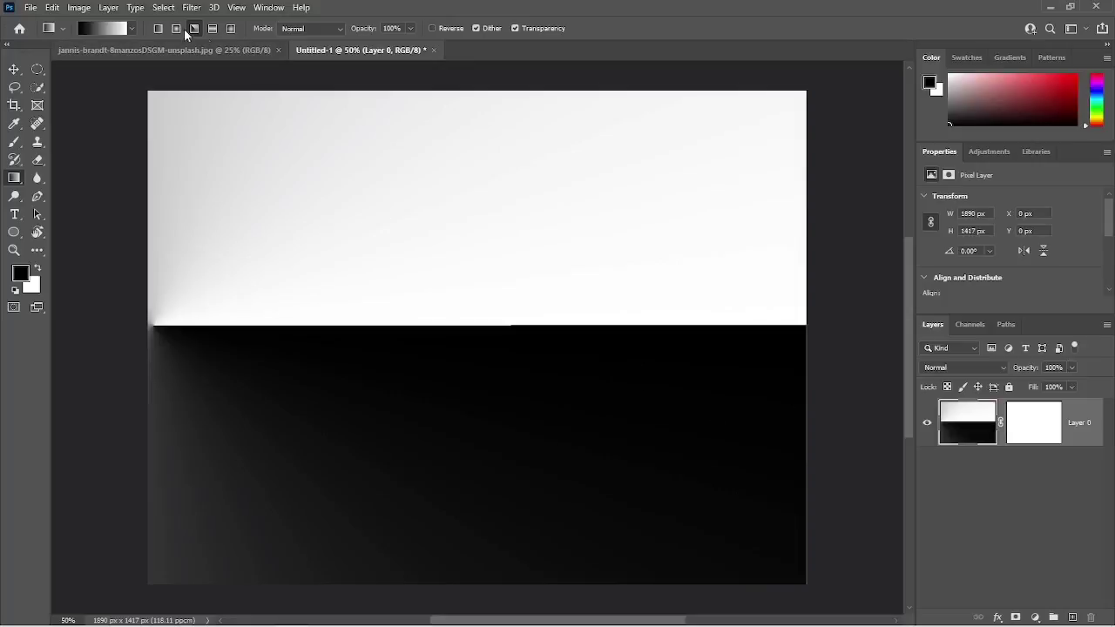
pyautogui.click(158, 28)
pyautogui.moveTo(150, 328); pyautogui.dragTo(823, 314)
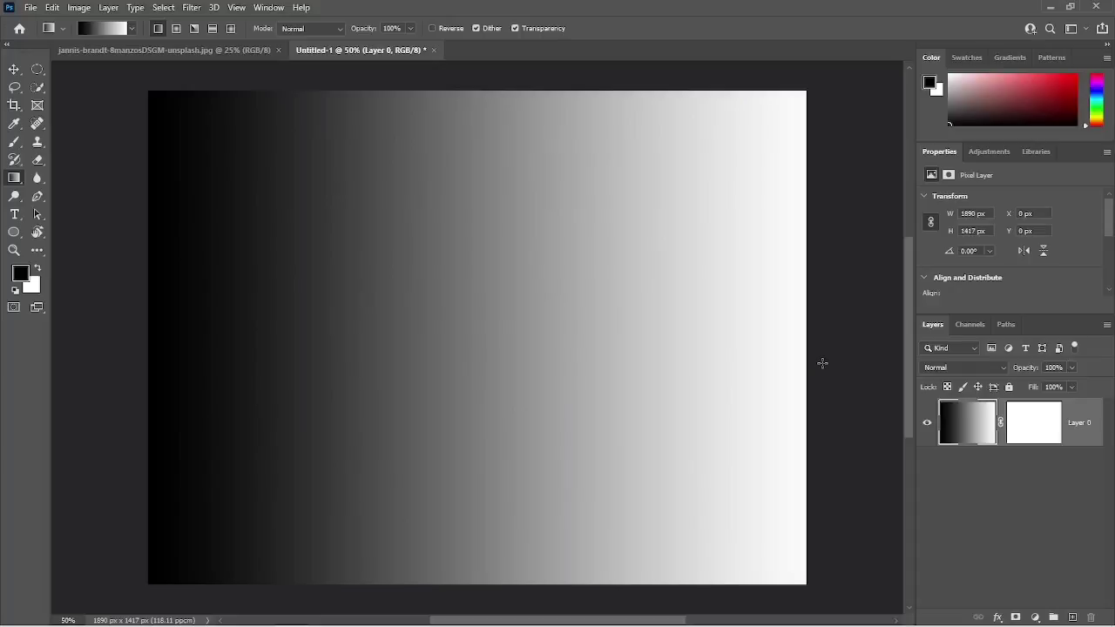
pyautogui.hotkey('ctrl', 'z')
pyautogui.hotkey('ctrl', 'z')
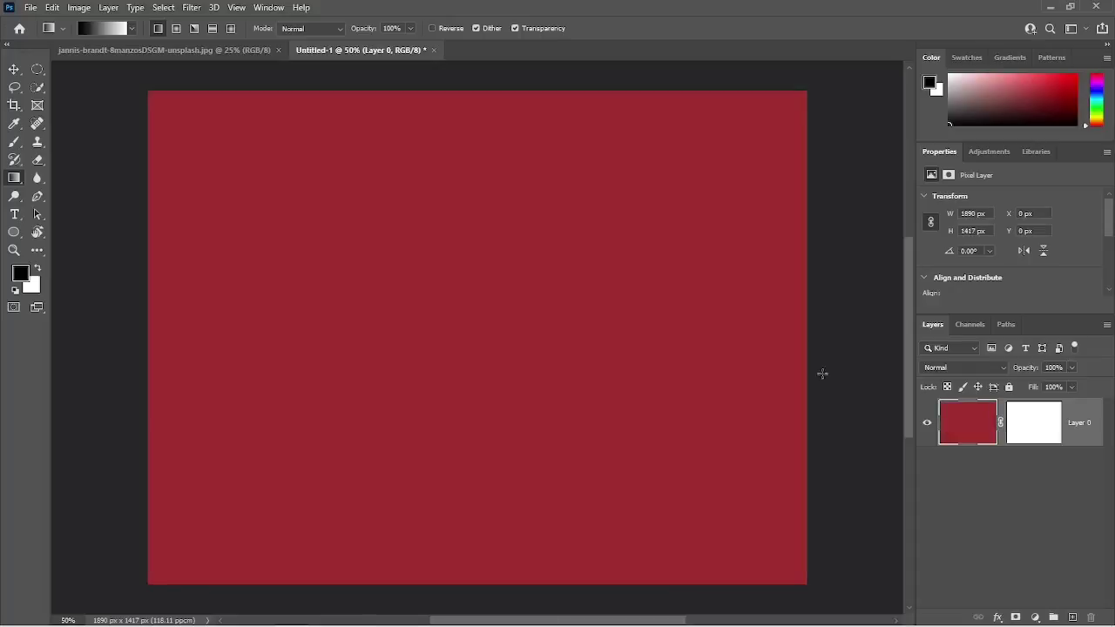
# Target Layer 0's mask, invert it to black, and fill it with white again
pyautogui.click(1039, 423)
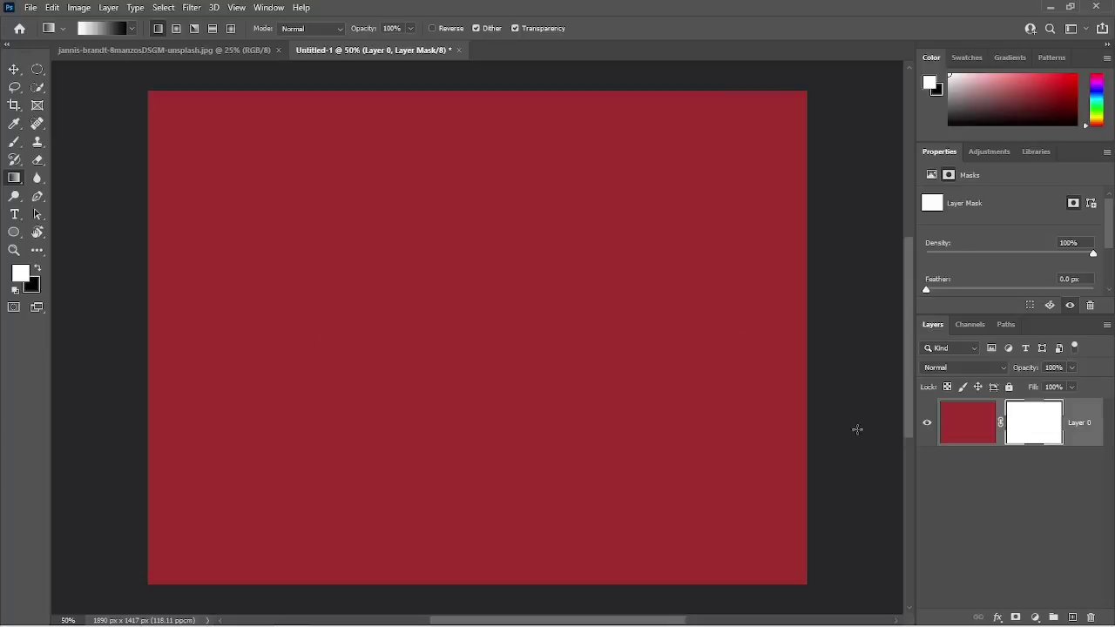
pyautogui.click(975, 429)
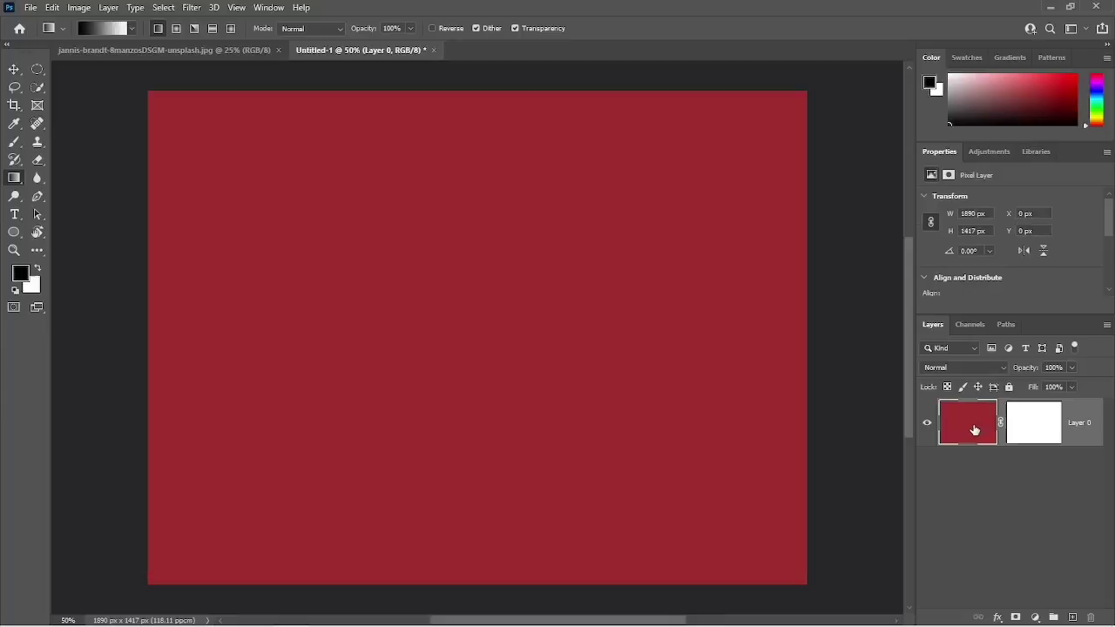
pyautogui.click(1027, 426)
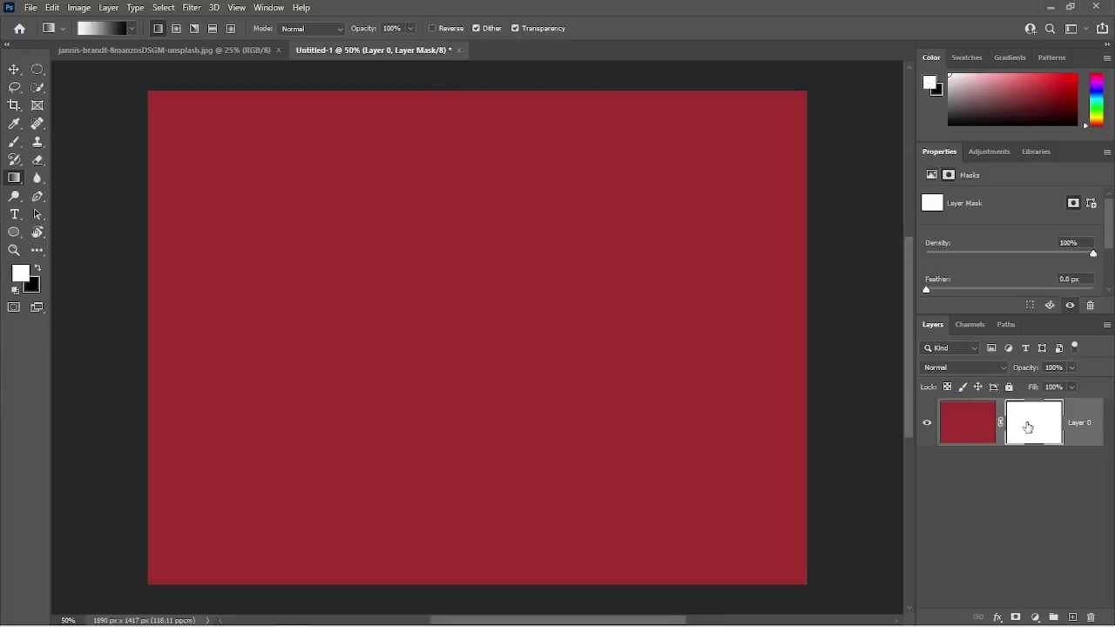
pyautogui.click(971, 427)
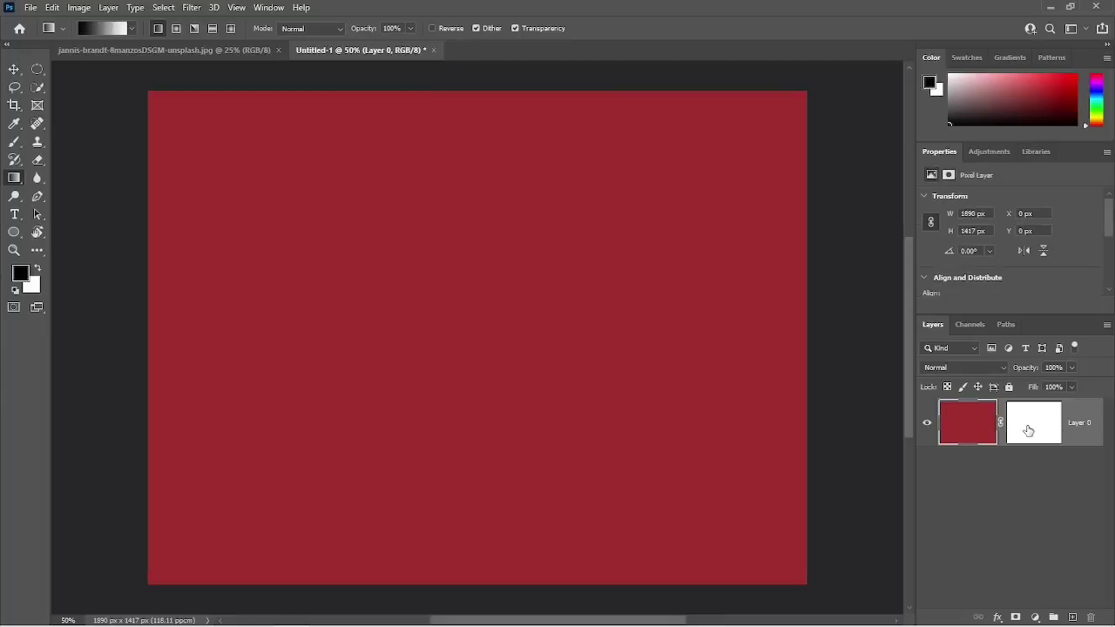
pyautogui.click(1028, 429)
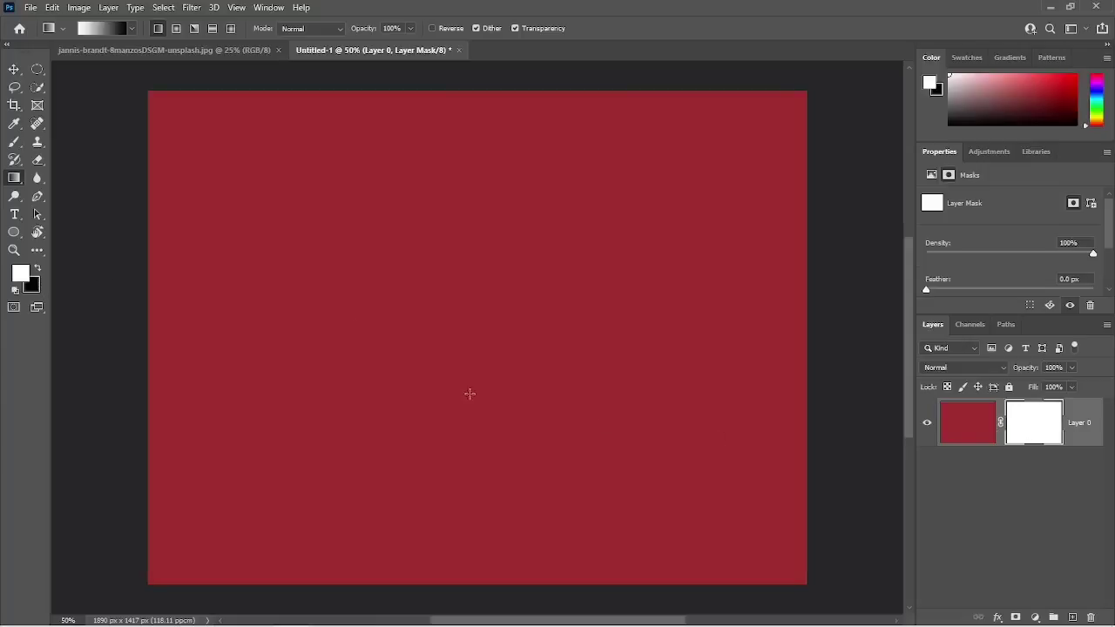
pyautogui.hotkey('ctrl', 'i')
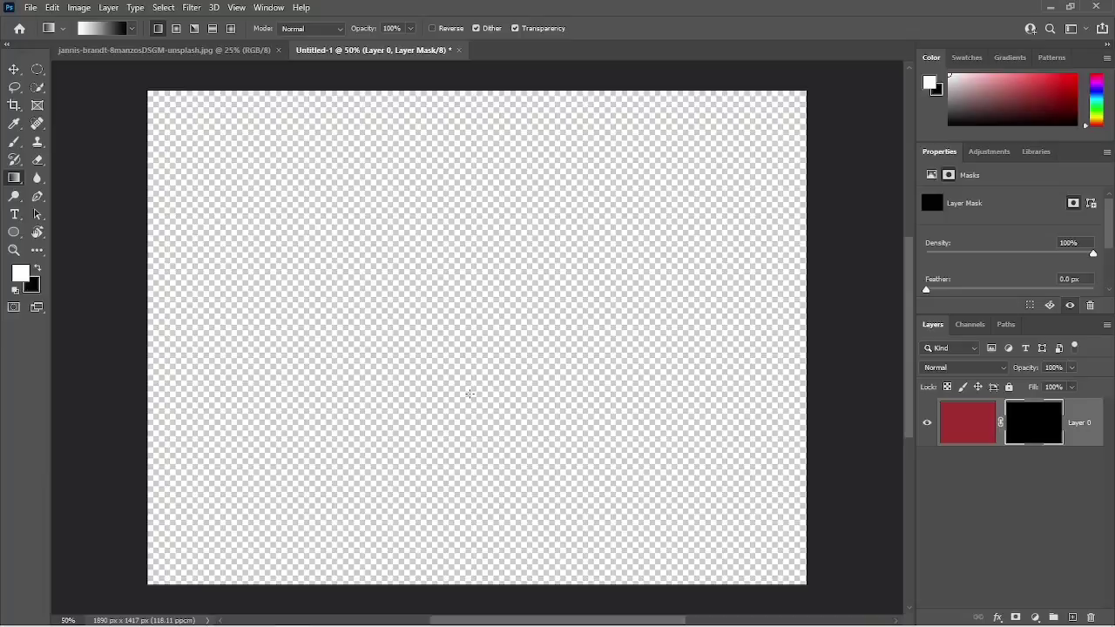
pyautogui.hotkey('alt', 'BackSpace')
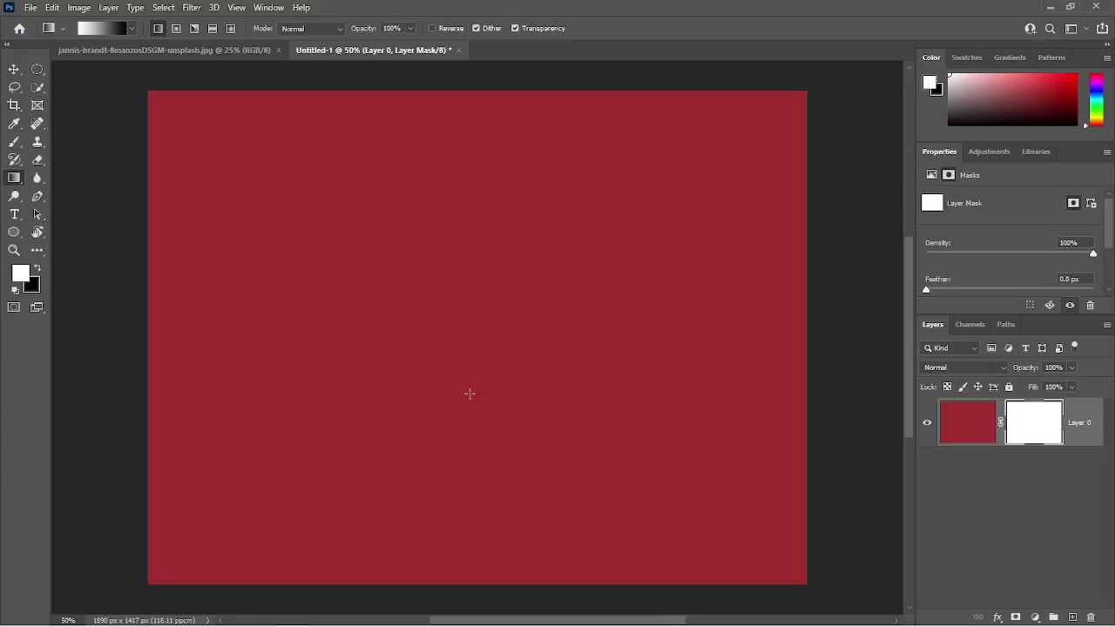
# Paint black on Layer 0's mask over the upper-left corner with a 200 px soft brush, and paint the area back with white
pyautogui.click(18, 146)
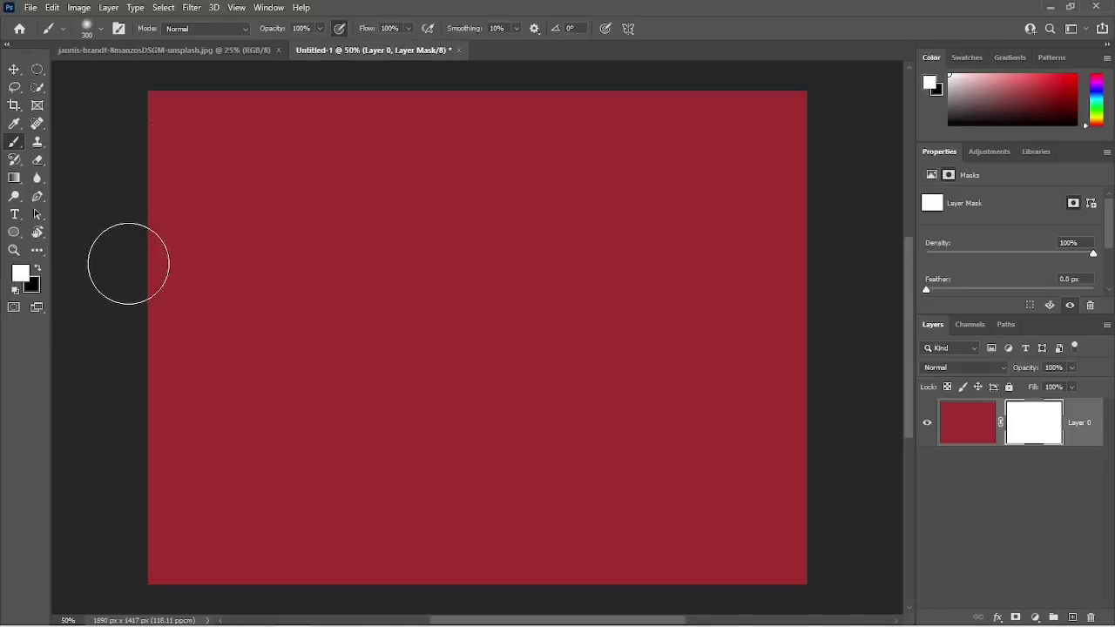
pyautogui.press('x')
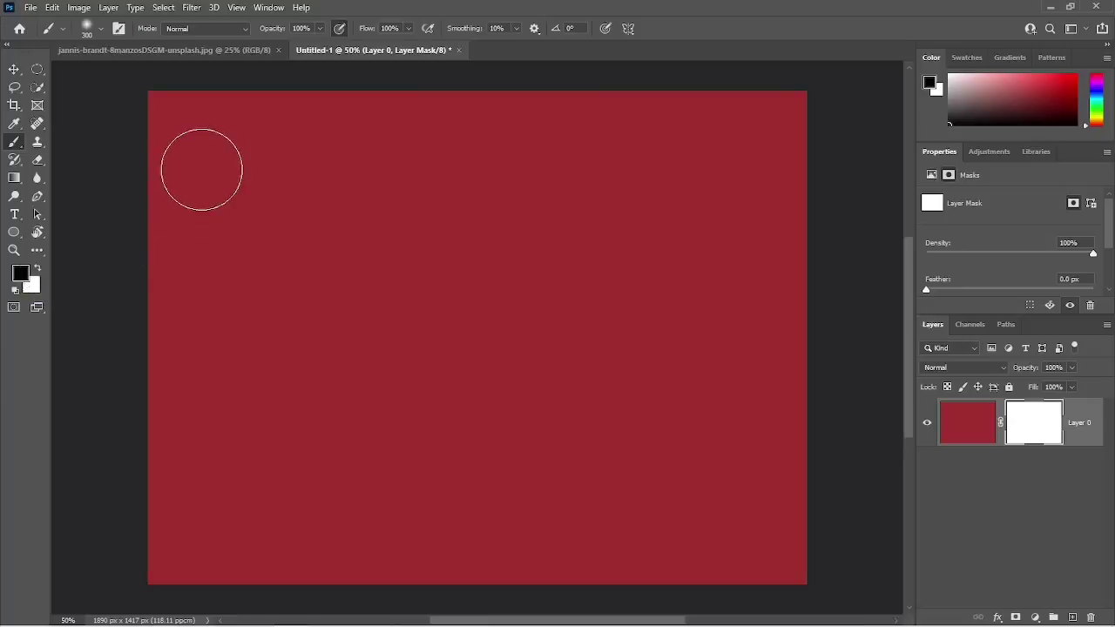
pyautogui.press('[')
pyautogui.press('[')
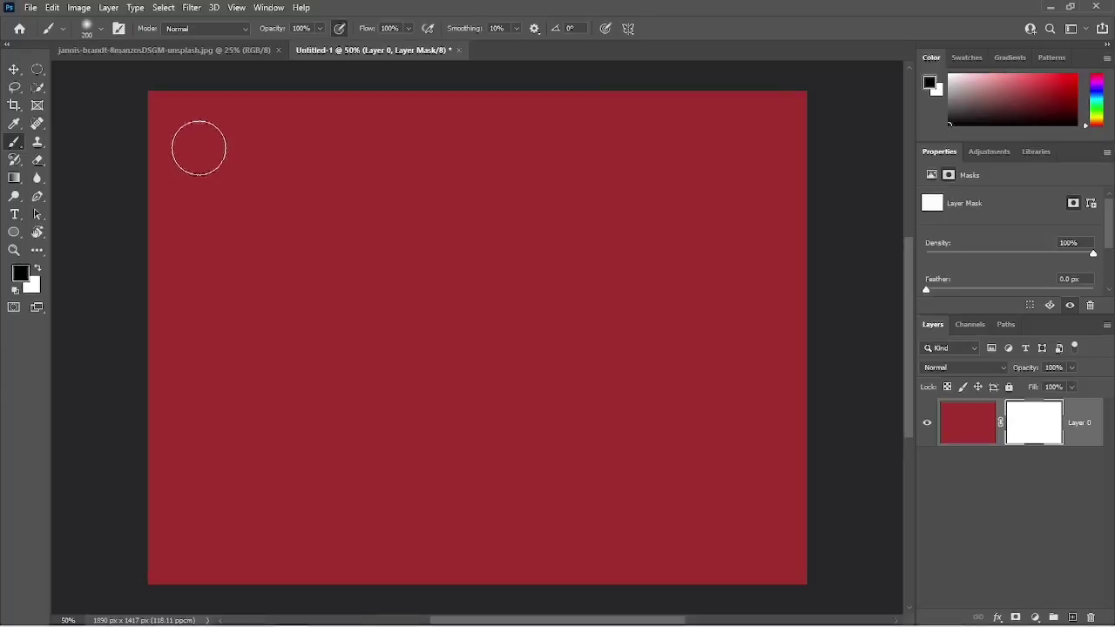
pyautogui.moveTo(162, 151)
pyautogui.mouseDown()
pyautogui.moveTo(229, 106)
pyautogui.moveTo(108, 168)
pyautogui.moveTo(173, 84)
pyautogui.moveTo(122, 202)
pyautogui.moveTo(150, 204)
pyautogui.moveTo(275, 98)
pyautogui.moveTo(125, 202)
pyautogui.moveTo(209, 166)
pyautogui.moveTo(296, 90)
pyautogui.moveTo(207, 187)
pyautogui.moveTo(137, 218)
pyautogui.moveTo(127, 241)
pyautogui.moveTo(196, 228)
pyautogui.moveTo(328, 92)
pyautogui.moveTo(199, 236)
pyautogui.moveTo(124, 279)
pyautogui.moveTo(101, 175)
pyautogui.mouseUp()
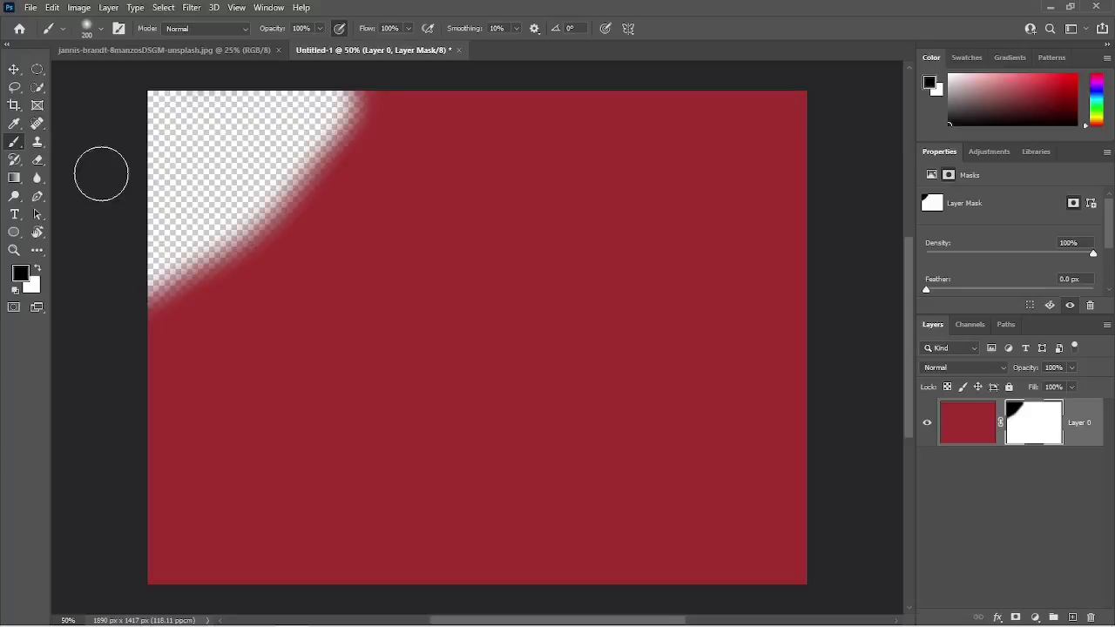
pyautogui.press('x')
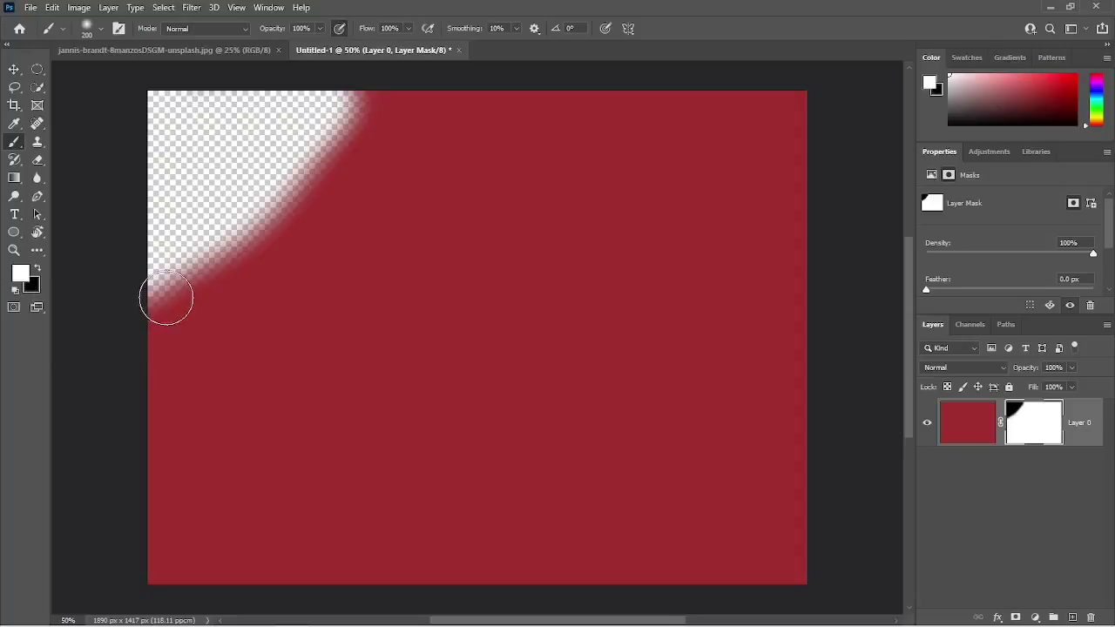
pyautogui.moveTo(166, 298)
pyautogui.mouseDown()
pyautogui.moveTo(146, 275)
pyautogui.moveTo(261, 174)
pyautogui.moveTo(218, 248)
pyautogui.moveTo(150, 277)
pyautogui.moveTo(310, 161)
pyautogui.moveTo(248, 187)
pyautogui.moveTo(130, 279)
pyautogui.moveTo(322, 98)
pyautogui.moveTo(198, 148)
pyautogui.moveTo(74, 261)
pyautogui.moveTo(250, 142)
pyautogui.moveTo(286, 87)
pyautogui.moveTo(130, 212)
pyautogui.moveTo(196, 130)
pyautogui.moveTo(252, 98)
pyautogui.moveTo(137, 162)
pyautogui.moveTo(213, 78)
pyautogui.moveTo(132, 118)
pyautogui.moveTo(145, 95)
pyautogui.moveTo(129, 167)
pyautogui.mouseUp()
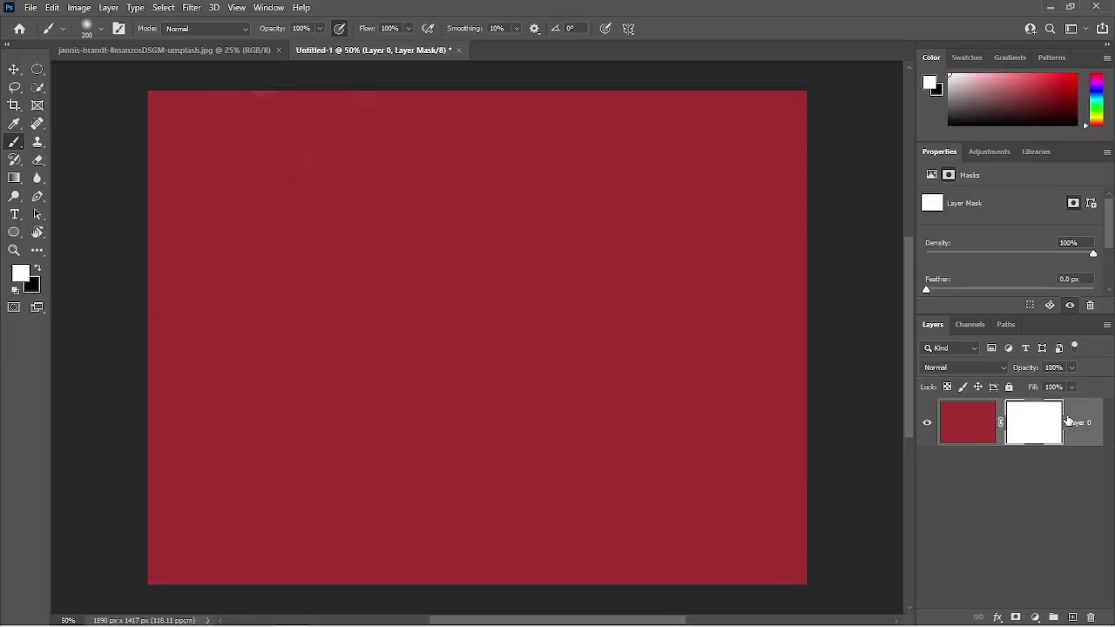
pyautogui.click(979, 435)
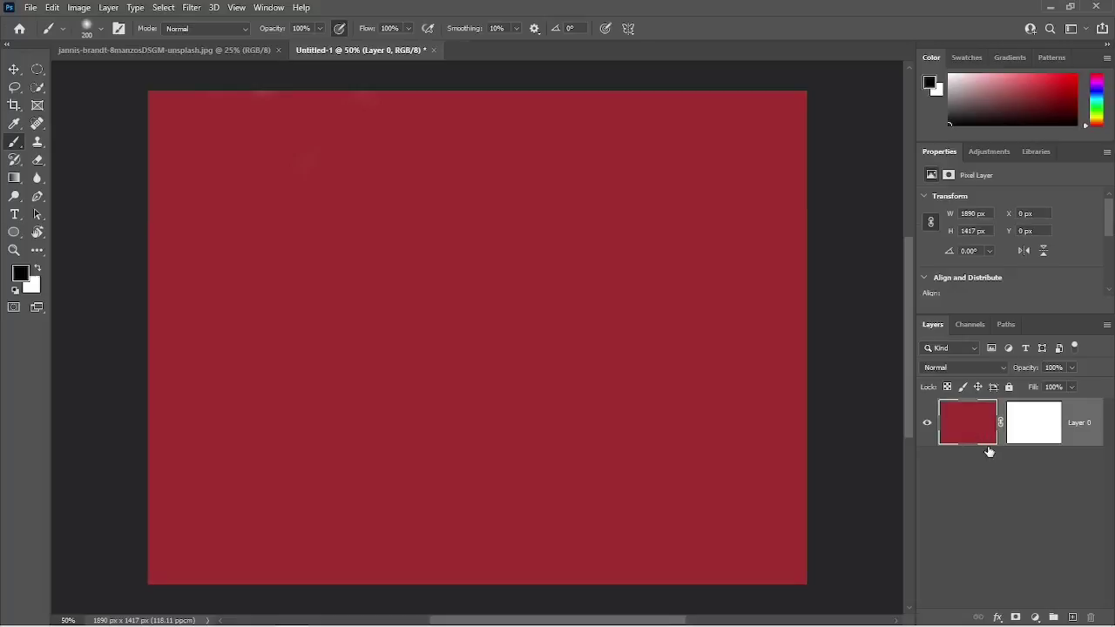
pyautogui.click(1040, 429)
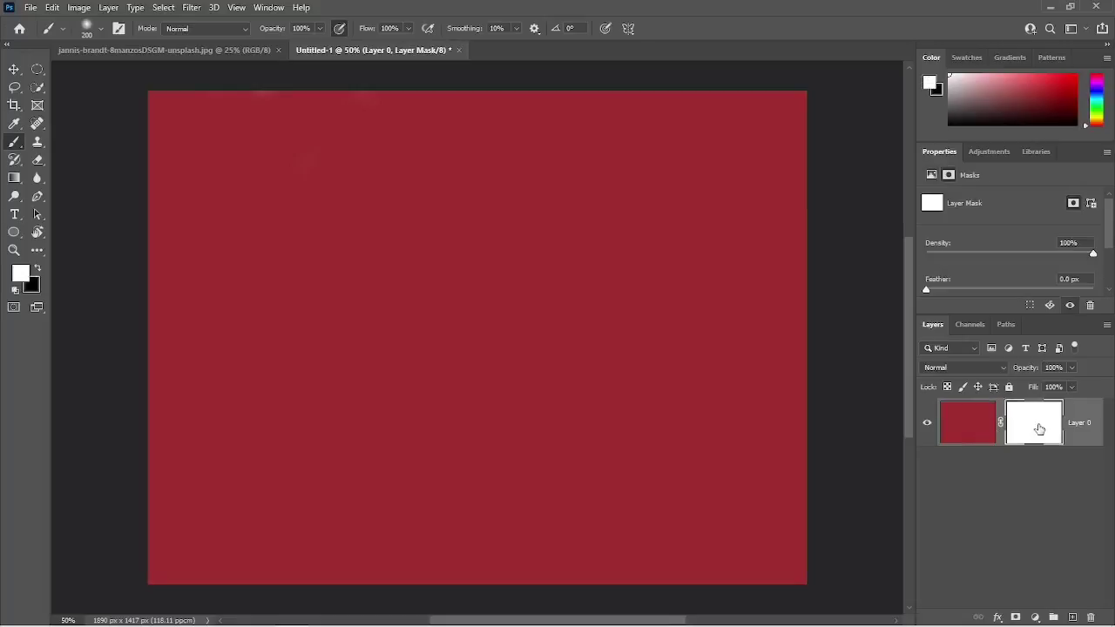
pyautogui.click(976, 432)
pyautogui.click(1034, 436)
pyautogui.click(978, 440)
pyautogui.click(1020, 436)
pyautogui.click(982, 434)
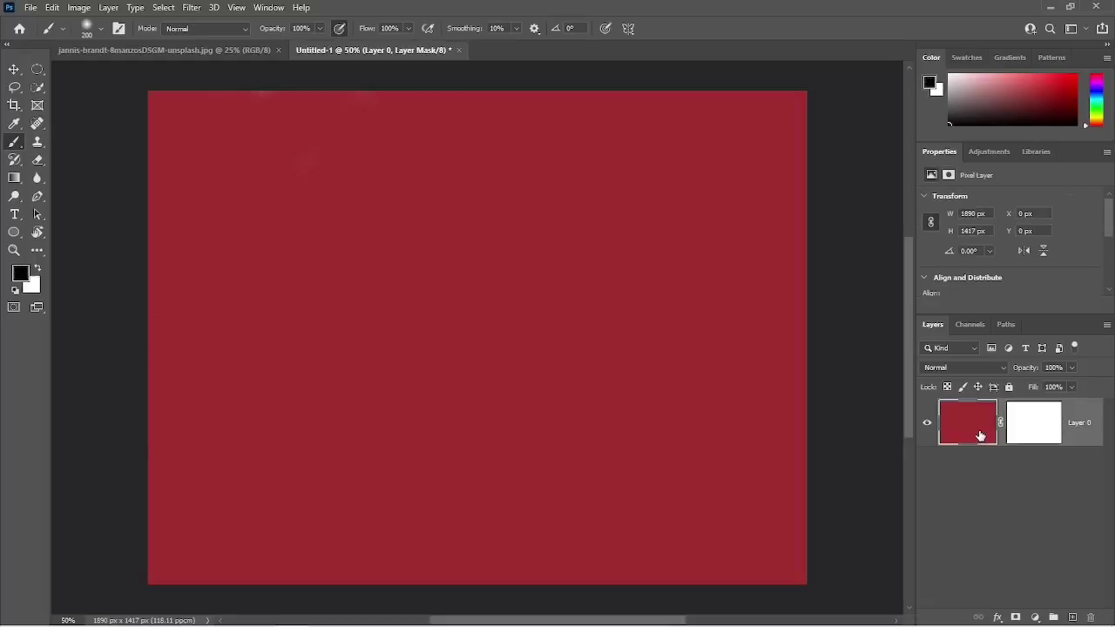
pyautogui.click(1021, 435)
pyautogui.click(991, 436)
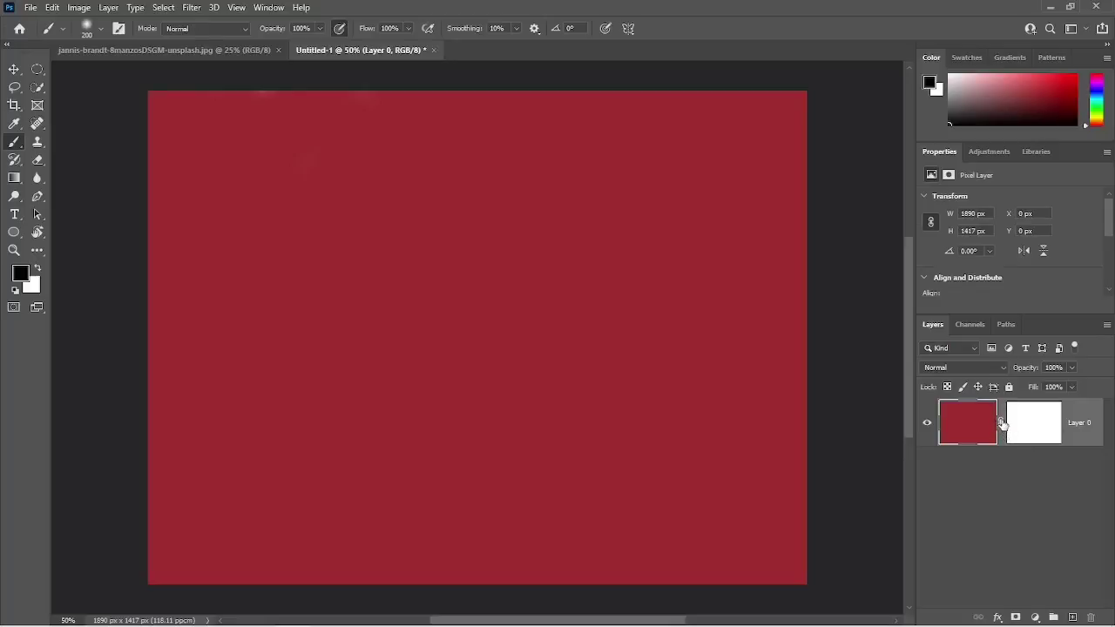
pyautogui.click(1027, 432)
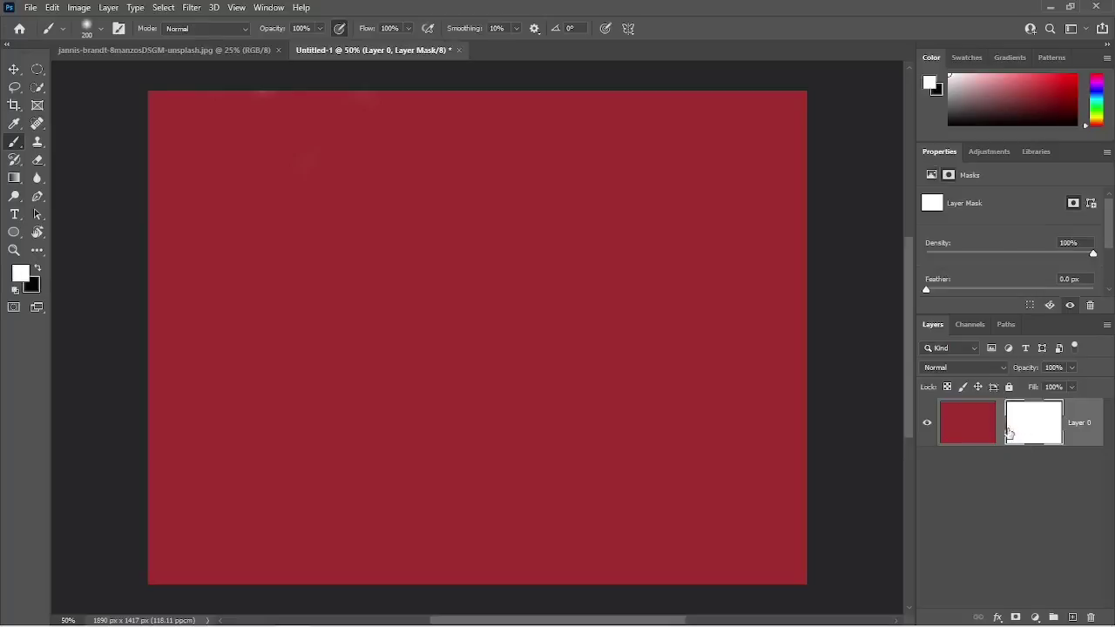
pyautogui.click(990, 429)
pyautogui.click(1025, 432)
pyautogui.click(993, 427)
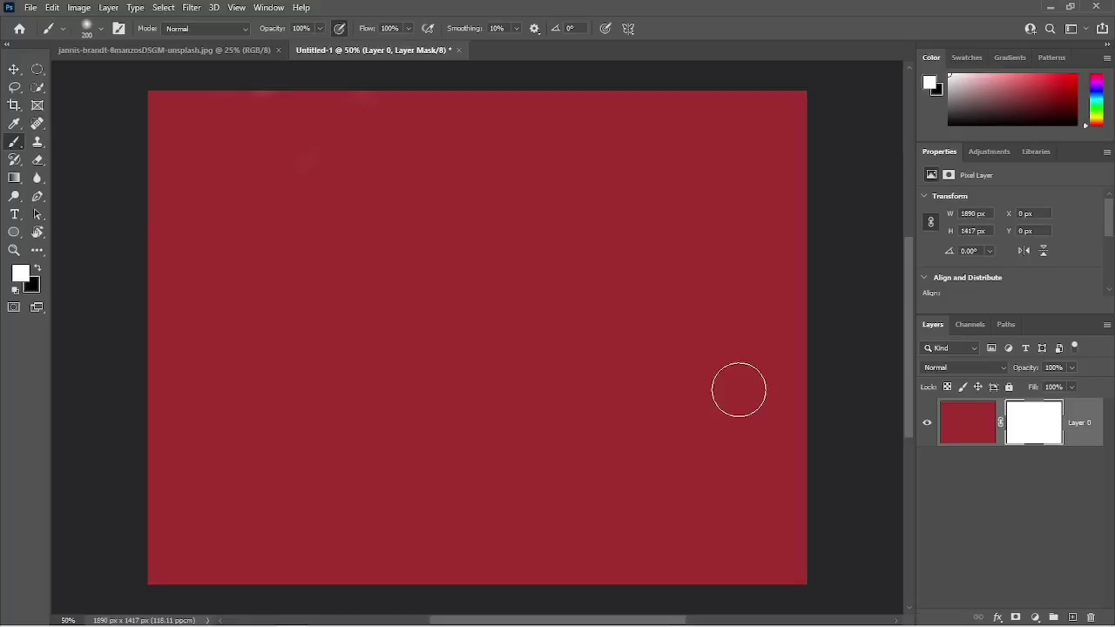
# Select a circle about 496 px wide near the centre of Layer 0's image pixels and fill it with blue
pyautogui.click(40, 69)
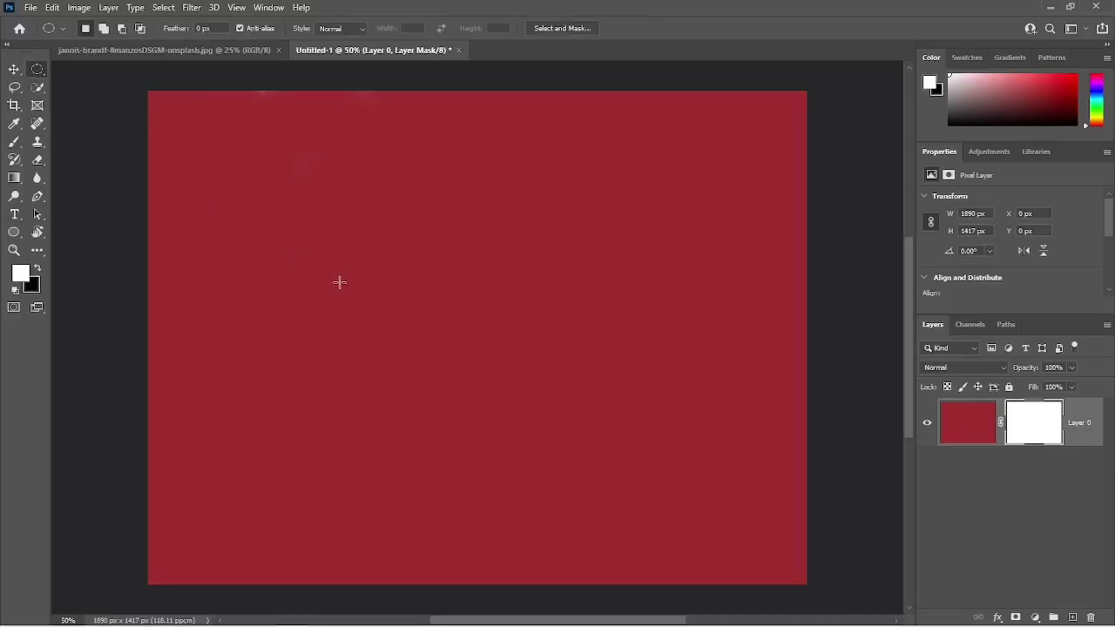
pyautogui.click(968, 425)
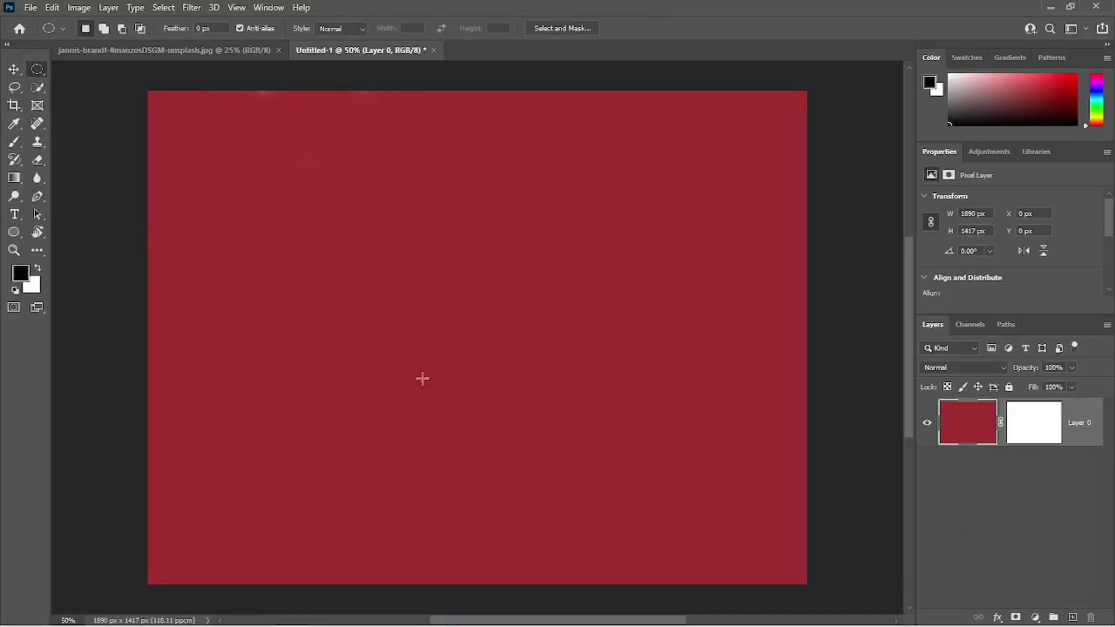
pyautogui.moveTo(332, 217); pyautogui.dragTo(505, 403)
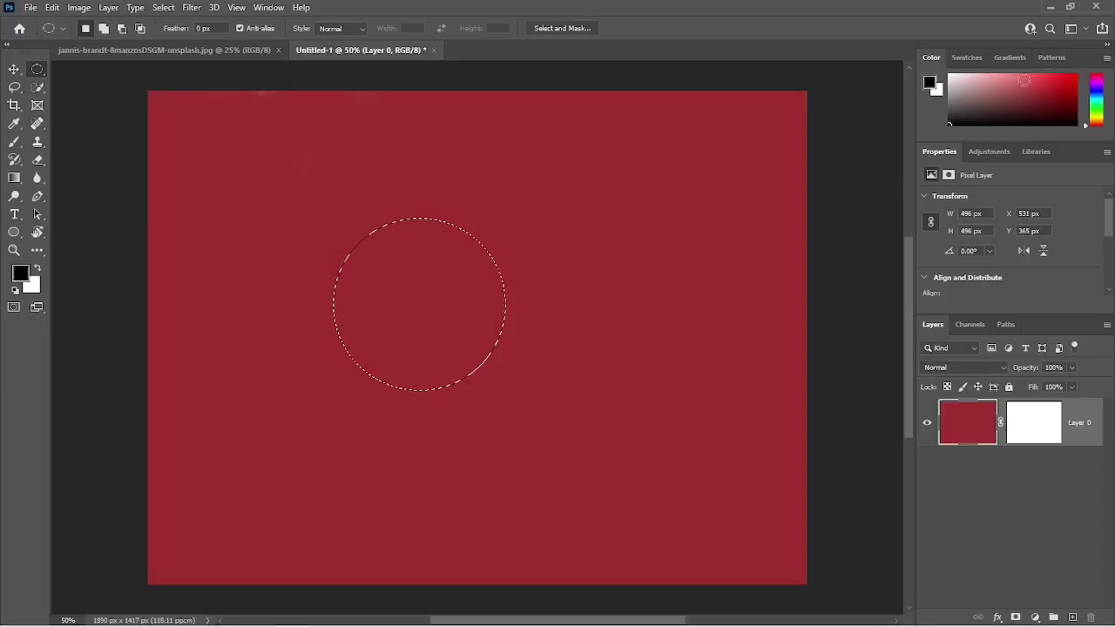
pyautogui.moveTo(1096, 102); pyautogui.dragTo(1096, 91)
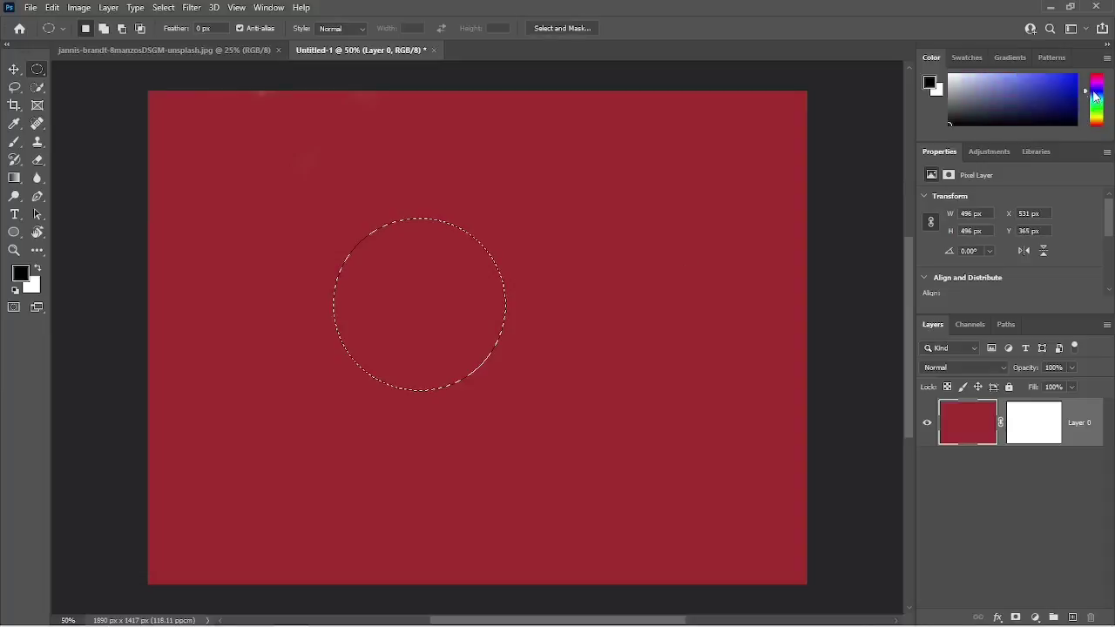
pyautogui.click(1062, 83)
pyautogui.press('alt')
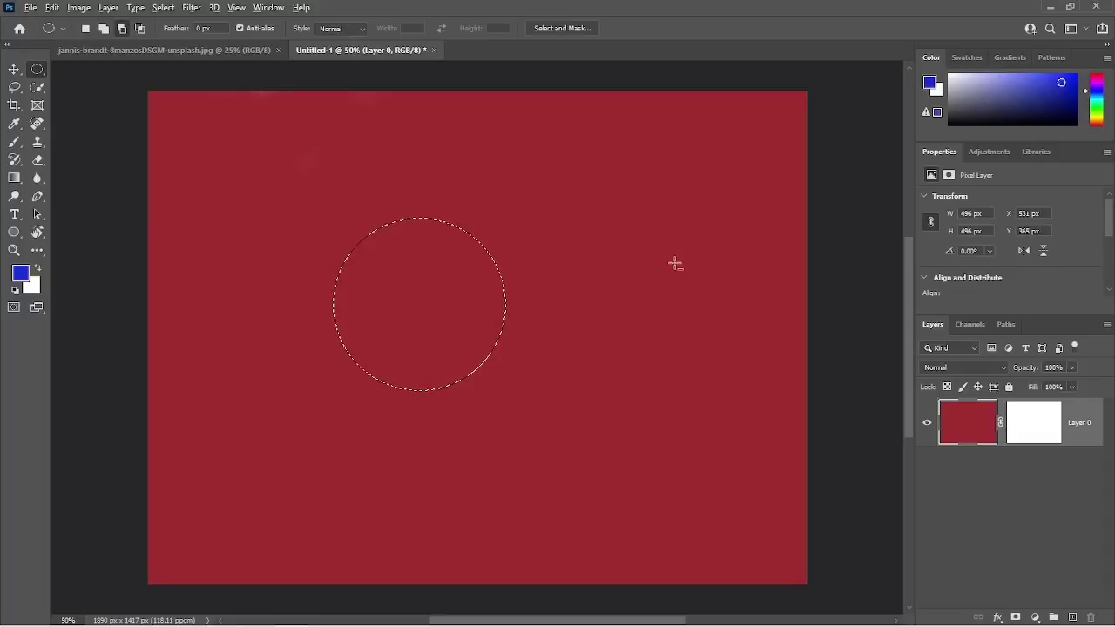
pyautogui.hotkey('alt', 'BackSpace')
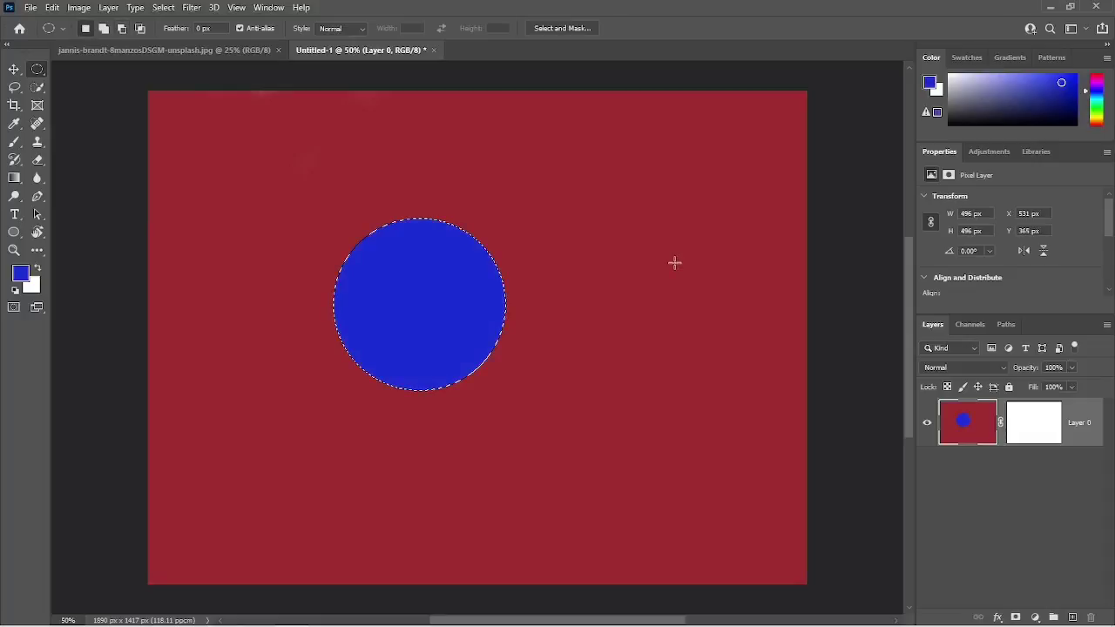
# Clear the selection, target Layer 0's mask, and fill a circular selection to the right of the blue circle with black
pyautogui.click(1042, 430)
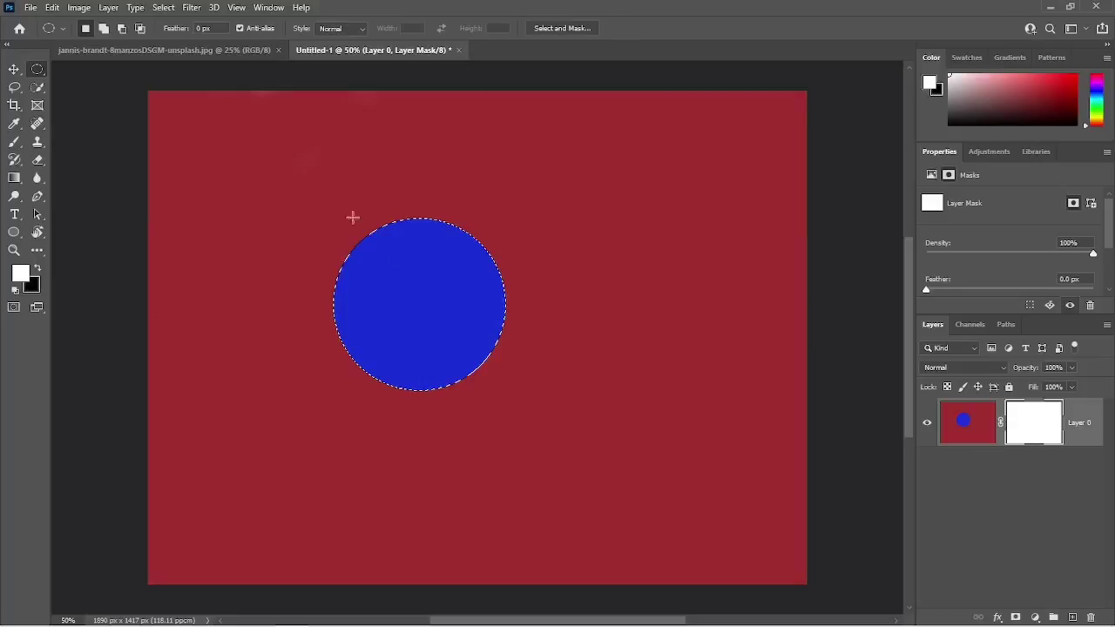
pyautogui.click(534, 212)
pyautogui.click(956, 425)
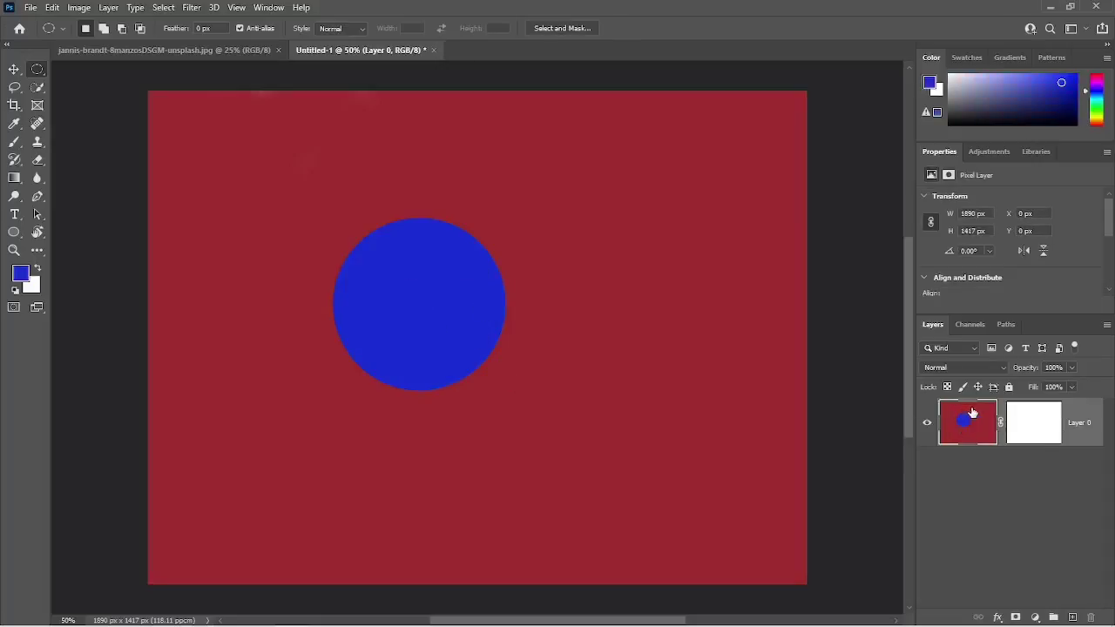
pyautogui.click(1040, 421)
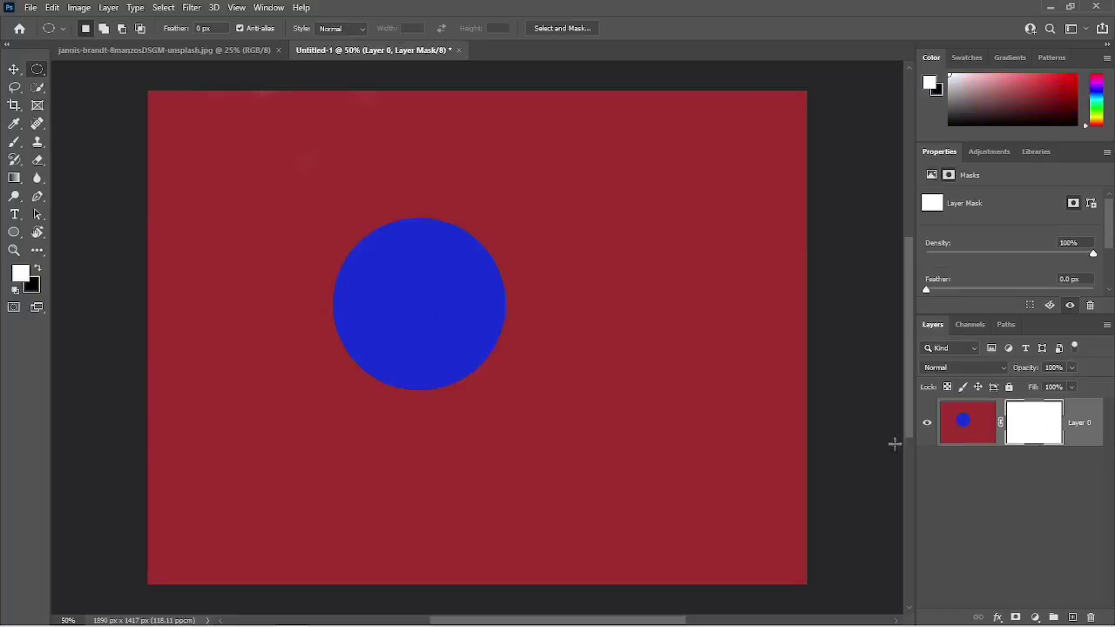
pyautogui.moveTo(552, 209); pyautogui.dragTo(711, 401)
# Move the circular selection partly over the blue circle, fill it with black on Layer 0's mask, and deselect
pyautogui.press('v')
pyautogui.moveTo(663, 319); pyautogui.dragTo(472, 320)
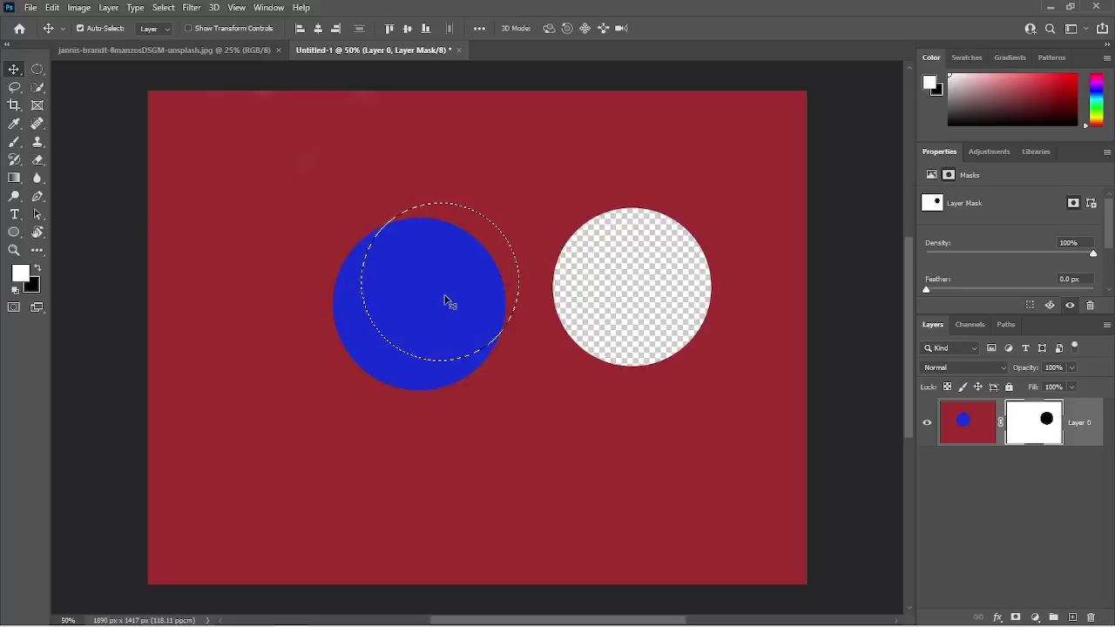
pyautogui.press('ctrl')
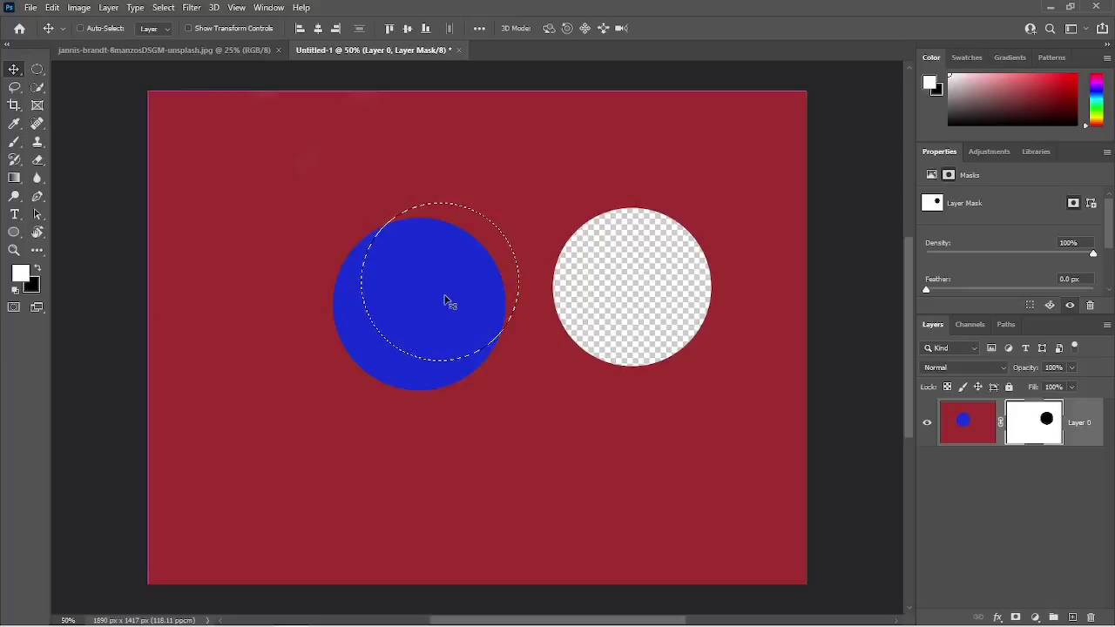
pyautogui.hotkey('ctrl', 'BackSpace')
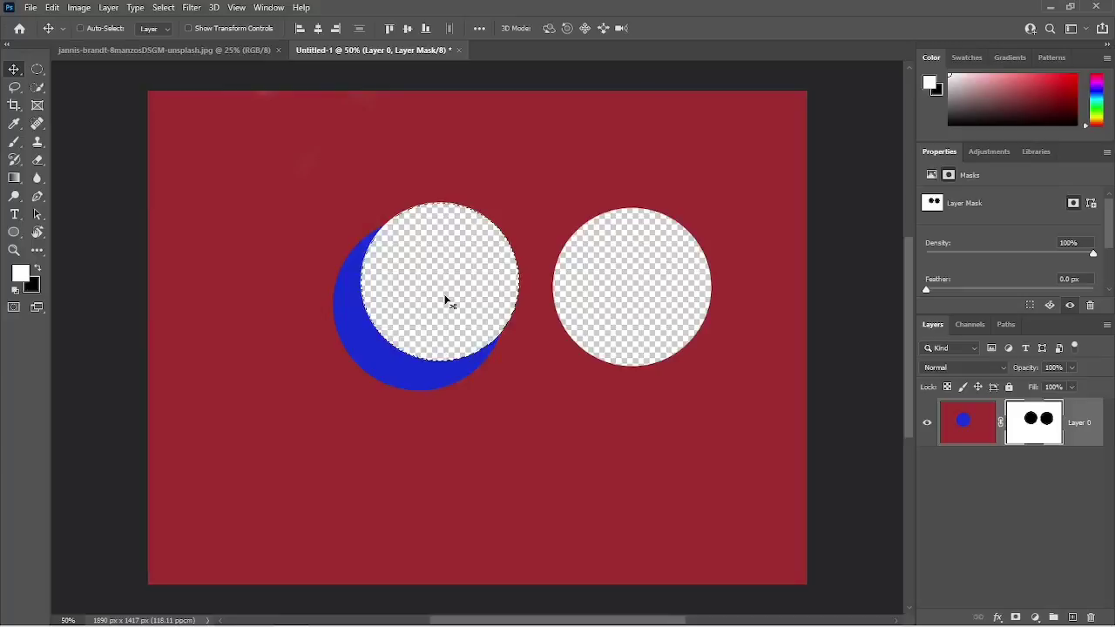
pyautogui.hotkey('ctrl', 'd')
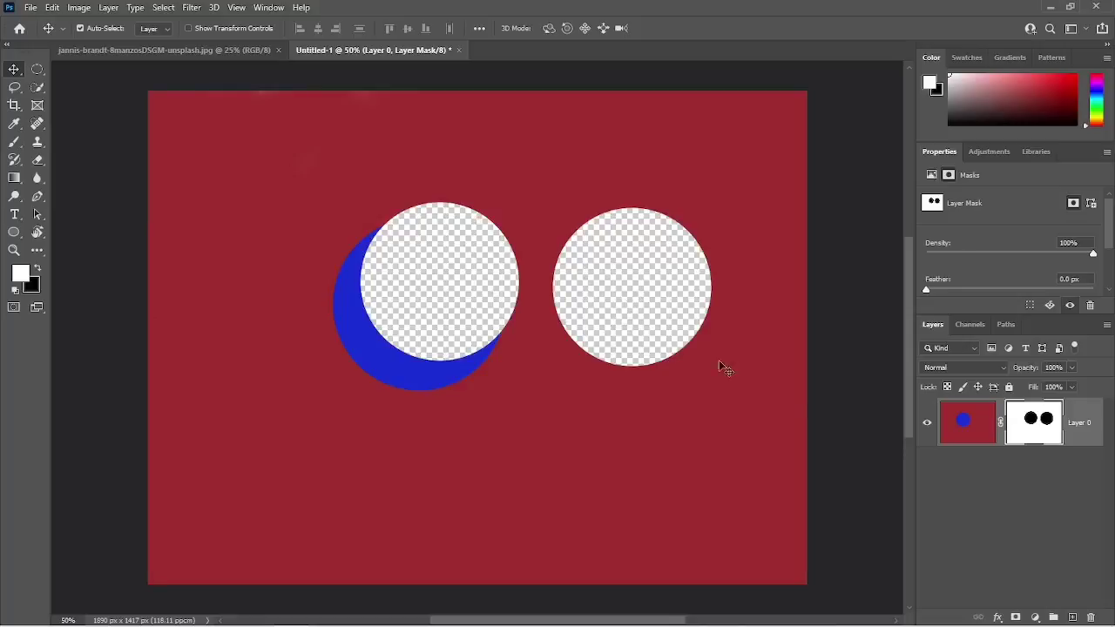
# Add a new layer filled with red sampled from the canvas and place it beneath Layer 0
pyautogui.click(1074, 616)
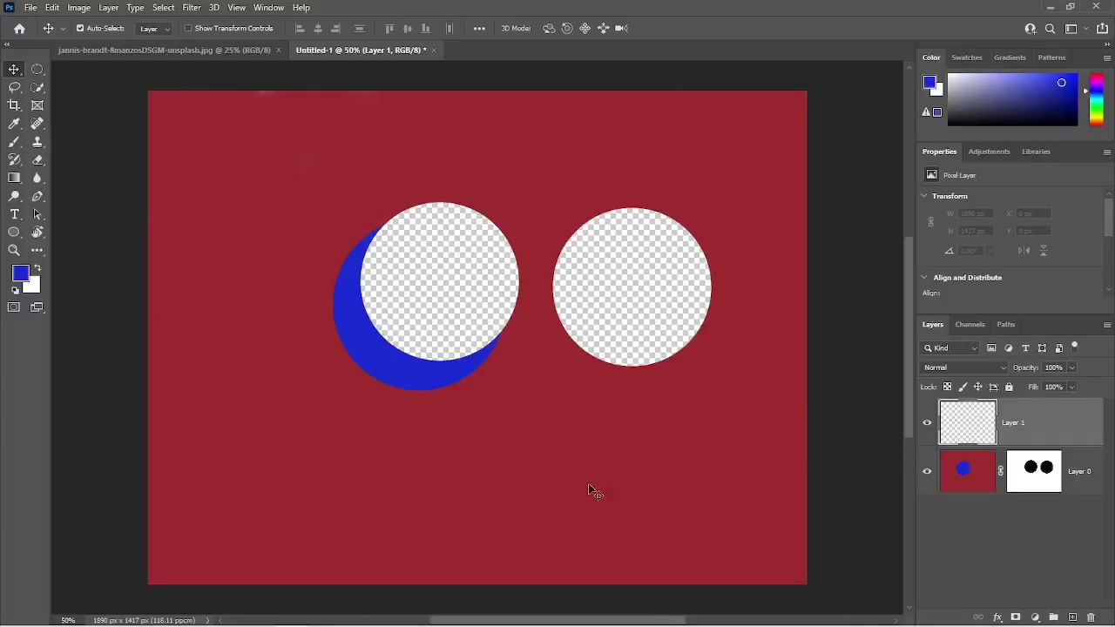
pyautogui.click(14, 124)
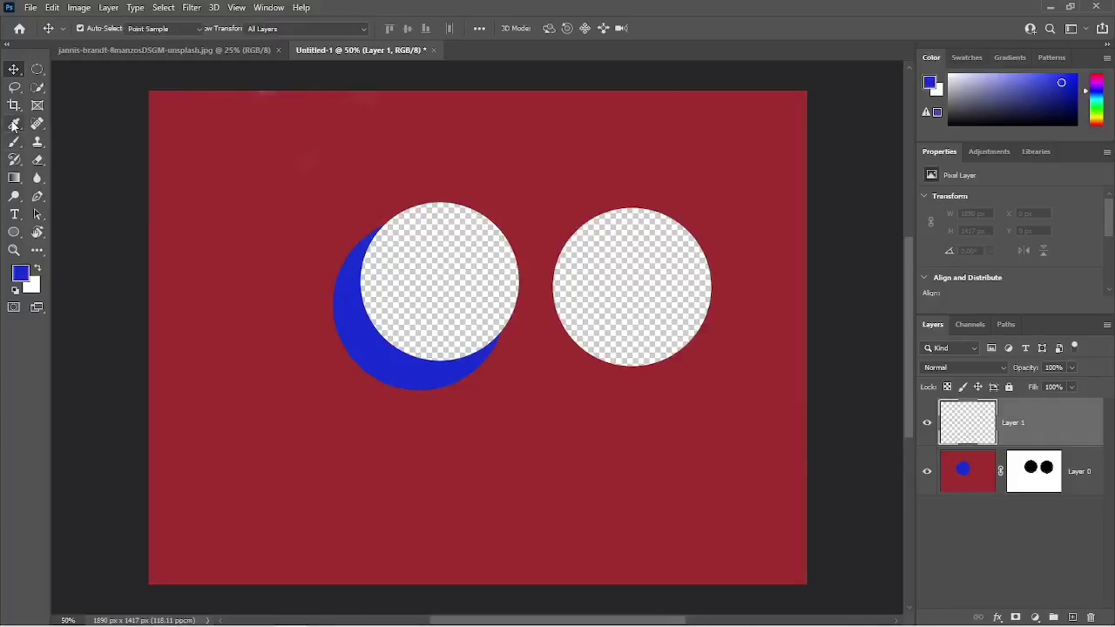
pyautogui.click(177, 346)
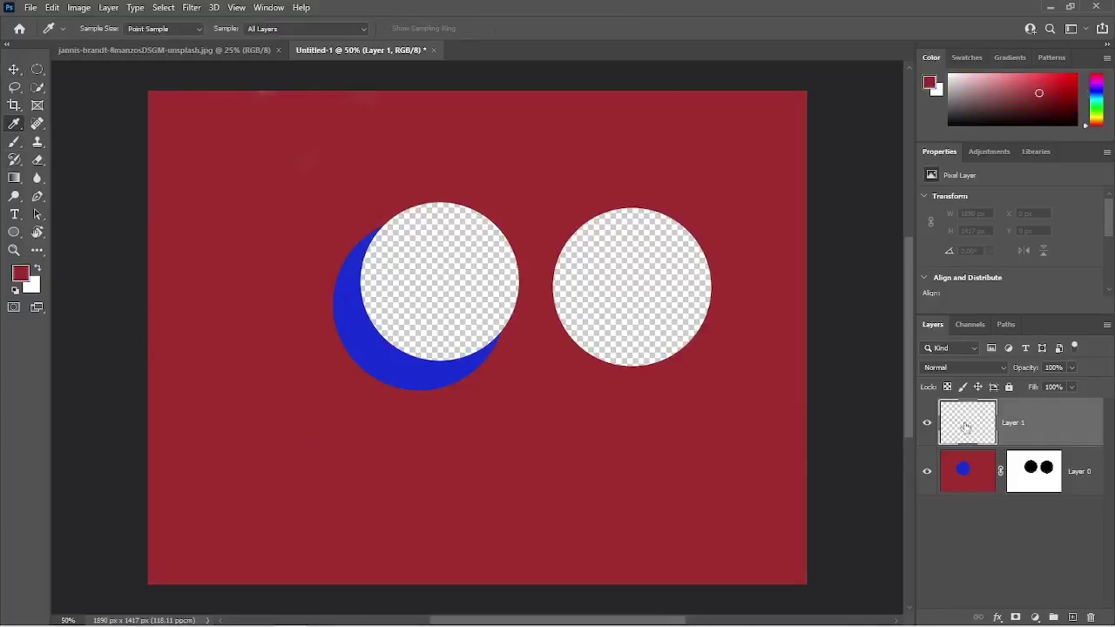
pyautogui.hotkey('alt', 'BackSpace')
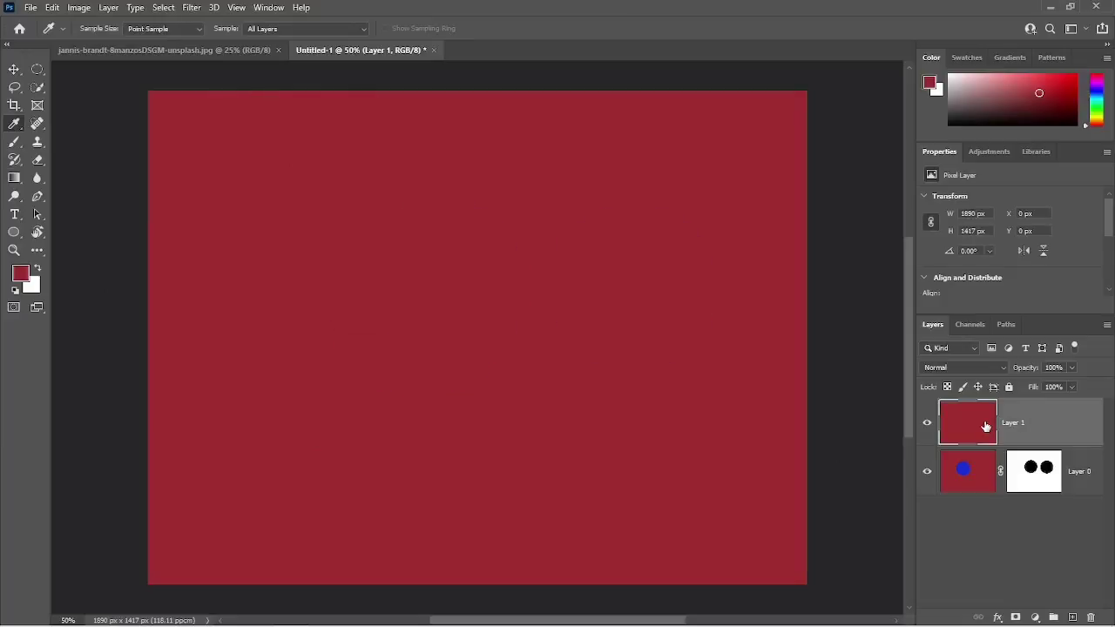
pyautogui.moveTo(985, 426); pyautogui.dragTo(999, 516)
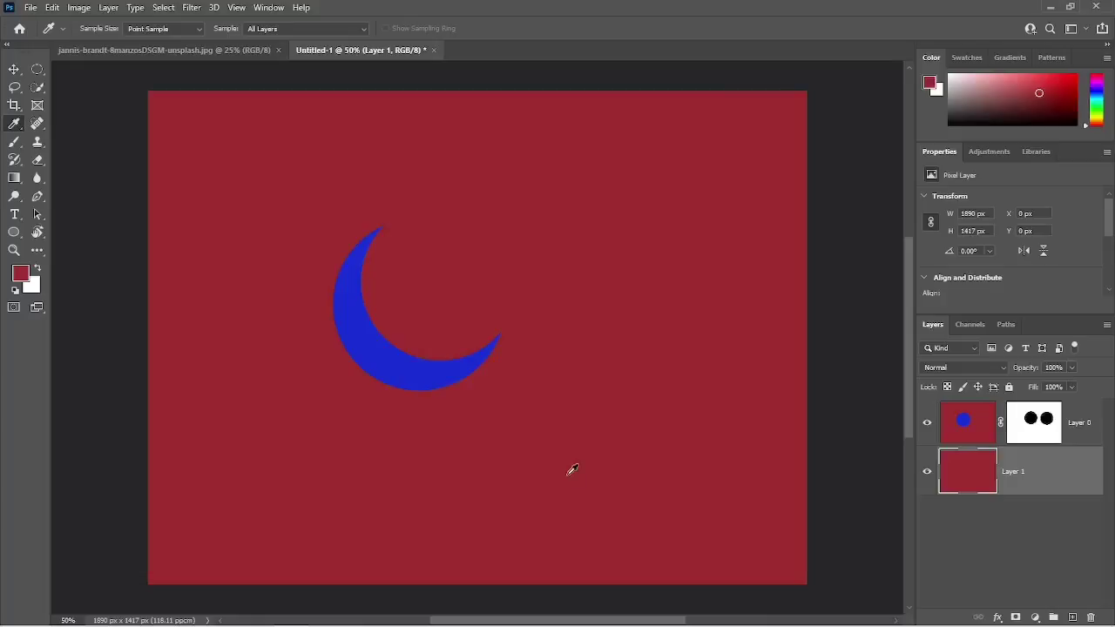
# Shift Layer 0 with its linked mask to about X 80 px, Y 56 px, and unlink and relink the mask
pyautogui.press('v')
pyautogui.moveTo(467, 386)
pyautogui.mouseDown()
pyautogui.moveTo(485, 390)
pyautogui.moveTo(525, 346)
pyautogui.moveTo(480, 355)
pyautogui.moveTo(453, 399)
pyautogui.mouseUp()
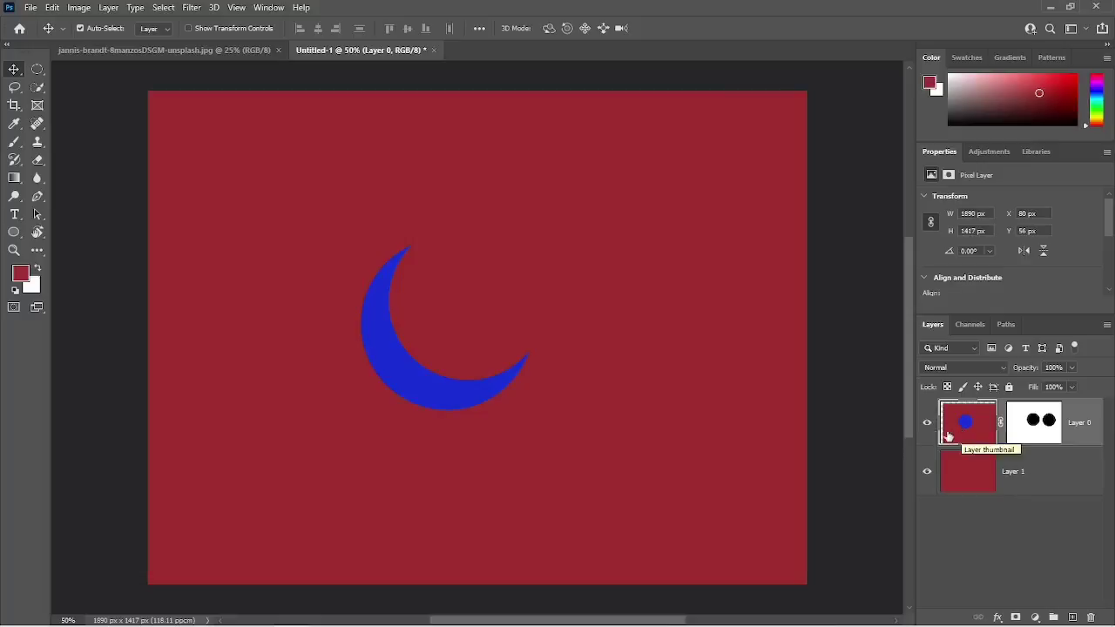
pyautogui.click(1045, 423)
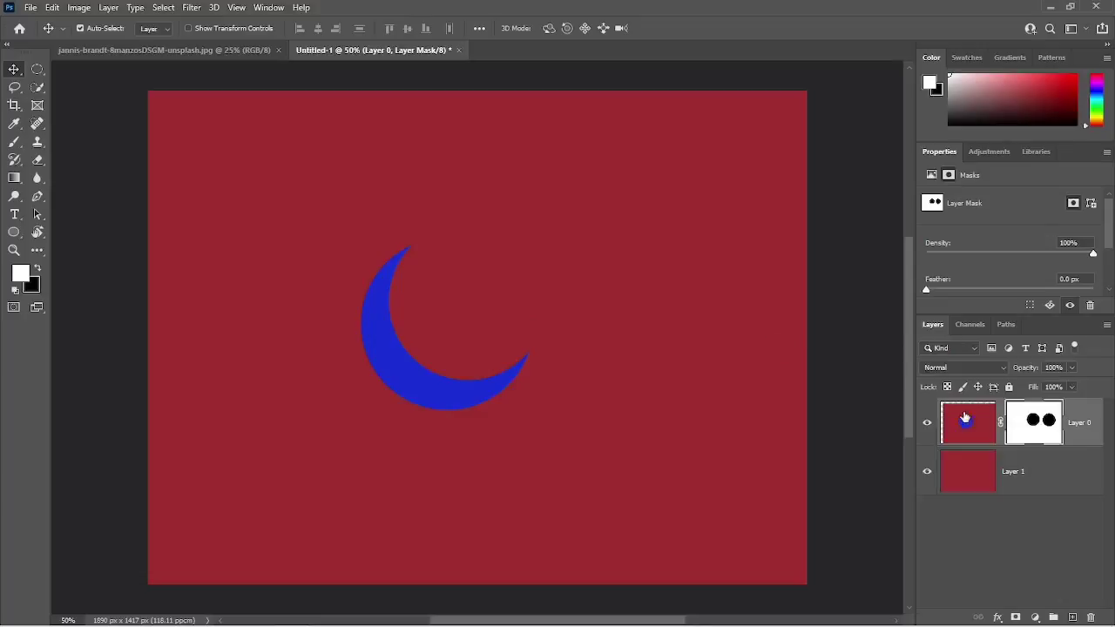
pyautogui.click(1000, 425)
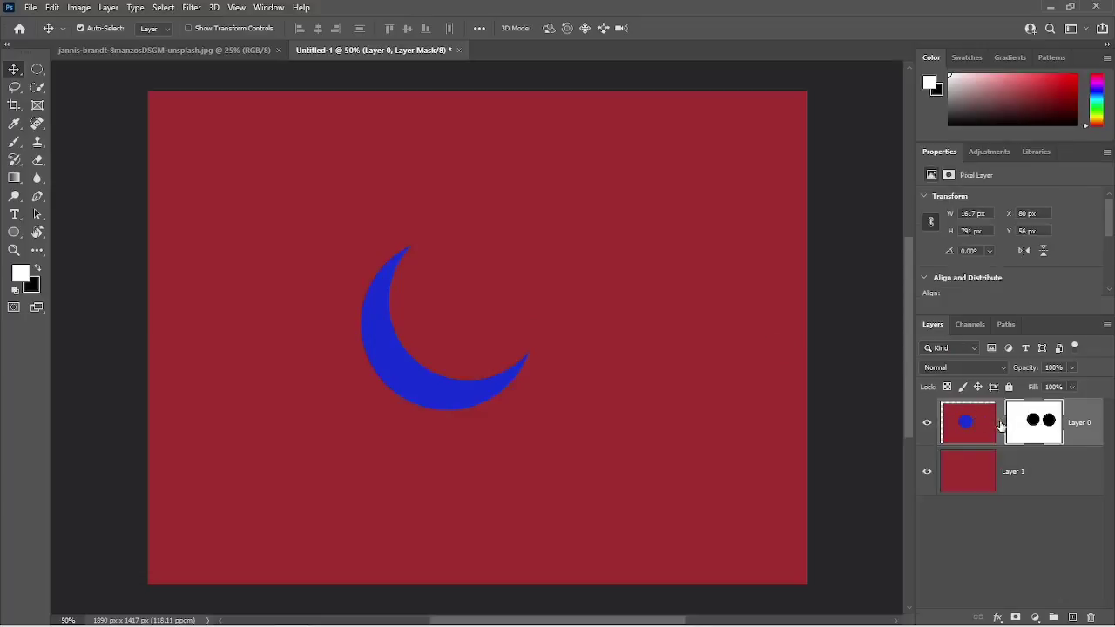
pyautogui.click(1000, 424)
# Disable and re-enable Layer 0's mask twice to compare the masked and unmasked blue circle
pyautogui.keyDown('shift'); pyautogui.click(1042, 427); pyautogui.keyUp('shift')
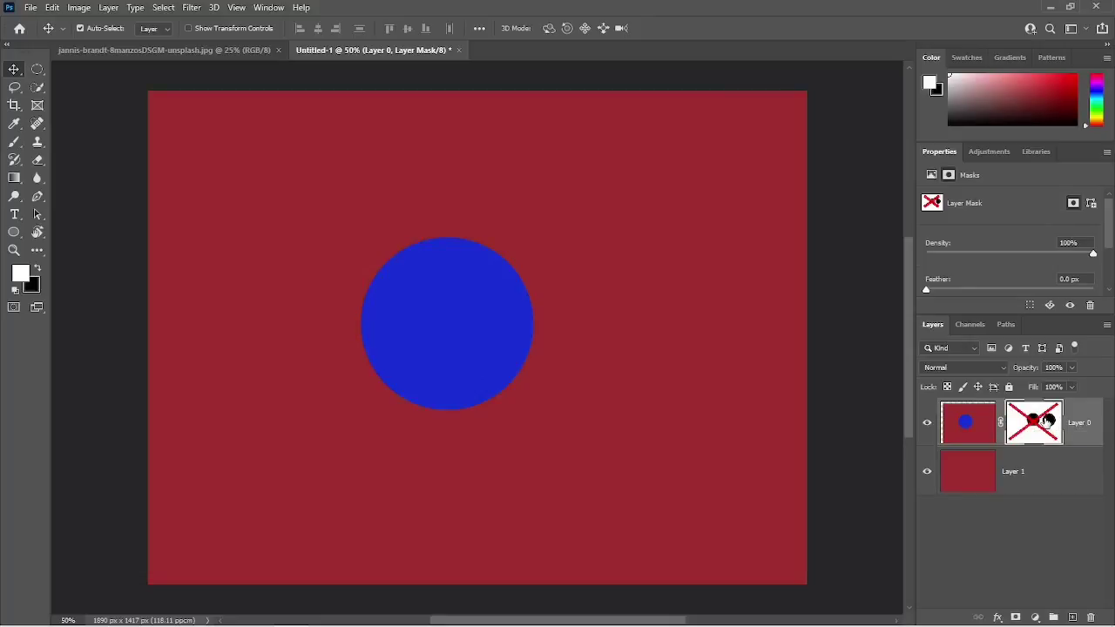
pyautogui.keyDown('shift'); pyautogui.click(1047, 422); pyautogui.keyUp('shift')
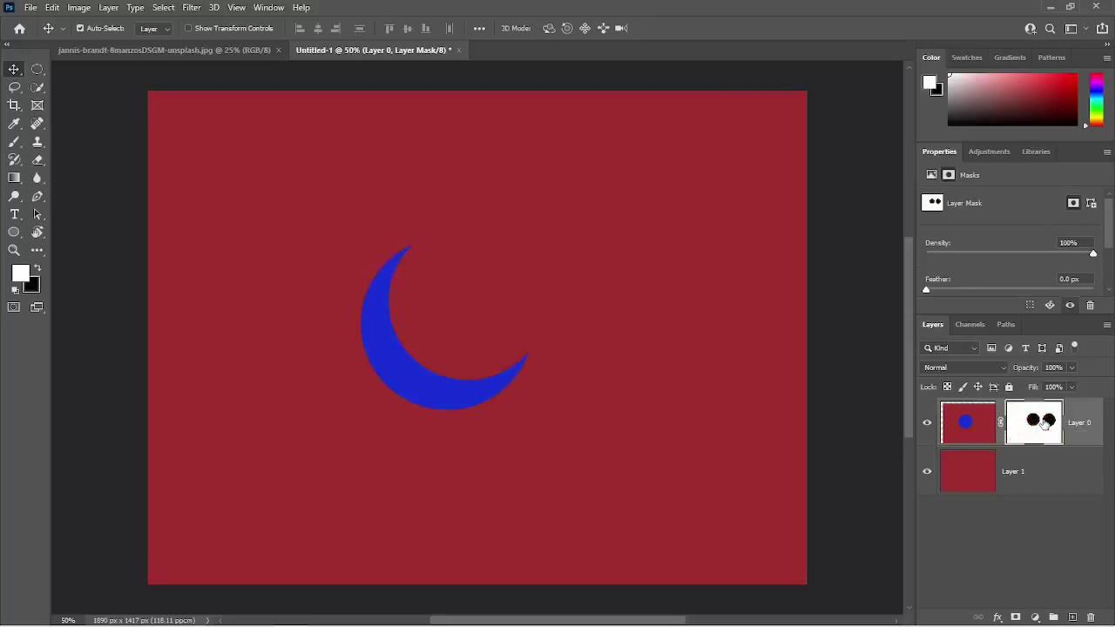
pyautogui.rightClick(1045, 424)
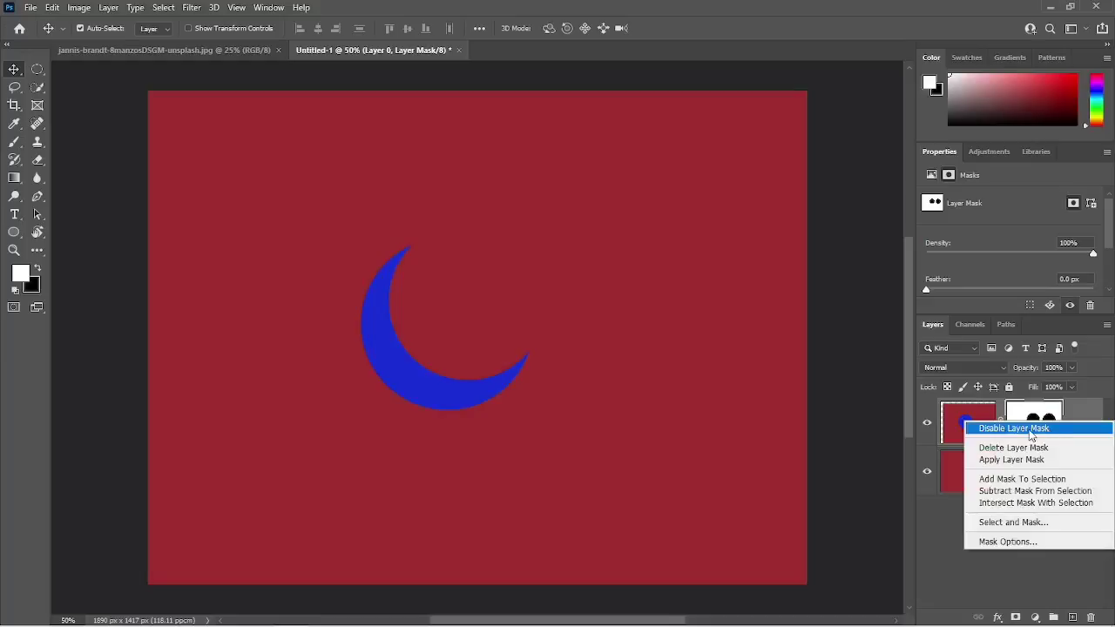
pyautogui.click(1031, 431)
pyautogui.rightClick(1034, 421)
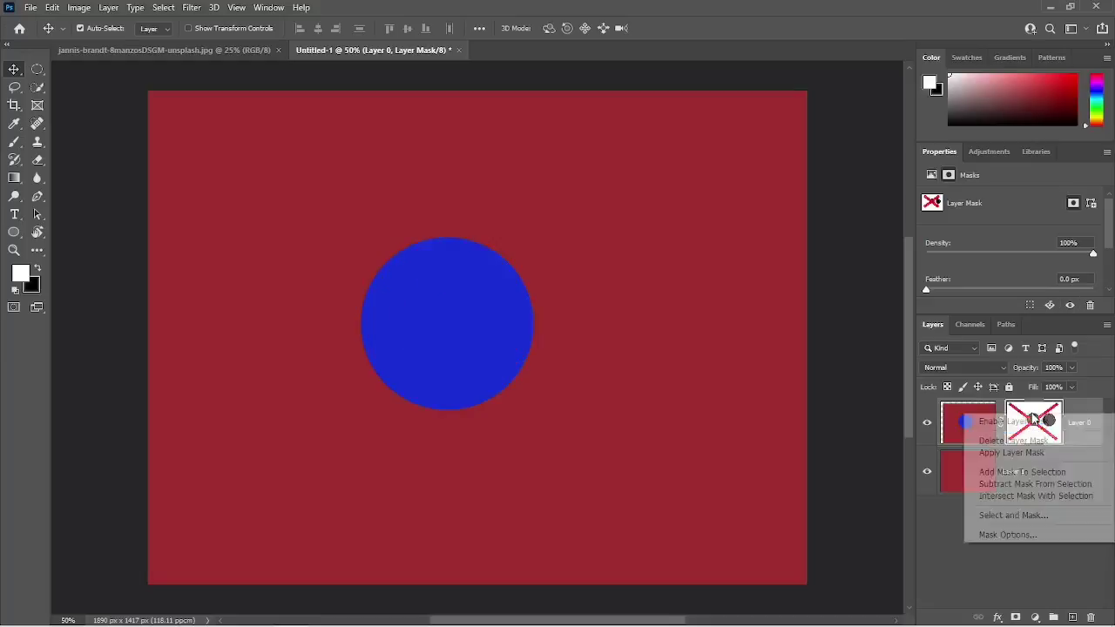
pyautogui.click(1034, 421)
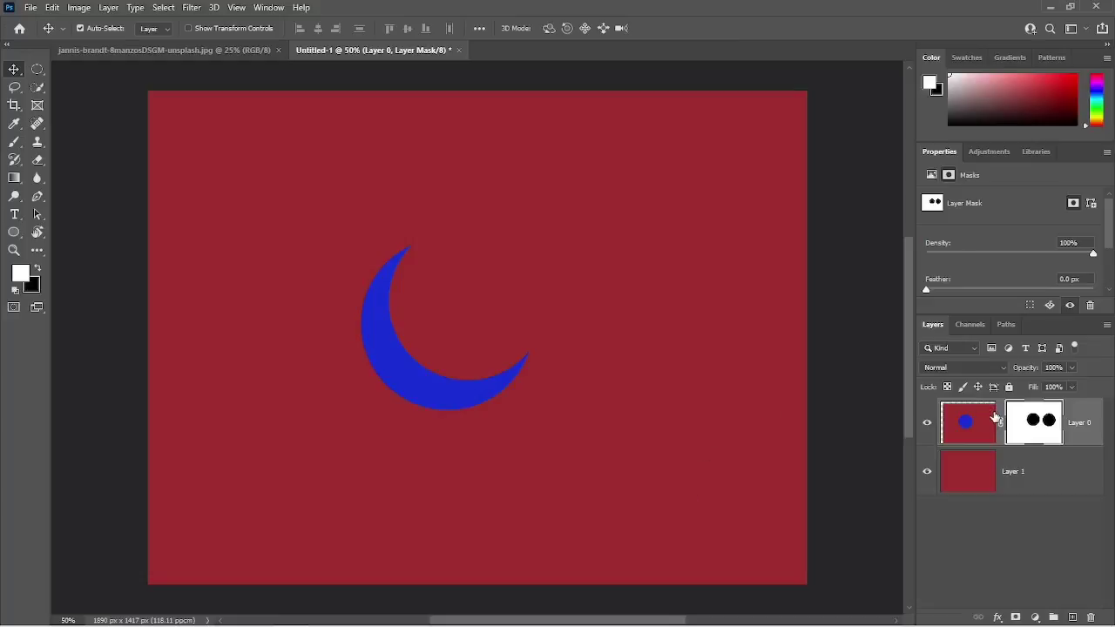
# Delete the layer mask from Layer 0 without applying it
pyautogui.rightClick(1062, 432)
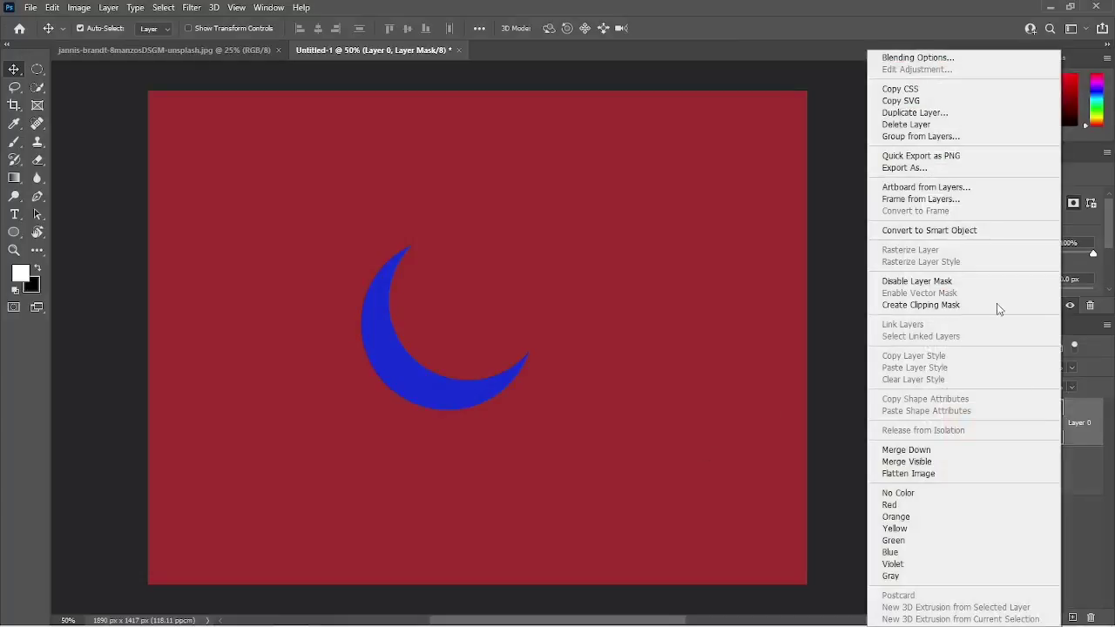
pyautogui.click(1080, 411)
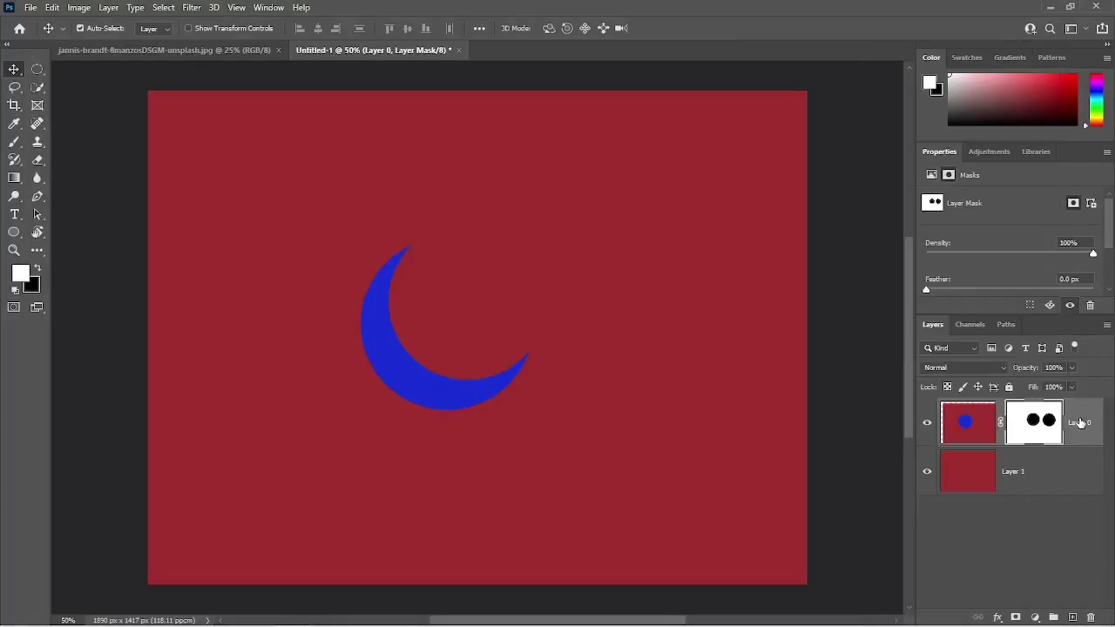
pyautogui.rightClick(1039, 424)
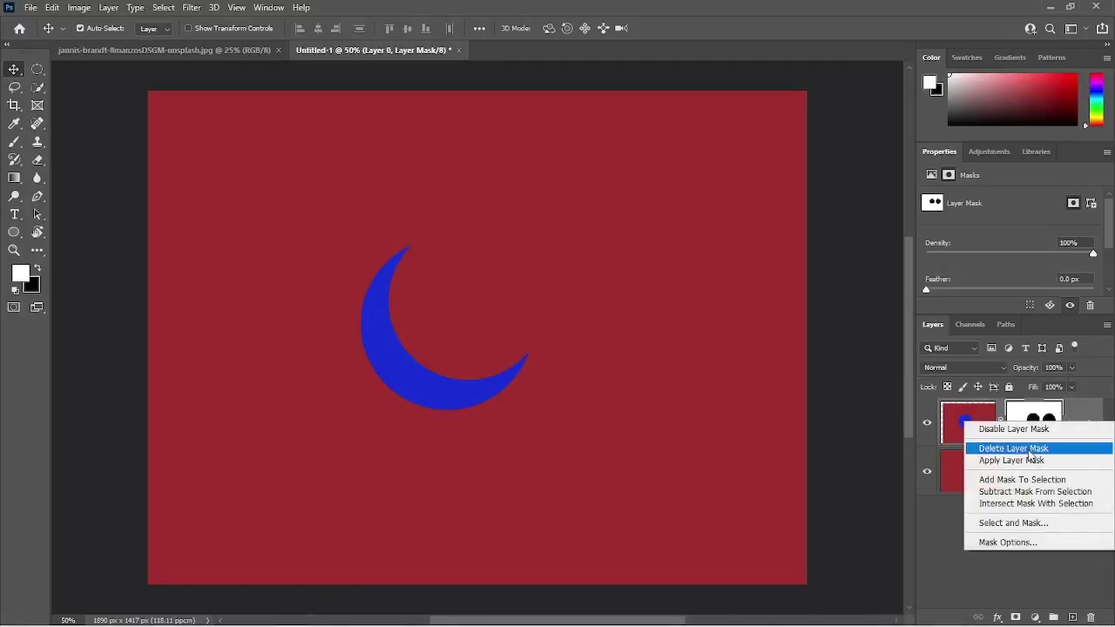
pyautogui.click(1028, 448)
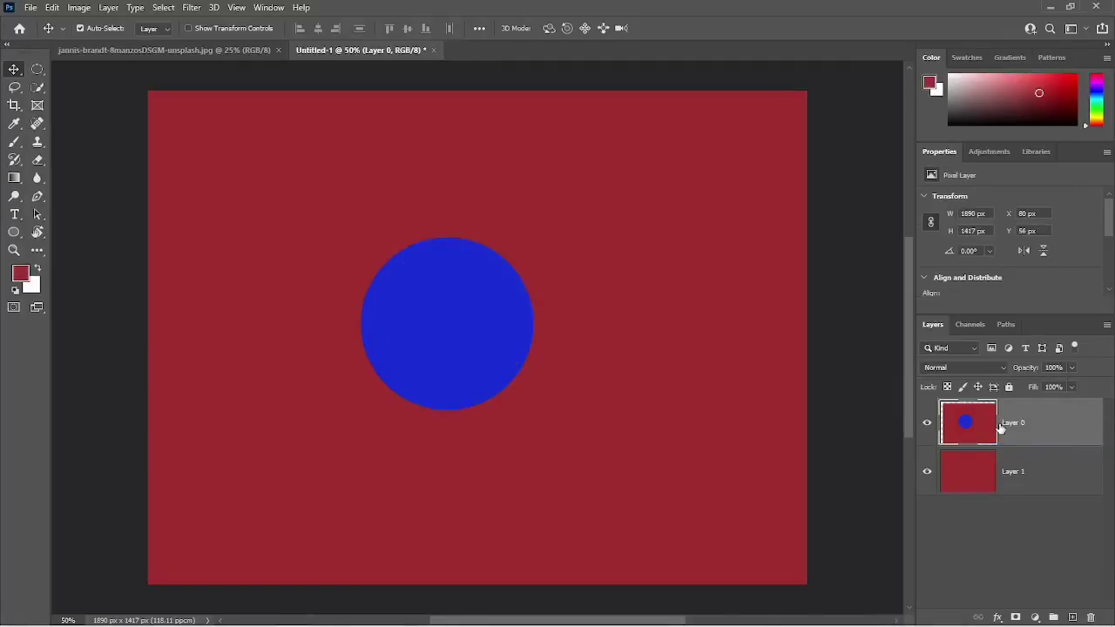
# Delete Layer 0 and make the red Layer 1 the active layer
pyautogui.rightClick(999, 424)
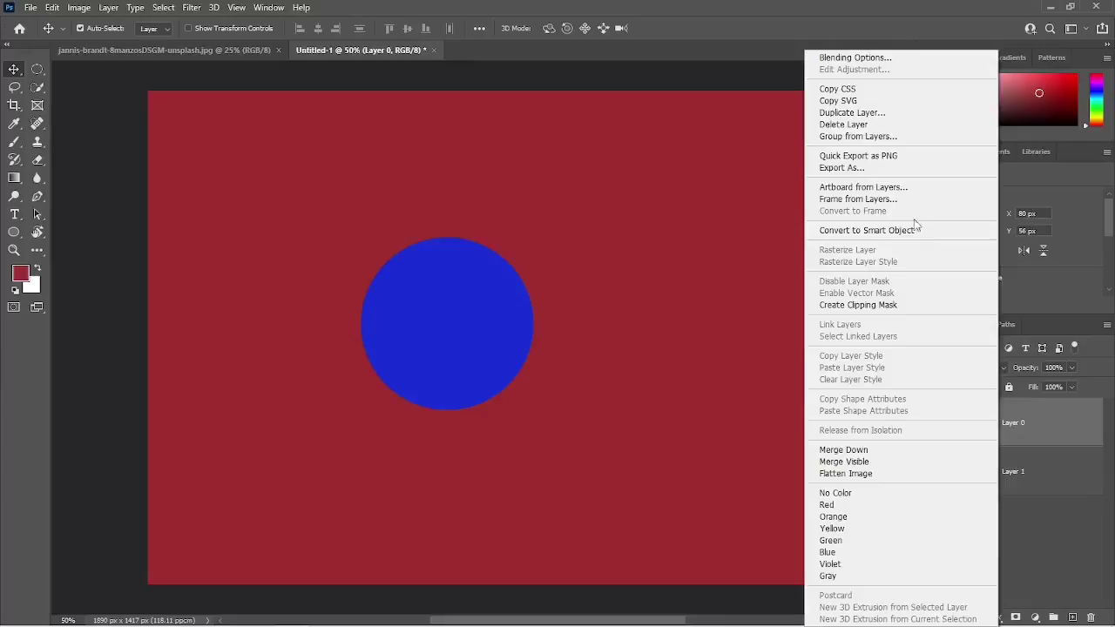
pyautogui.click(1043, 423)
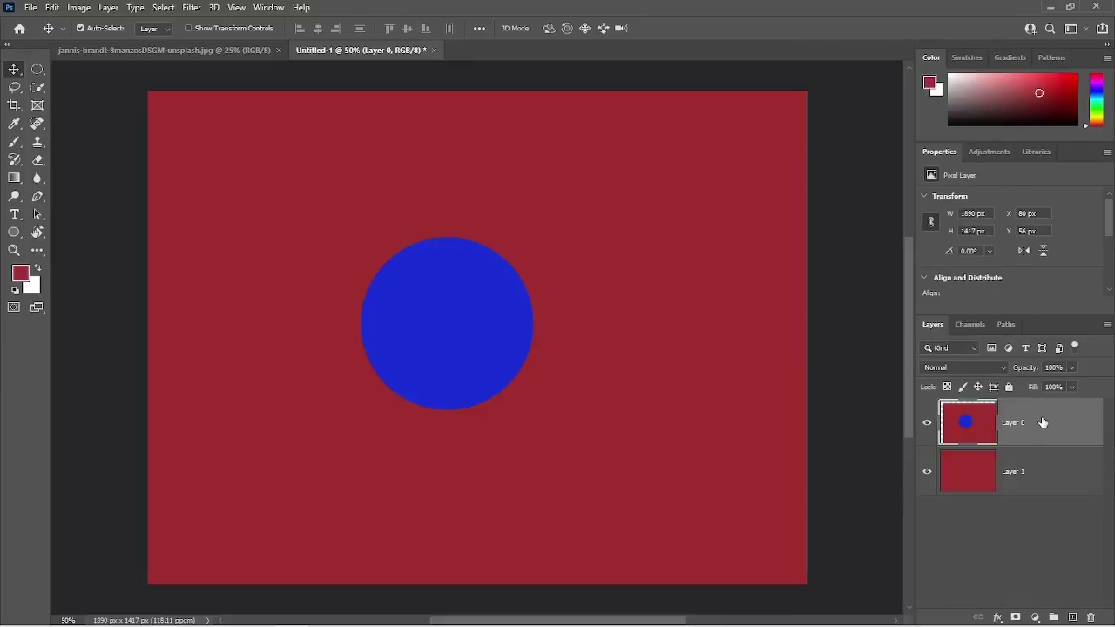
pyautogui.press('Delete')
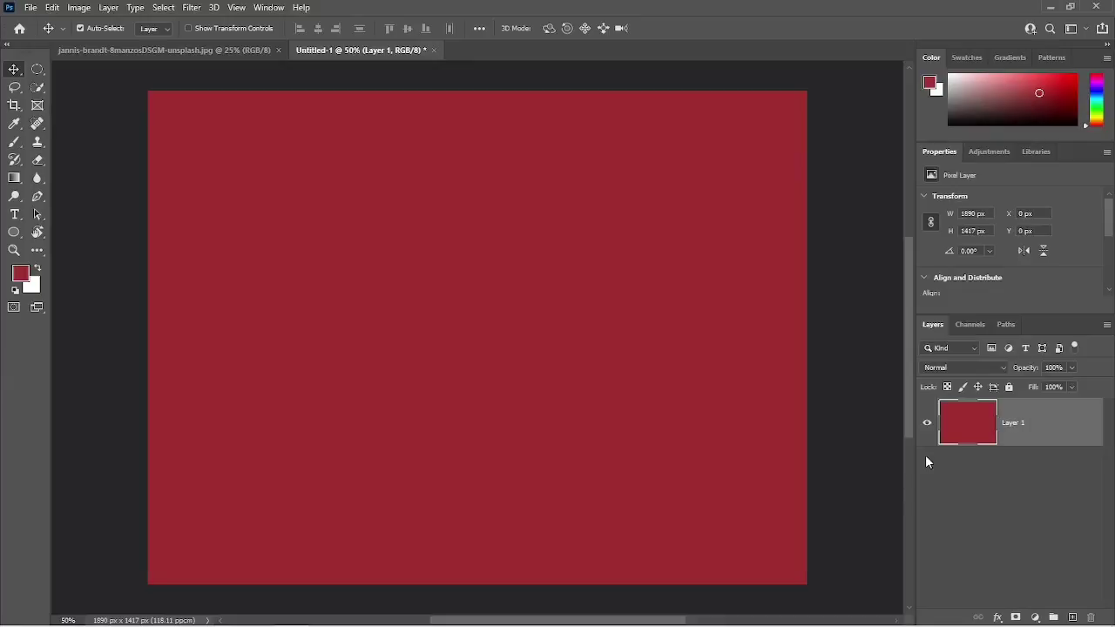
pyautogui.click(1016, 606)
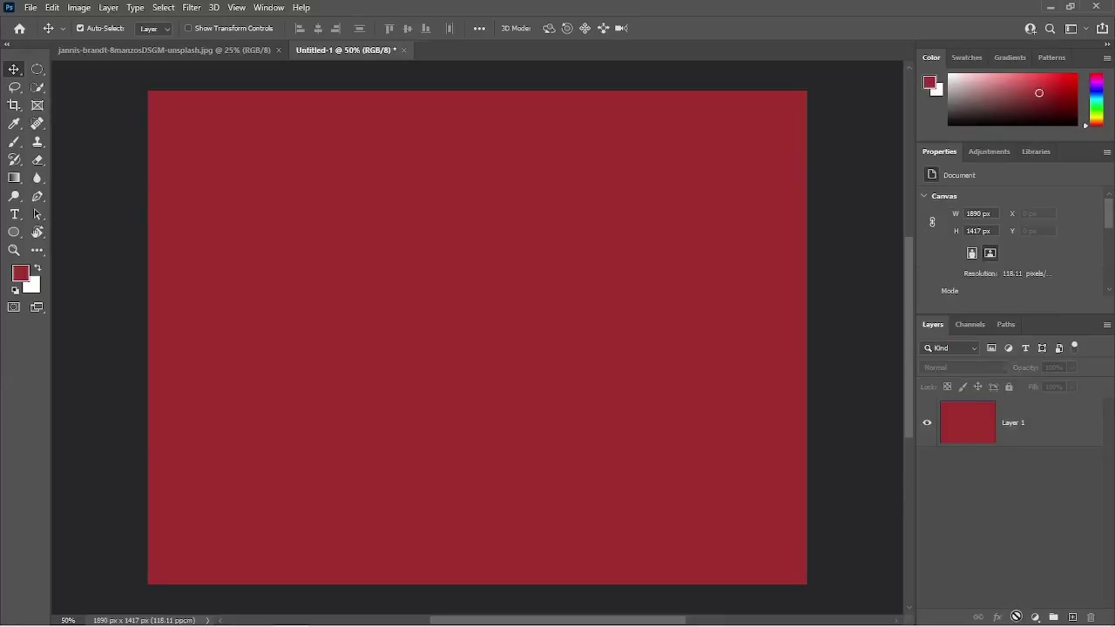
pyautogui.click(1032, 440)
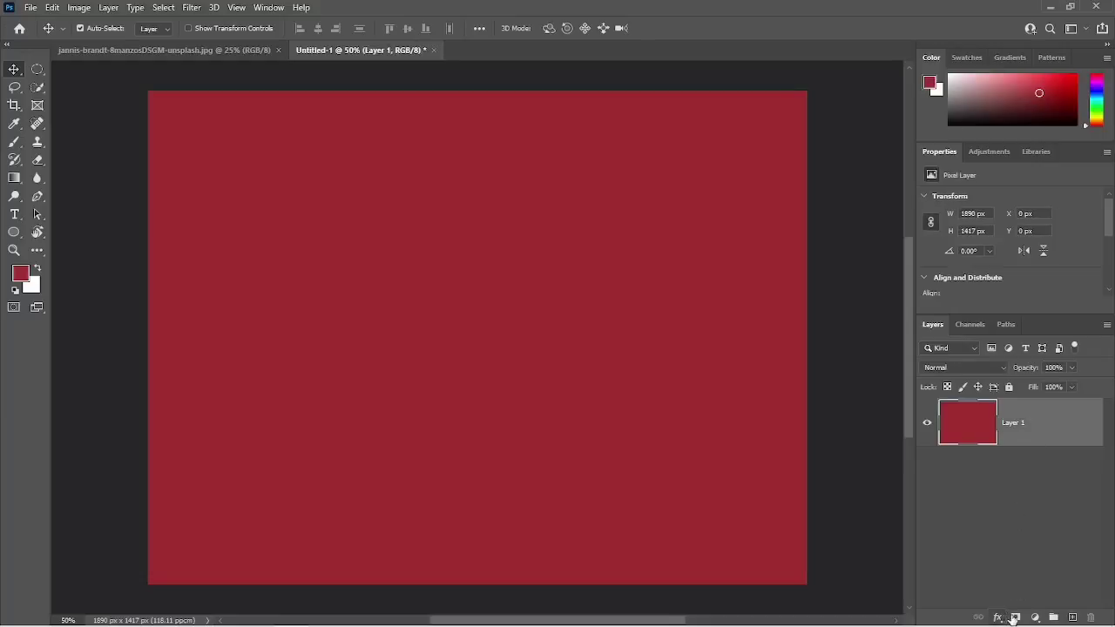
# Add a layer mask to red Layer 1 and apply a linear white-to-black gradient on it from the canvas's left edge to its right edge
pyautogui.click(1016, 618)
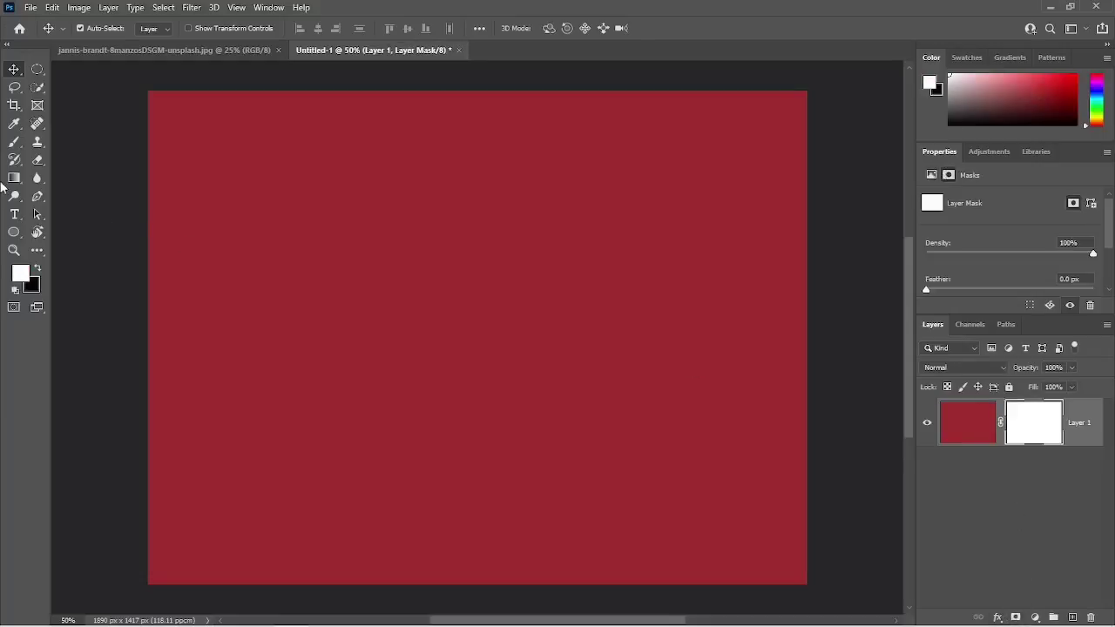
pyautogui.click(12, 181)
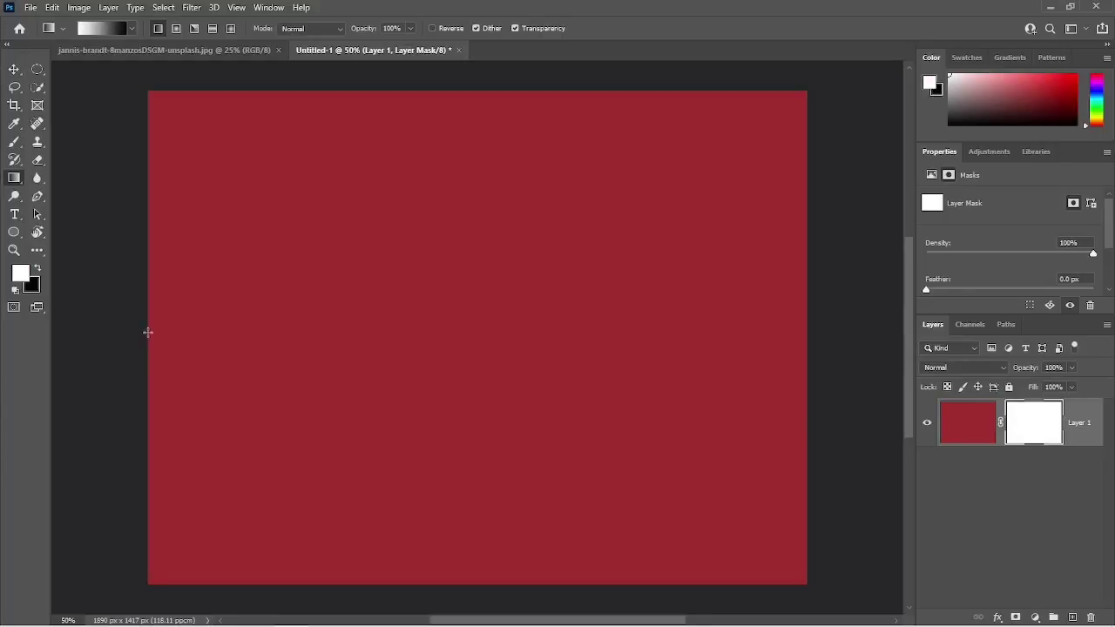
pyautogui.moveTo(148, 332); pyautogui.dragTo(804, 344)
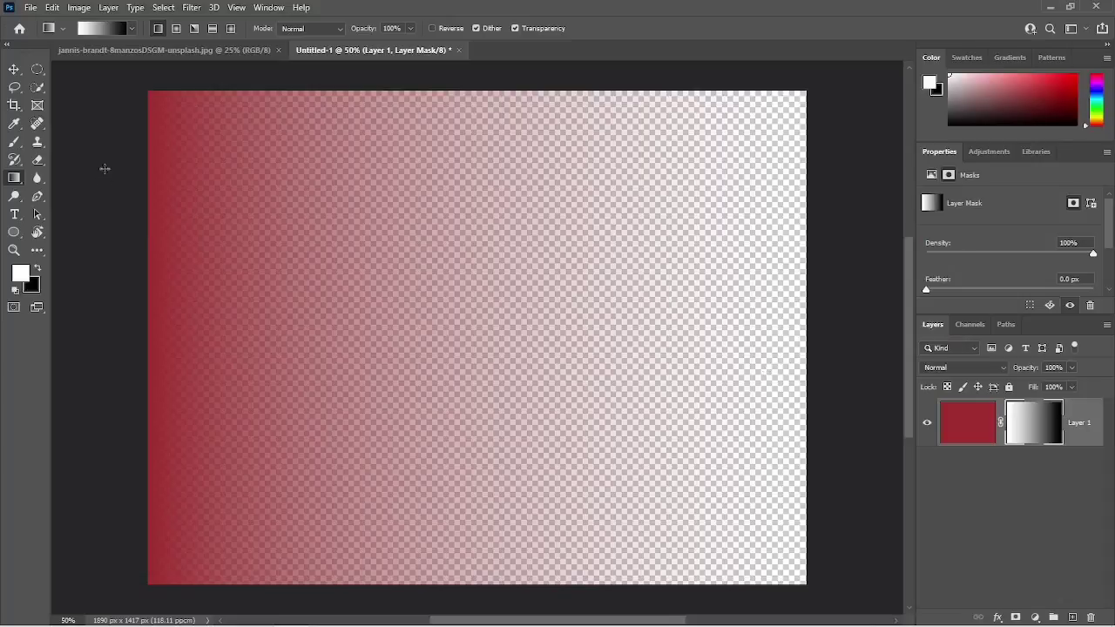
# Switch to the jannis-brandt food photo, reset the colours to black and white, and unlock its Background layer
pyautogui.moveTo(191, 54); pyautogui.dragTo(203, 73)
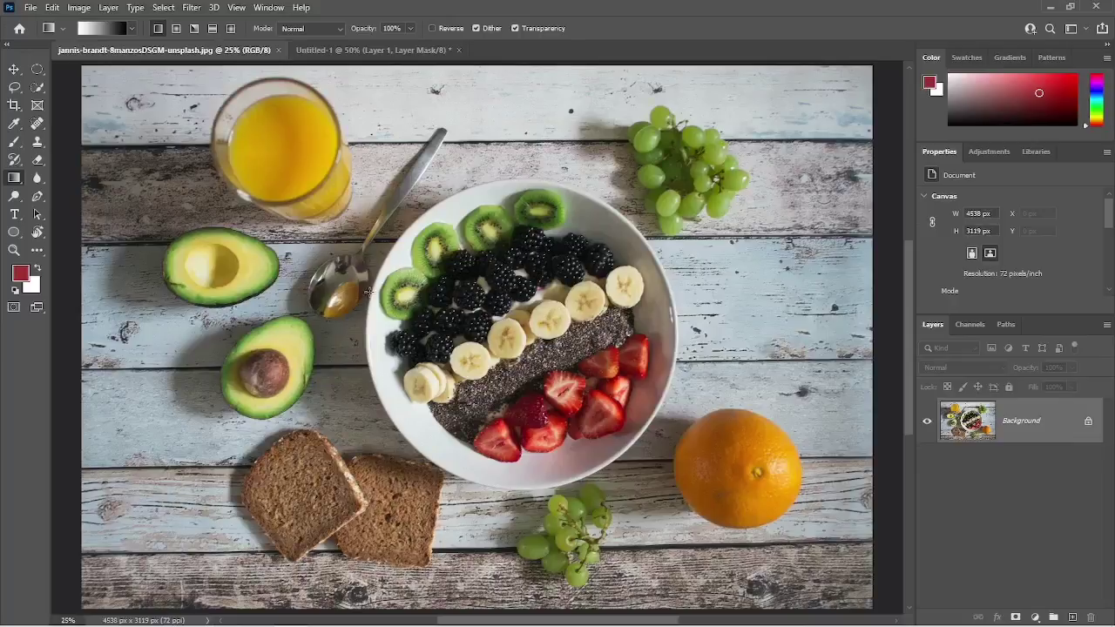
pyautogui.press('d')
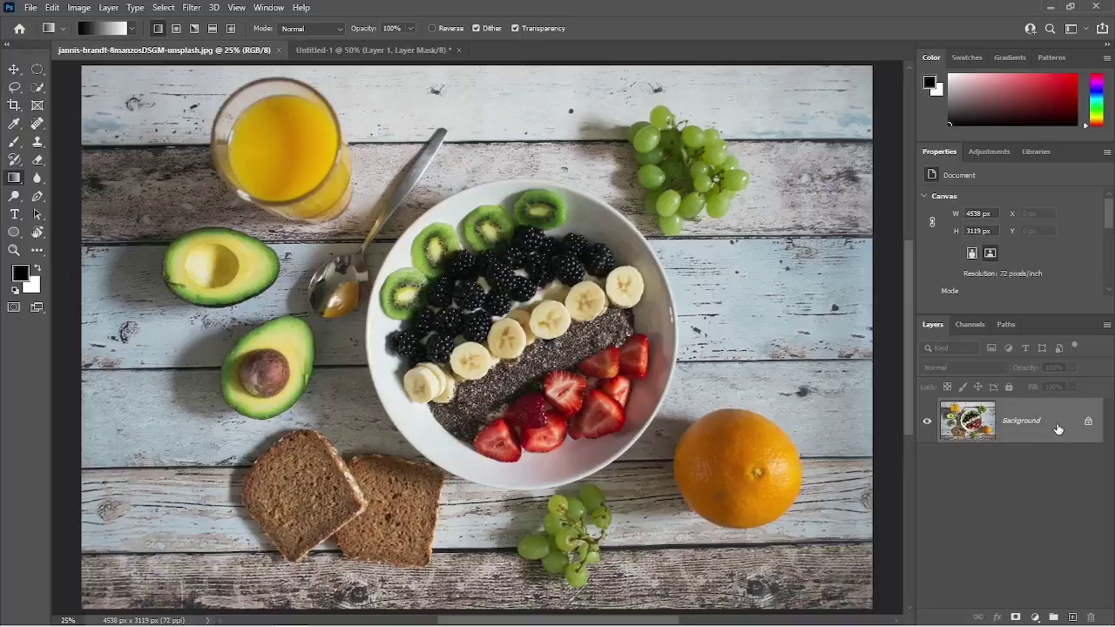
pyautogui.click(1088, 423)
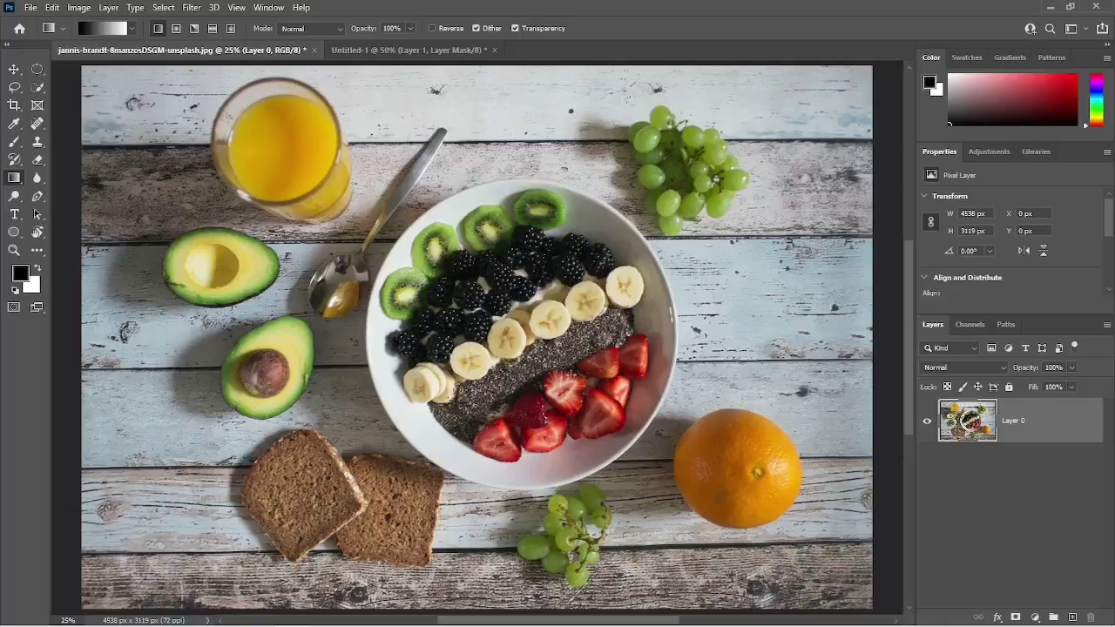
# Select the fruit bowl with the Quick Selection tool using a 150 px brush
pyautogui.click(38, 87)
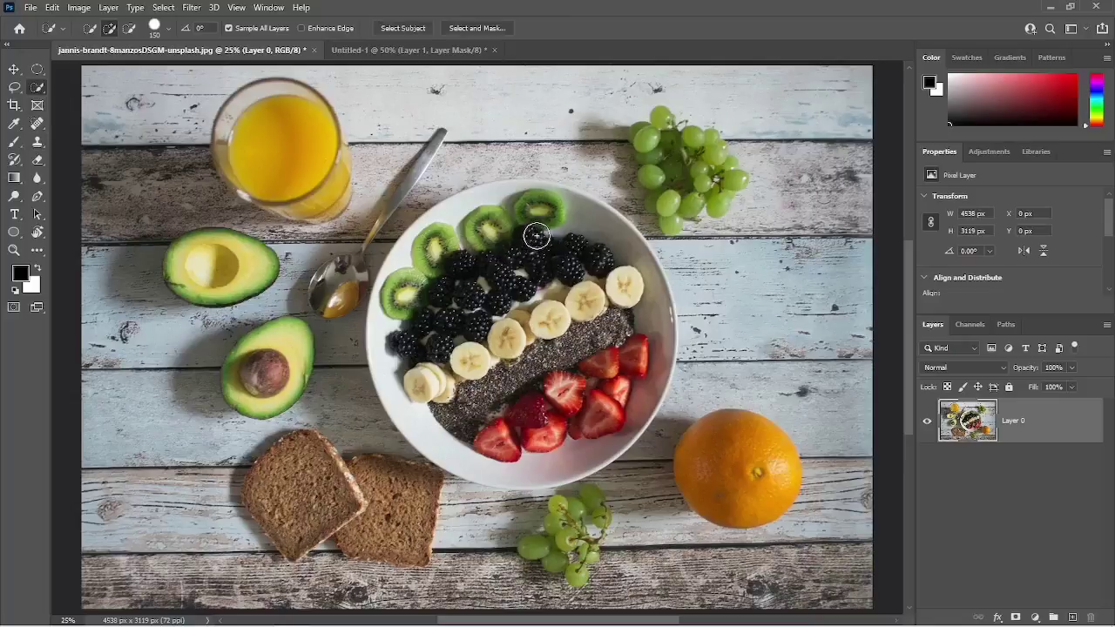
pyautogui.moveTo(536, 236)
pyautogui.mouseDown()
pyautogui.moveTo(471, 228)
pyautogui.moveTo(407, 290)
pyautogui.moveTo(400, 361)
pyautogui.moveTo(432, 419)
pyautogui.moveTo(479, 451)
pyautogui.moveTo(572, 458)
pyautogui.moveTo(638, 358)
pyautogui.mouseUp()
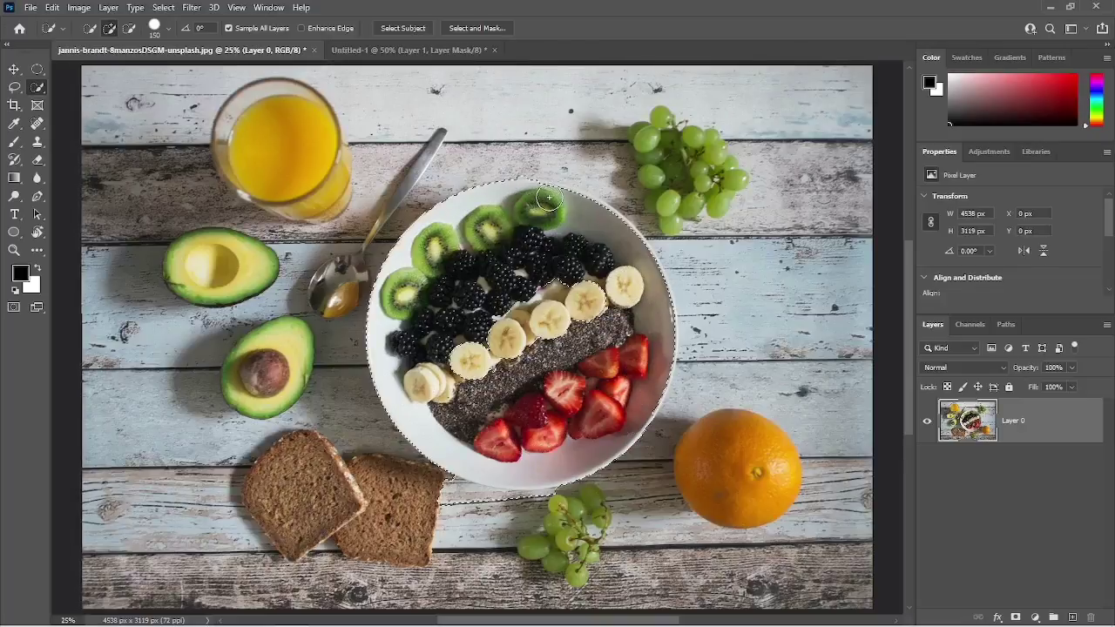
pyautogui.moveTo(552, 201); pyautogui.dragTo(530, 218)
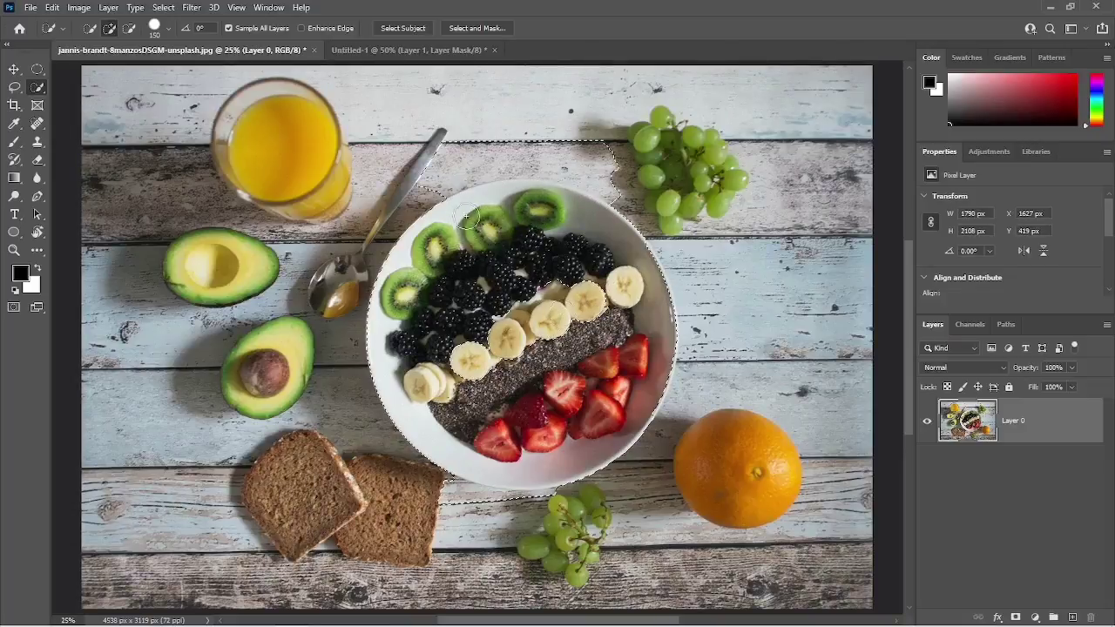
# Subtract the wooden table areas above and below the bowl from the selection using a 90 px brush
pyautogui.press('[')
pyautogui.press('[')
pyautogui.press('[')
pyautogui.moveTo(446, 183)
pyautogui.mouseDown()
pyautogui.moveTo(553, 160)
pyautogui.moveTo(620, 198)
pyautogui.mouseUp()
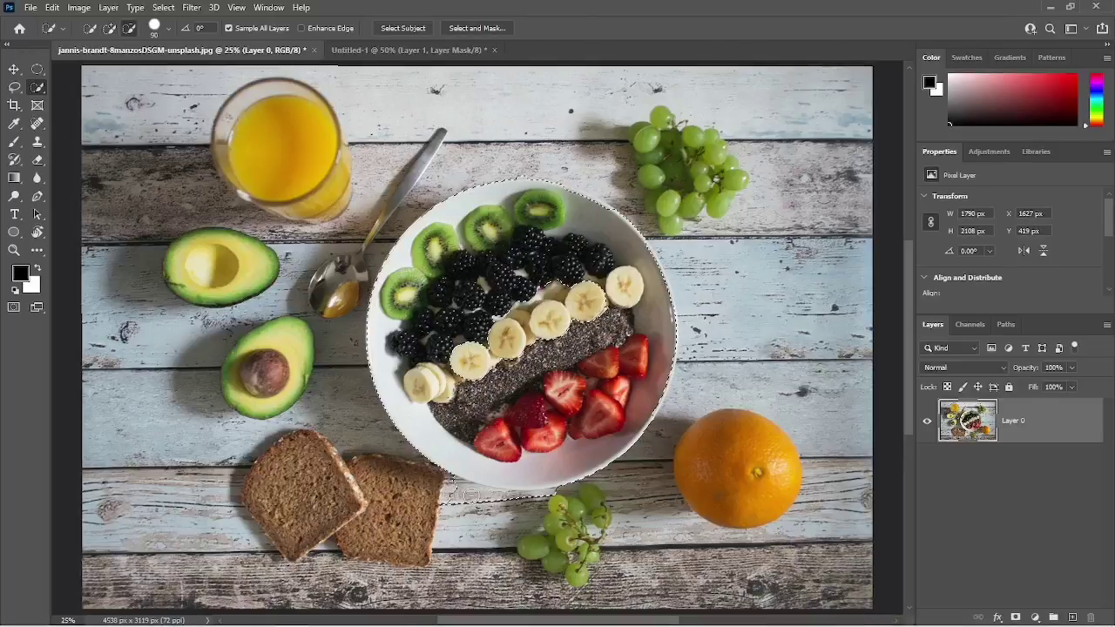
pyautogui.moveTo(431, 476); pyautogui.dragTo(537, 503)
pyautogui.keyDown('alt'); pyautogui.click(567, 501); pyautogui.keyUp('alt')
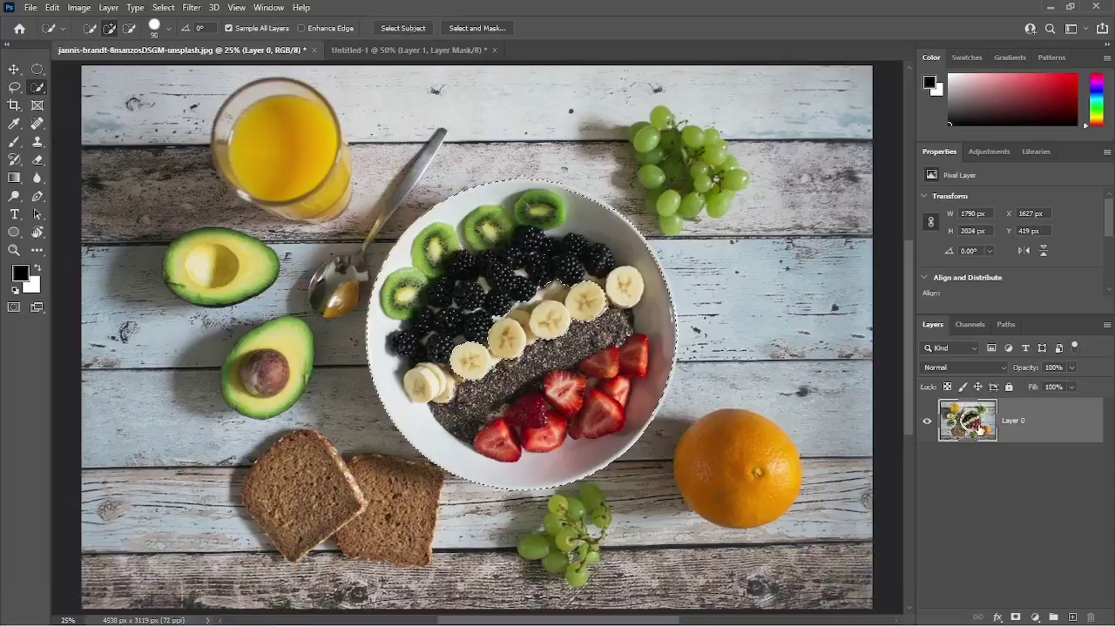
# Try masking Layer 0 with the current bowl selection, and undo the mask
pyautogui.click(1015, 615)
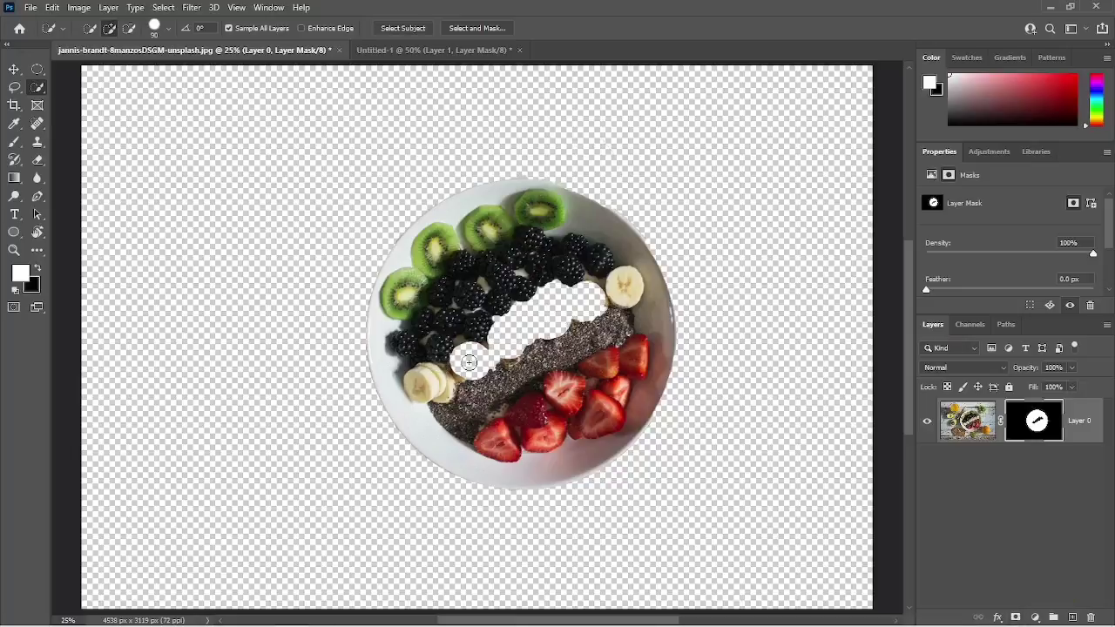
pyautogui.hotkey('ctrl', 'z')
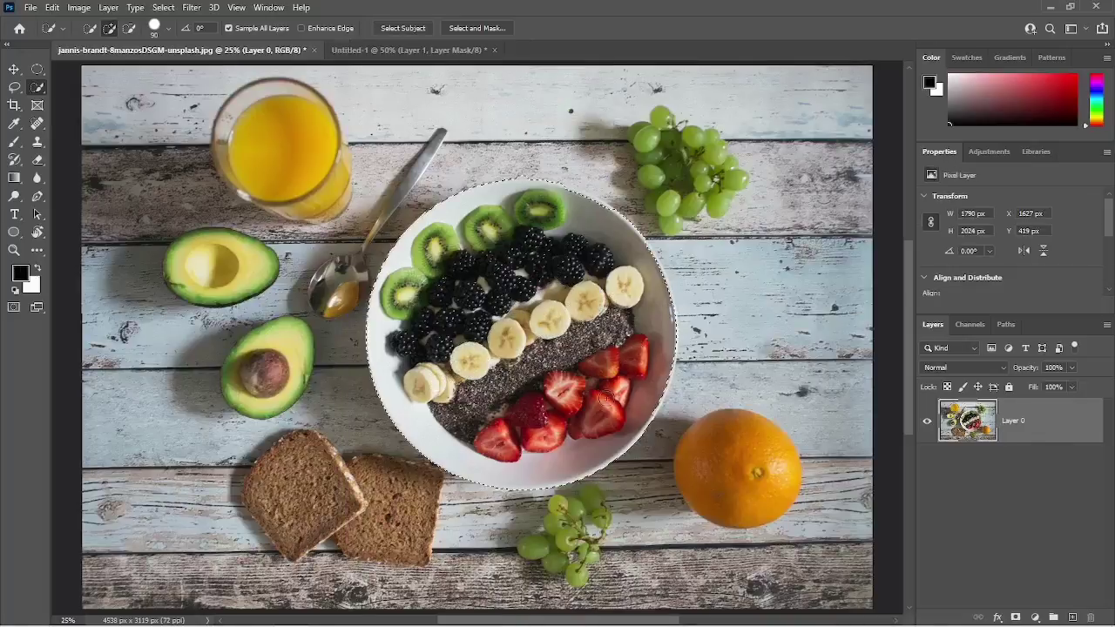
# Add the missing banana slices to the bowl selection with a 150 px brush, and mask Layer 0 with the selection
pyautogui.press(']')
pyautogui.press(']')
pyautogui.press(']')
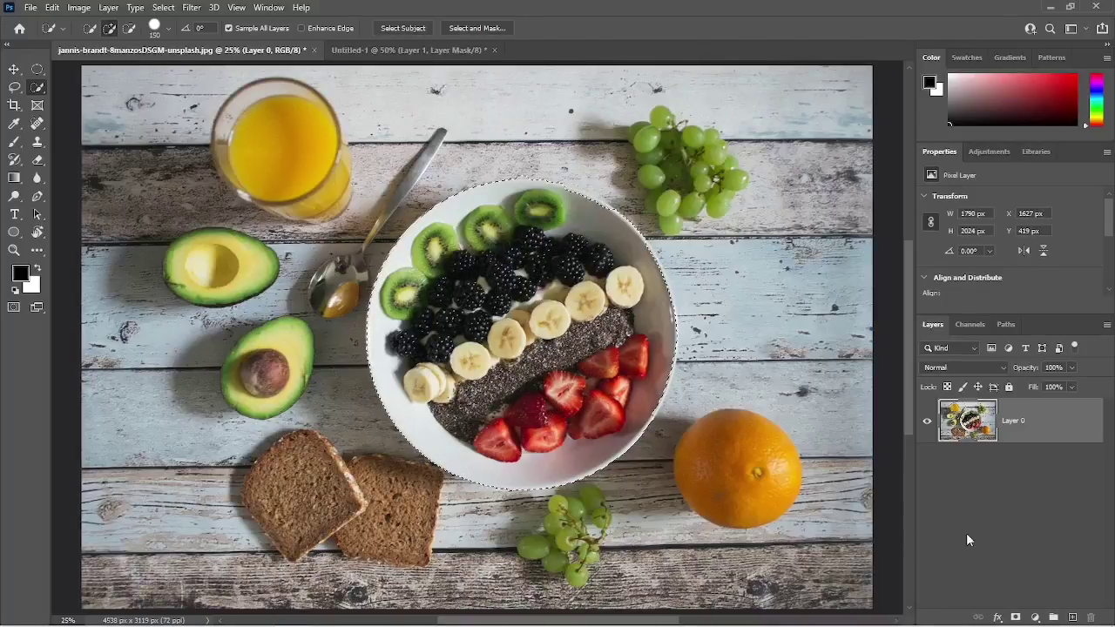
pyautogui.click(1015, 617)
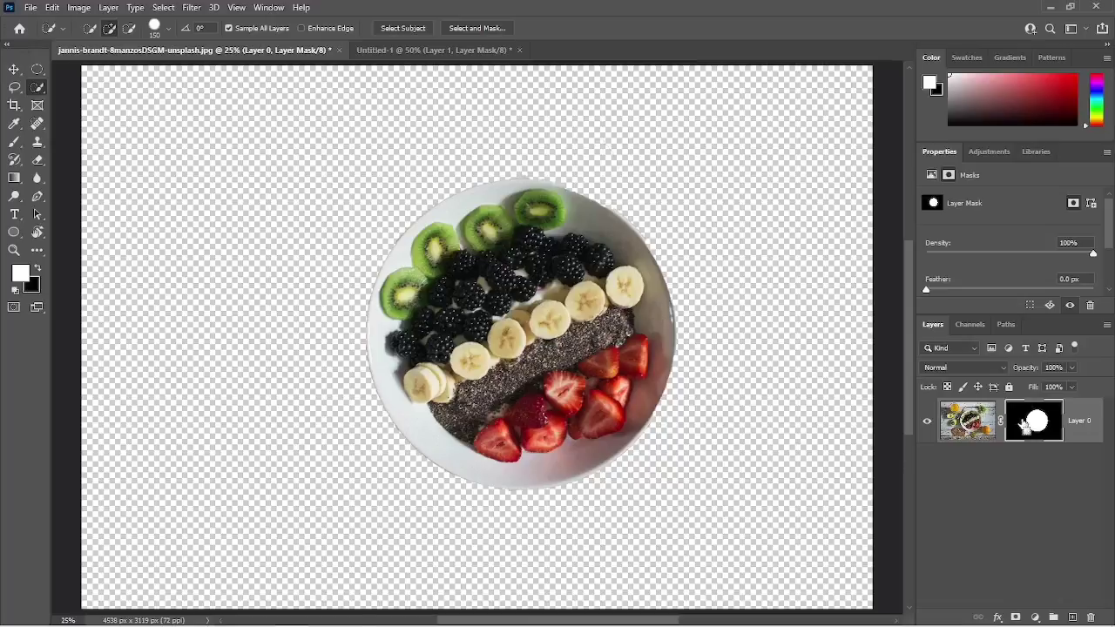
# Invert Layer 0's mask to hide the bowl and show the table, and invert it back
pyautogui.hotkey('ctrl', 'i')
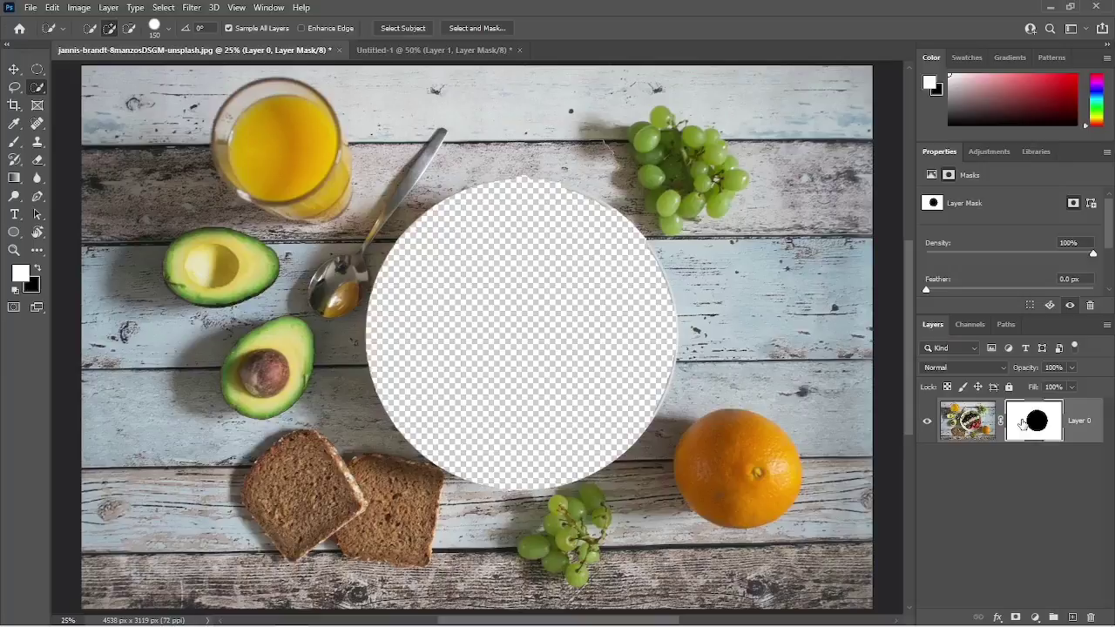
pyautogui.hotkey('ctrl', 'i')
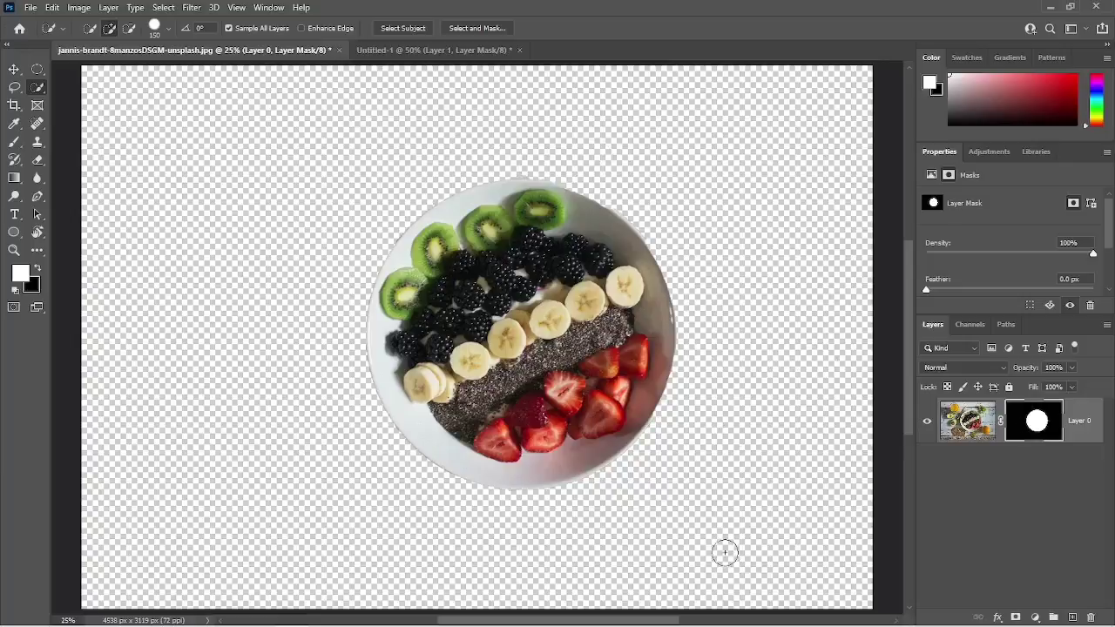
# Create a new layer, fill it with light green (about #66c987), and place it beneath Layer 0
pyautogui.click(1073, 618)
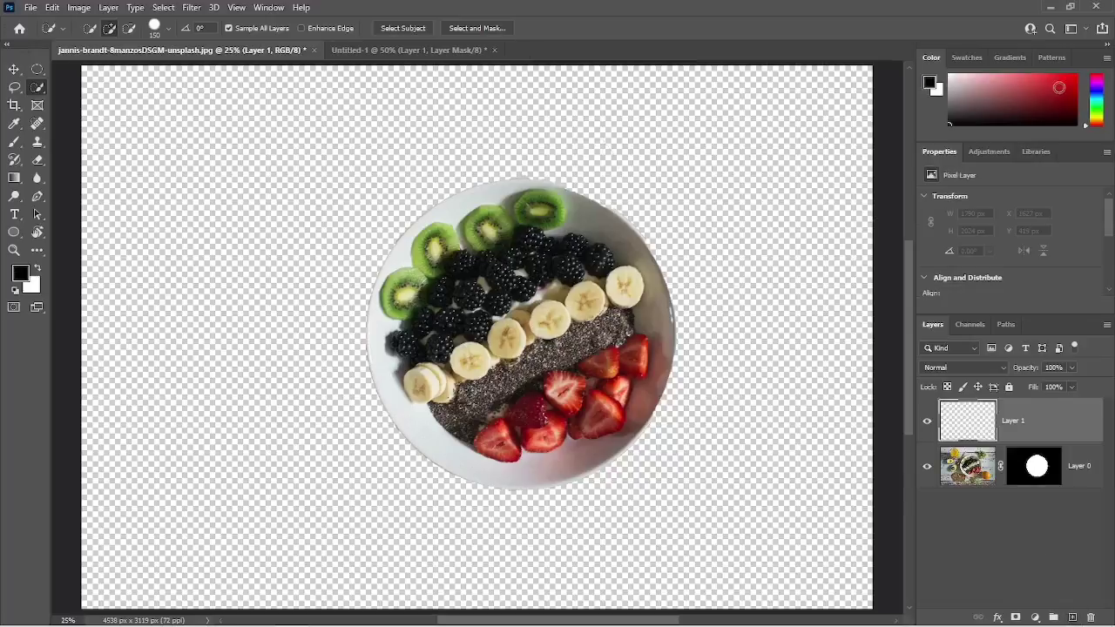
pyautogui.click(1097, 105)
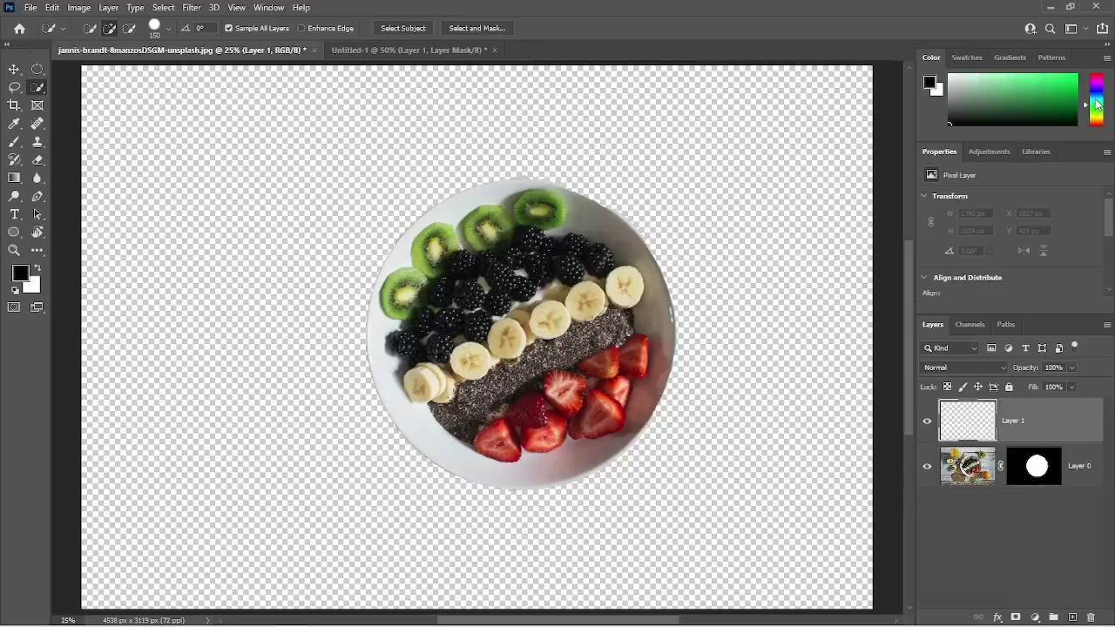
pyautogui.click(1011, 85)
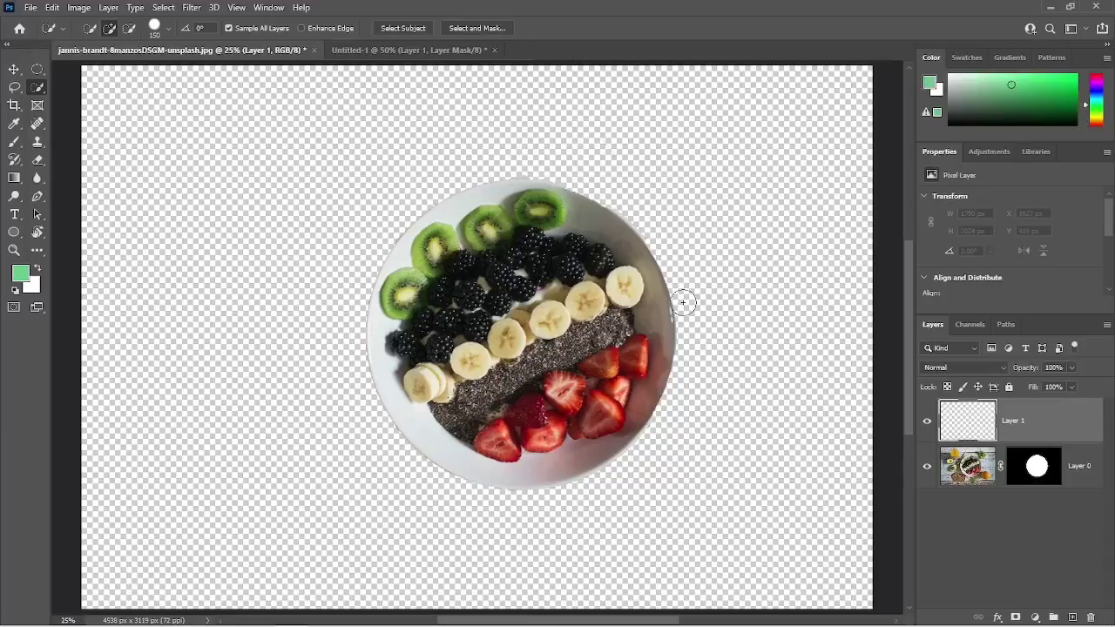
pyautogui.hotkey('alt', 'BackSpace')
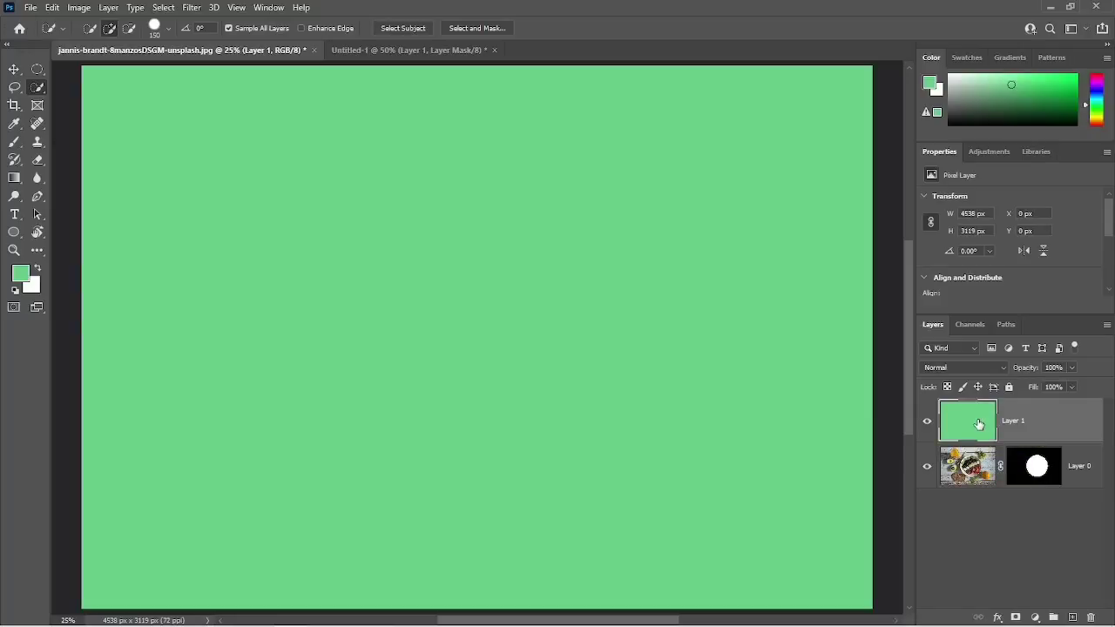
pyautogui.moveTo(978, 424); pyautogui.dragTo(989, 490)
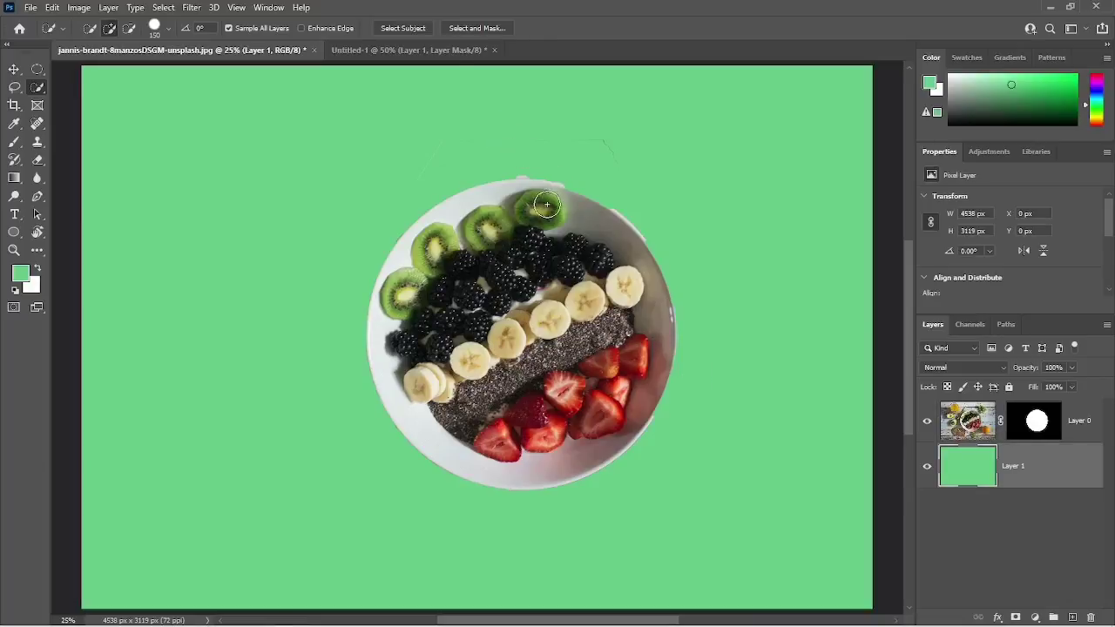
# Set the foreground colour to near-black in the Color Picker
pyautogui.scroll(3, 549, 207)
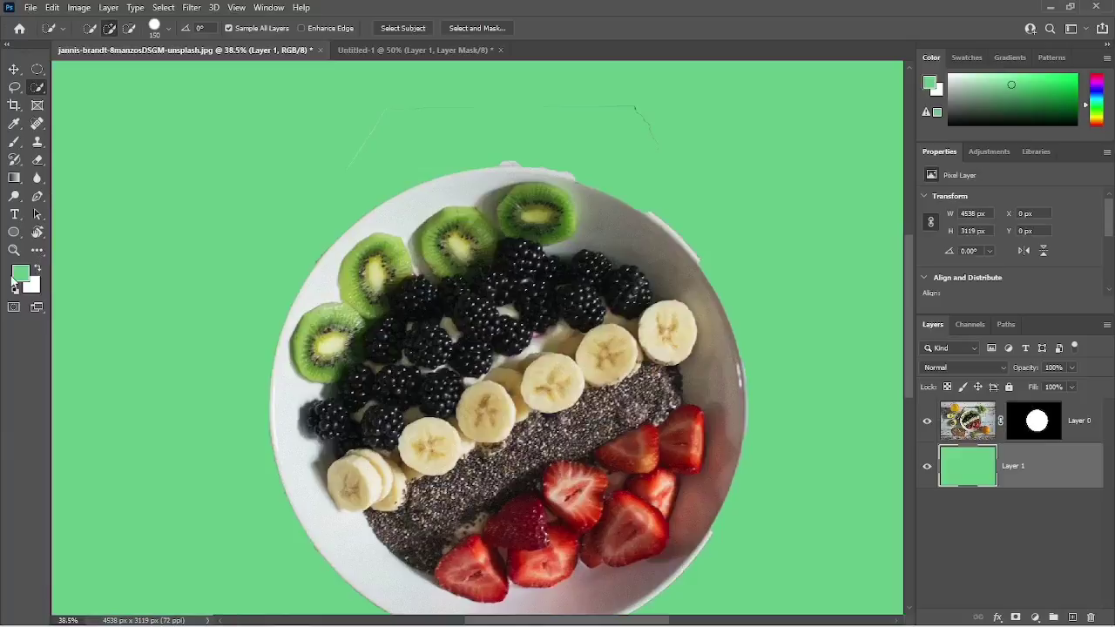
pyautogui.click(19, 274)
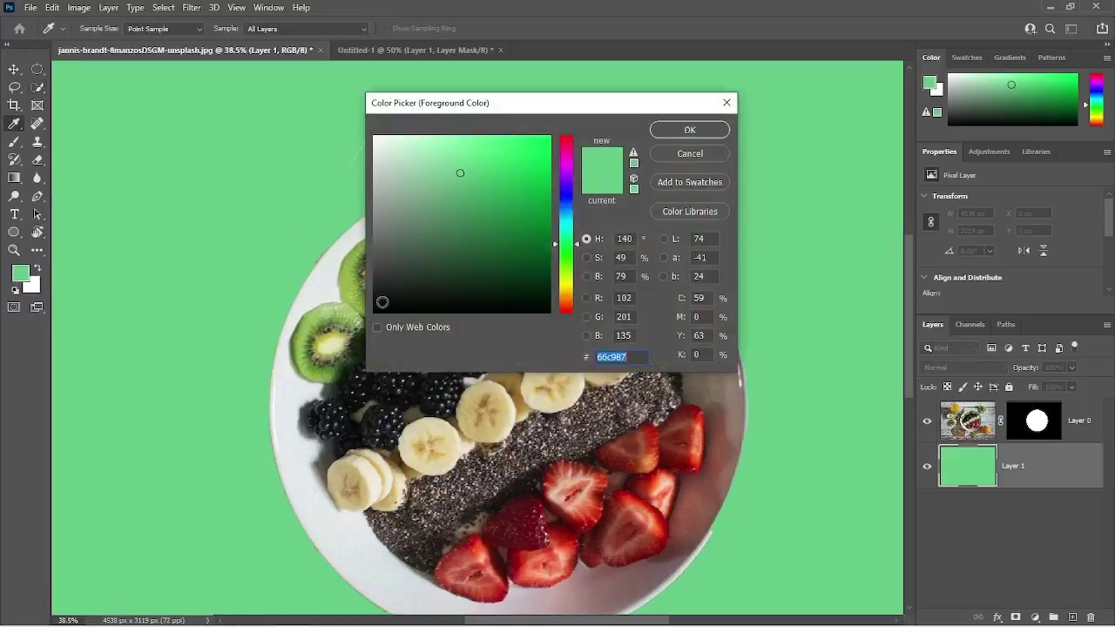
pyautogui.click(382, 309)
pyautogui.click(688, 129)
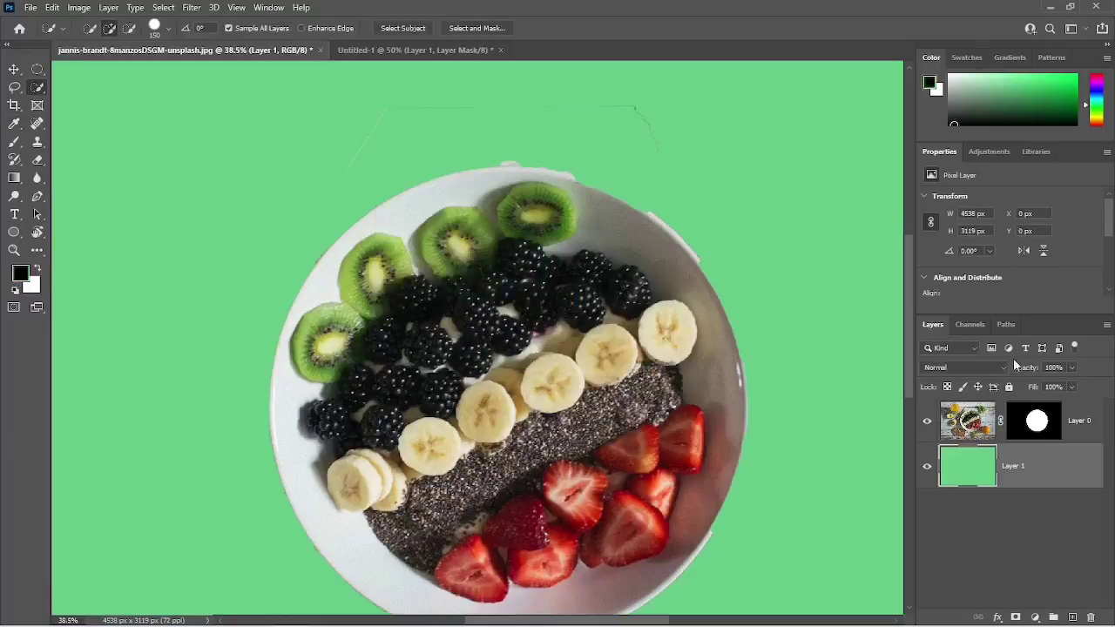
# Paint black on Layer 0's mask with a soft 200 px brush to hide the leftover fragments around the bowl's upper rim
pyautogui.click(1035, 420)
pyautogui.press('x')
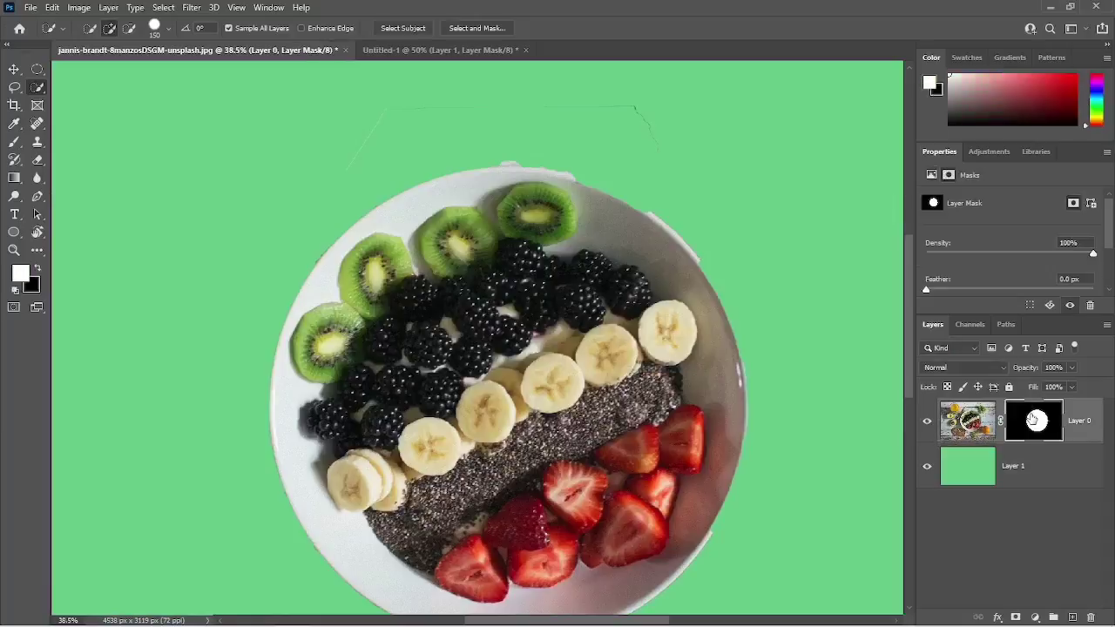
pyautogui.click(14, 142)
pyautogui.press('x')
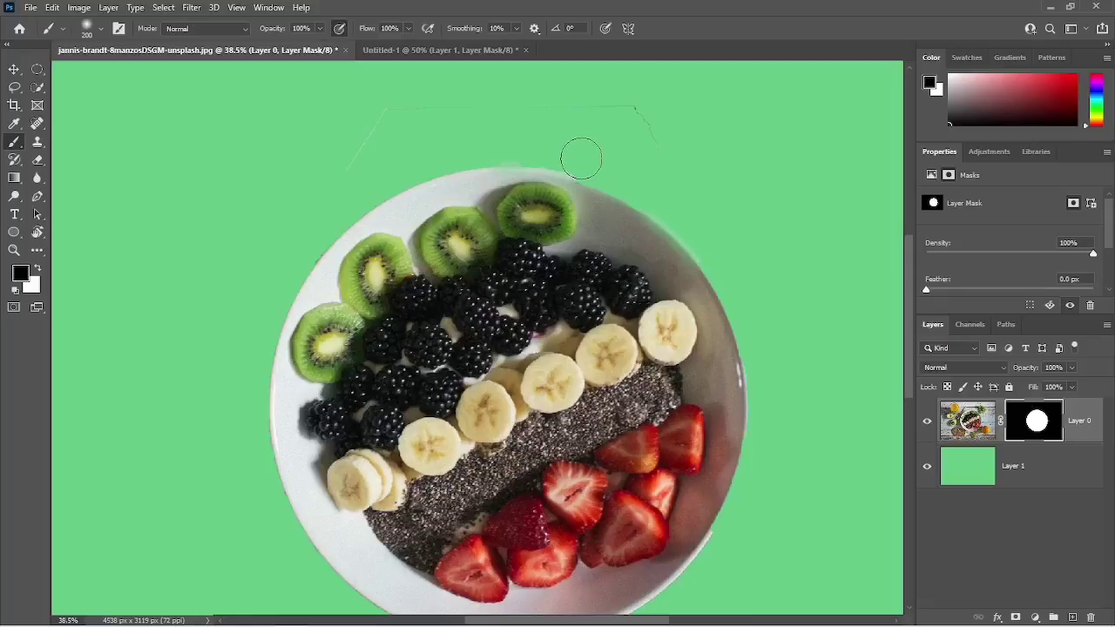
pyautogui.moveTo(581, 159)
pyautogui.mouseDown()
pyautogui.moveTo(655, 170)
pyautogui.moveTo(625, 109)
pyautogui.moveTo(416, 99)
pyautogui.moveTo(358, 104)
pyautogui.moveTo(273, 130)
pyautogui.mouseUp()
pyautogui.moveTo(692, 490); pyautogui.dragTo(671, 410)
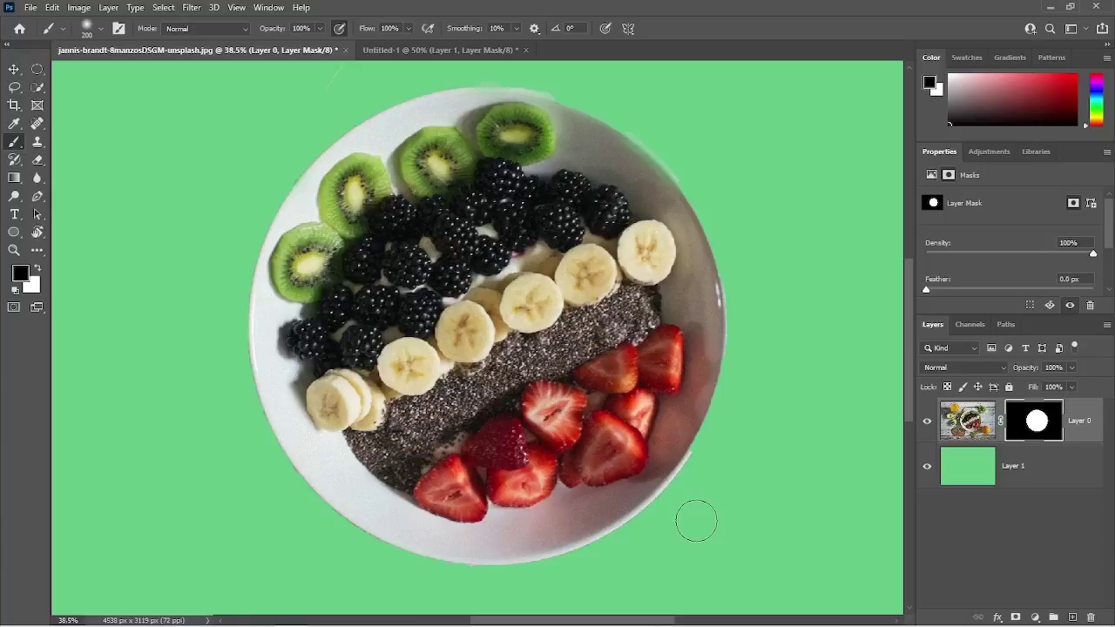
# Paint white on Layer 0's mask beside the bowl with a 600 px brush to reveal the table, and undo the strokes
pyautogui.press('x')
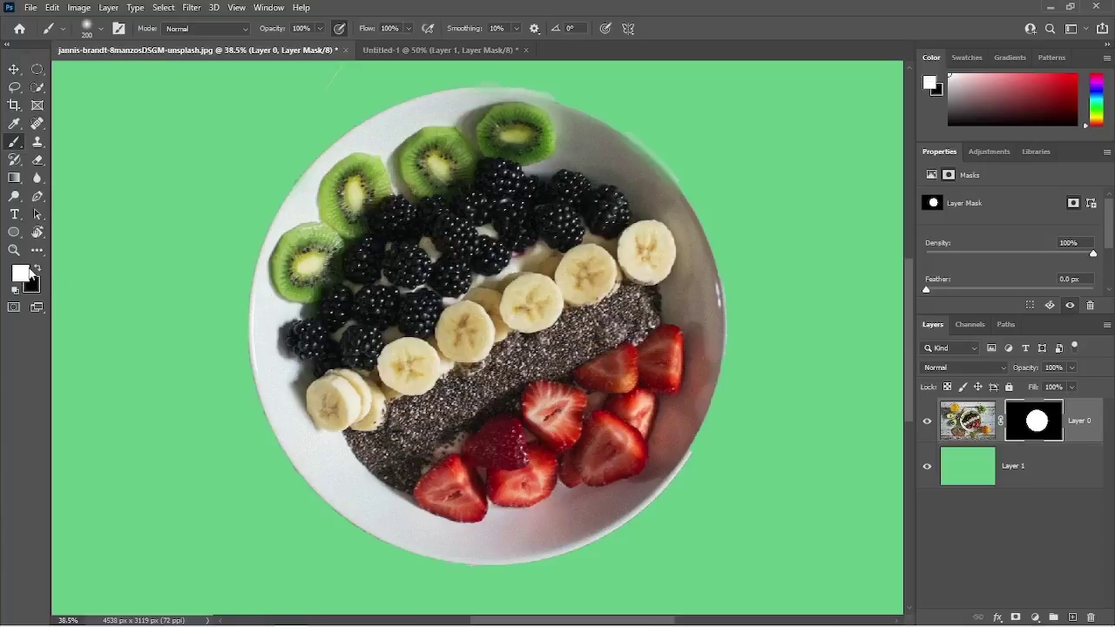
pyautogui.press(']')
pyautogui.press(']')
pyautogui.press(']')
pyautogui.press(']')
pyautogui.moveTo(129, 293)
pyautogui.mouseDown()
pyautogui.moveTo(166, 306)
pyautogui.moveTo(174, 200)
pyautogui.moveTo(113, 366)
pyautogui.moveTo(131, 462)
pyautogui.moveTo(105, 157)
pyautogui.moveTo(105, 514)
pyautogui.moveTo(148, 531)
pyautogui.moveTo(119, 295)
pyautogui.mouseUp()
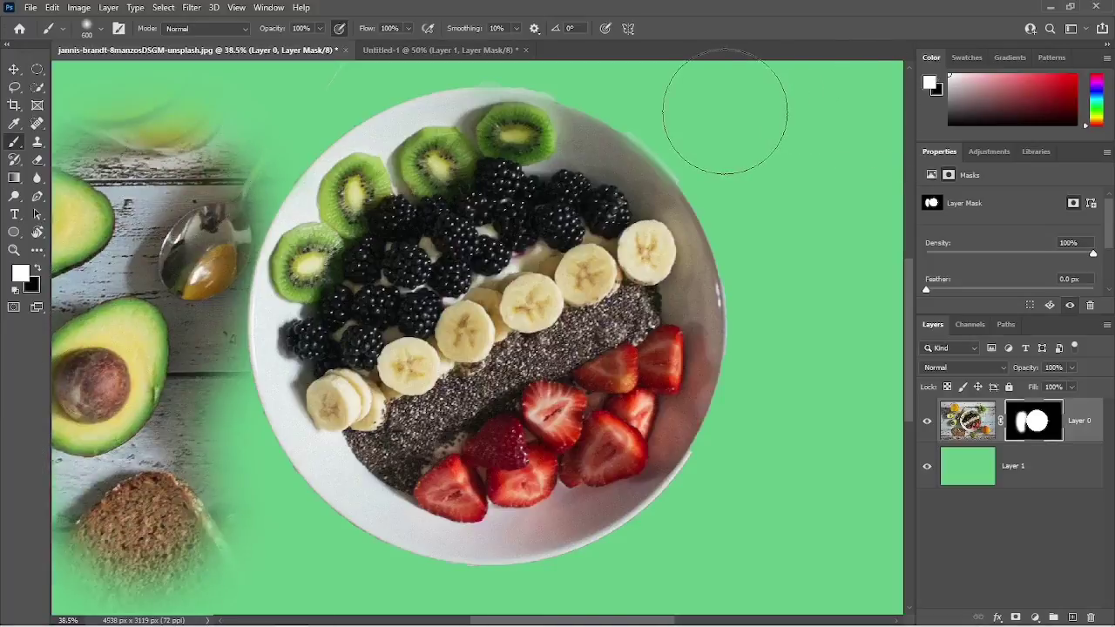
pyautogui.moveTo(726, 109)
pyautogui.mouseDown()
pyautogui.moveTo(775, 146)
pyautogui.moveTo(821, 285)
pyautogui.moveTo(849, 481)
pyautogui.moveTo(848, 552)
pyautogui.moveTo(751, 580)
pyautogui.moveTo(775, 391)
pyautogui.mouseUp()
pyautogui.hotkey('ctrl', 'z')
pyautogui.hotkey('ctrl', 'z')
pyautogui.hotkey('ctrl', 'z')
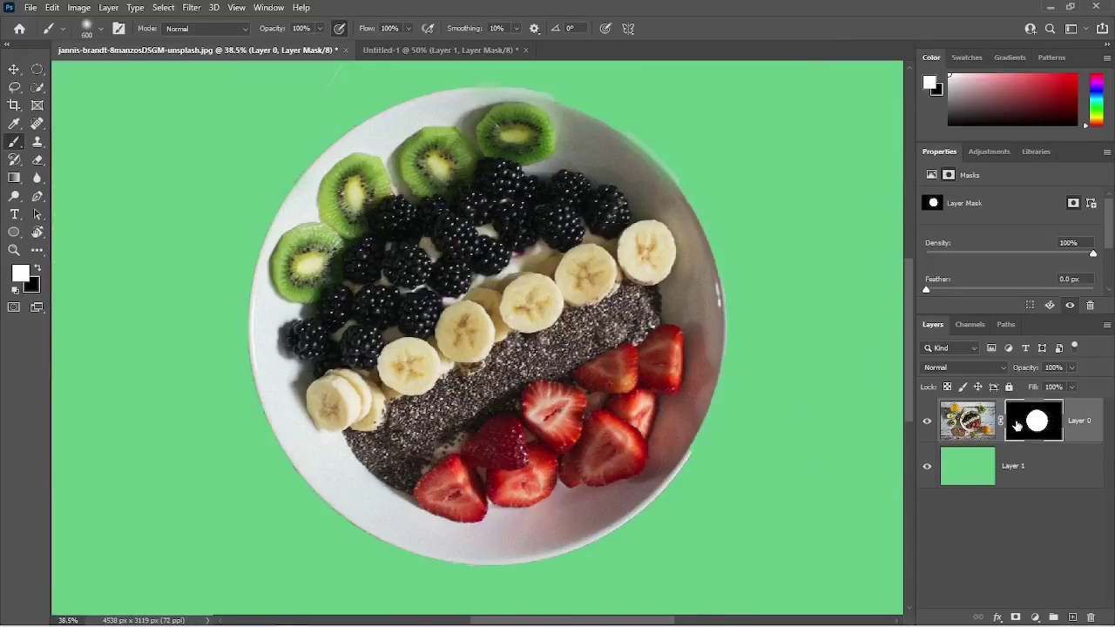
# Move Layer 0 together with its linked mask to about X 130 px, Y 39 px
pyautogui.press('v')
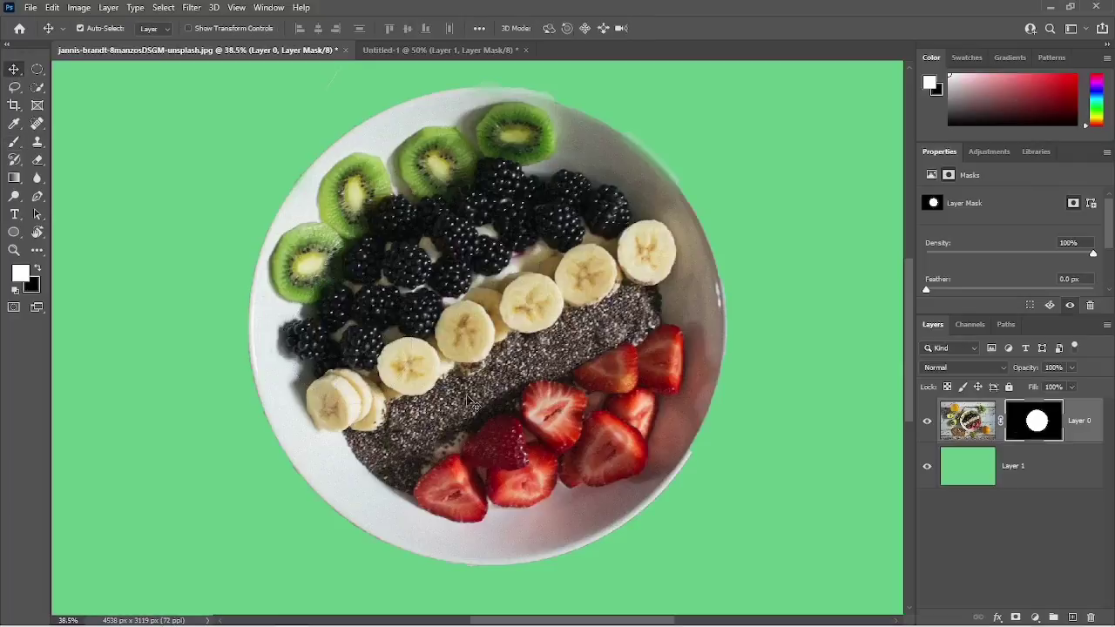
pyautogui.moveTo(471, 402)
pyautogui.mouseDown()
pyautogui.moveTo(455, 364)
pyautogui.moveTo(462, 409)
pyautogui.moveTo(544, 388)
pyautogui.moveTo(527, 417)
pyautogui.mouseUp()
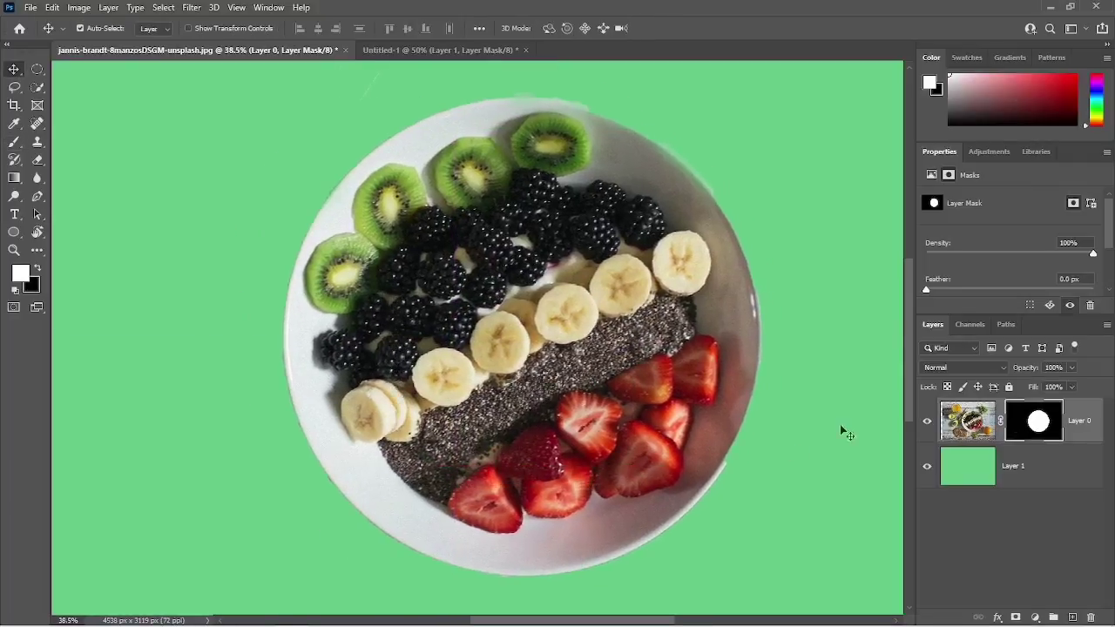
# Unlink Layer 0's image from its mask, and move only the image to X -1208 px, Y -457 px before undoing the moves
pyautogui.click(1000, 422)
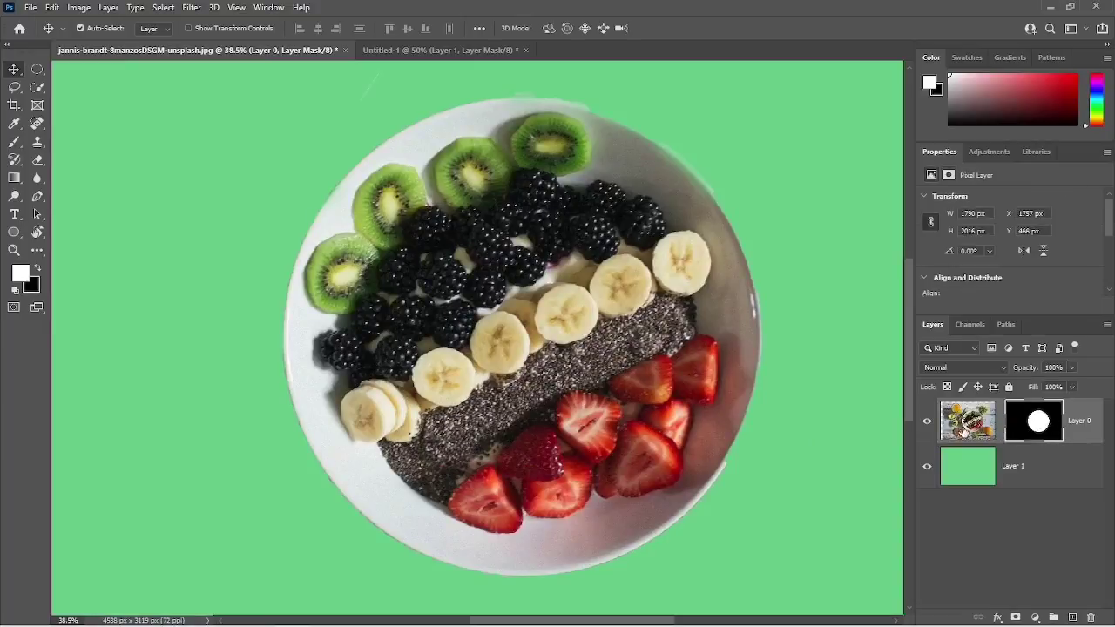
pyautogui.click(963, 427)
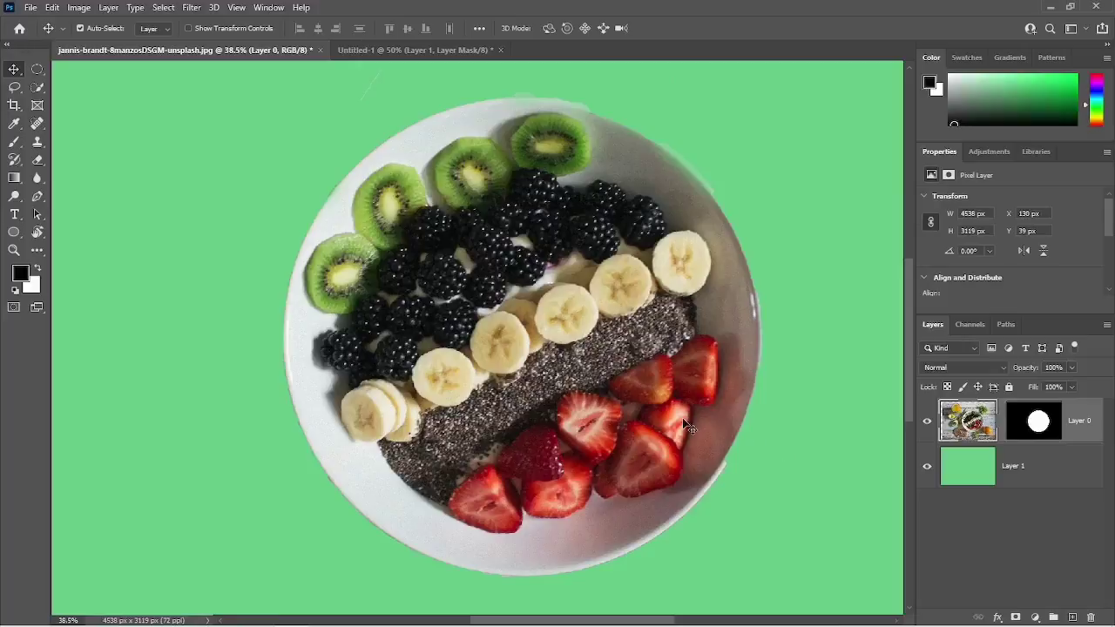
pyautogui.moveTo(691, 429); pyautogui.dragTo(367, 411)
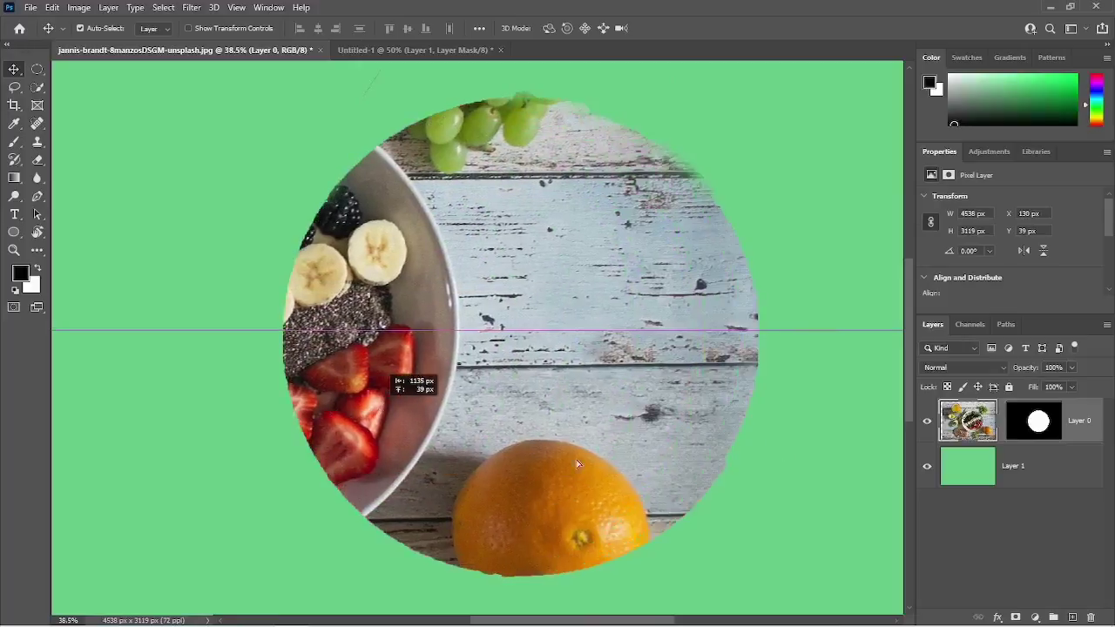
pyautogui.moveTo(641, 410); pyautogui.dragTo(597, 313)
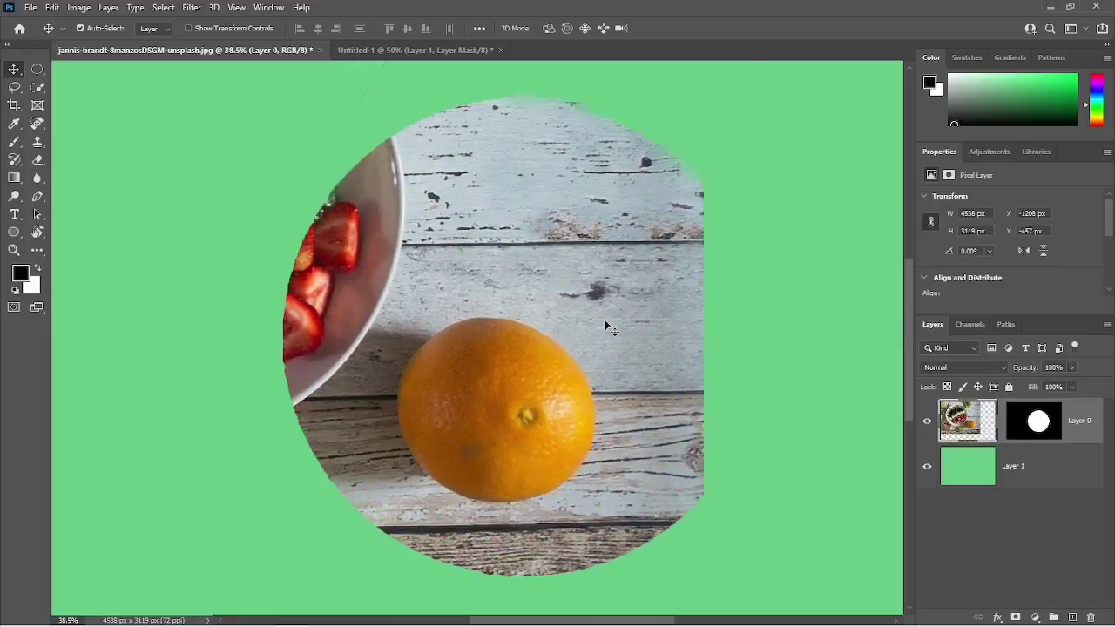
pyautogui.hotkey('ctrl', 'z')
pyautogui.hotkey('ctrl', 'z')
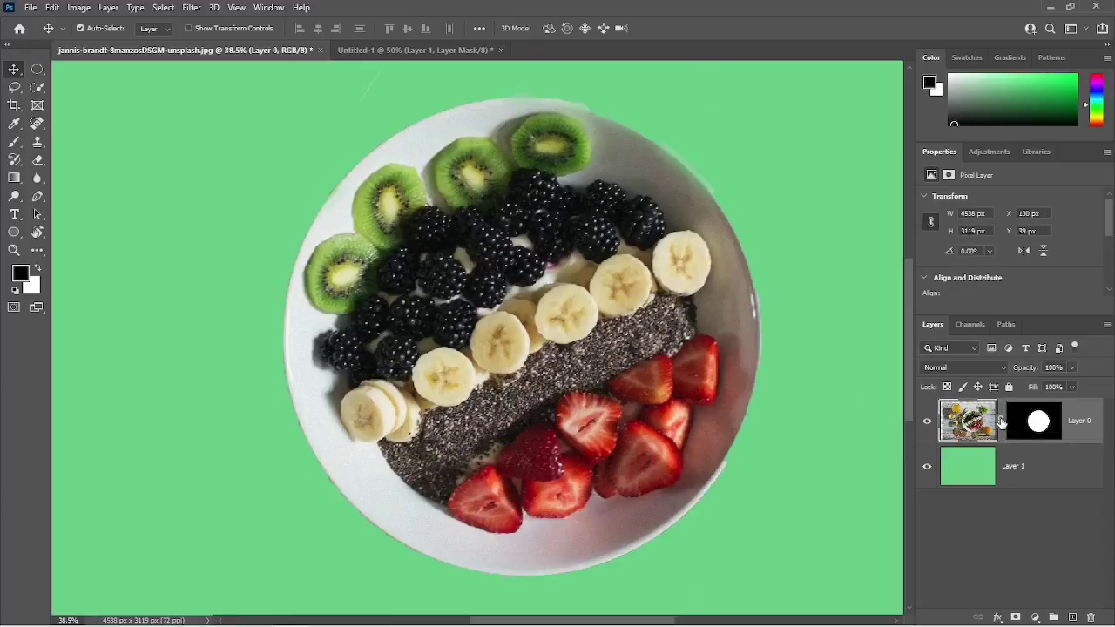
# Try to move Layer 0's unlinked mask slightly across the stationary bowl image
pyautogui.click(1040, 425)
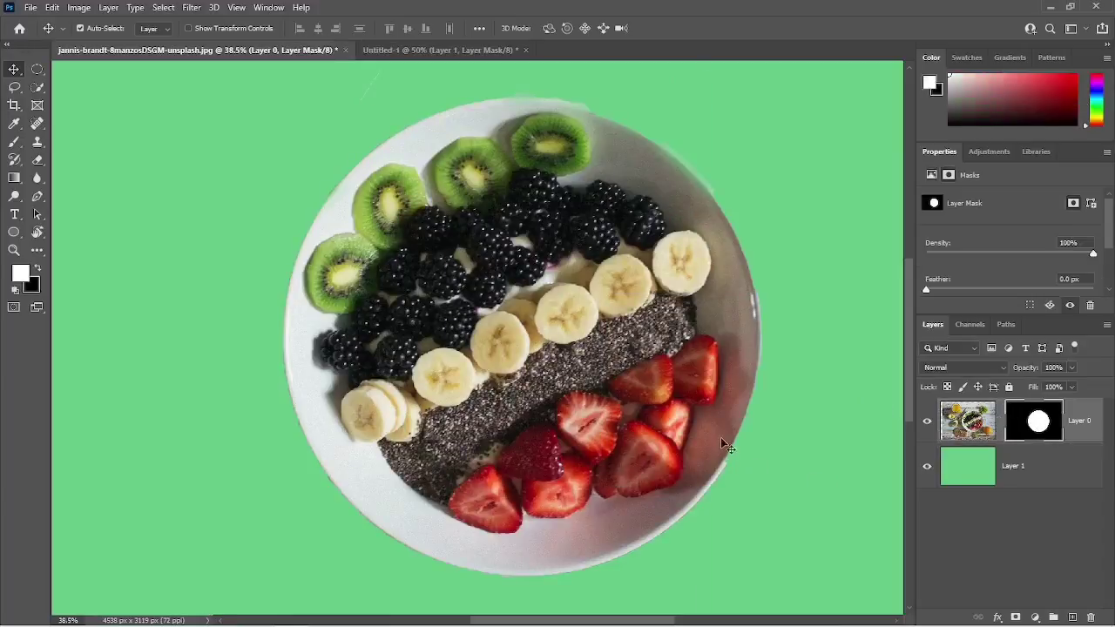
pyautogui.moveTo(725, 441)
pyautogui.mouseDown()
pyautogui.moveTo(510, 420)
pyautogui.moveTo(530, 368)
pyautogui.moveTo(695, 372)
pyautogui.moveTo(737, 442)
pyautogui.mouseUp()
pyautogui.hotkey('ctrl', '0')
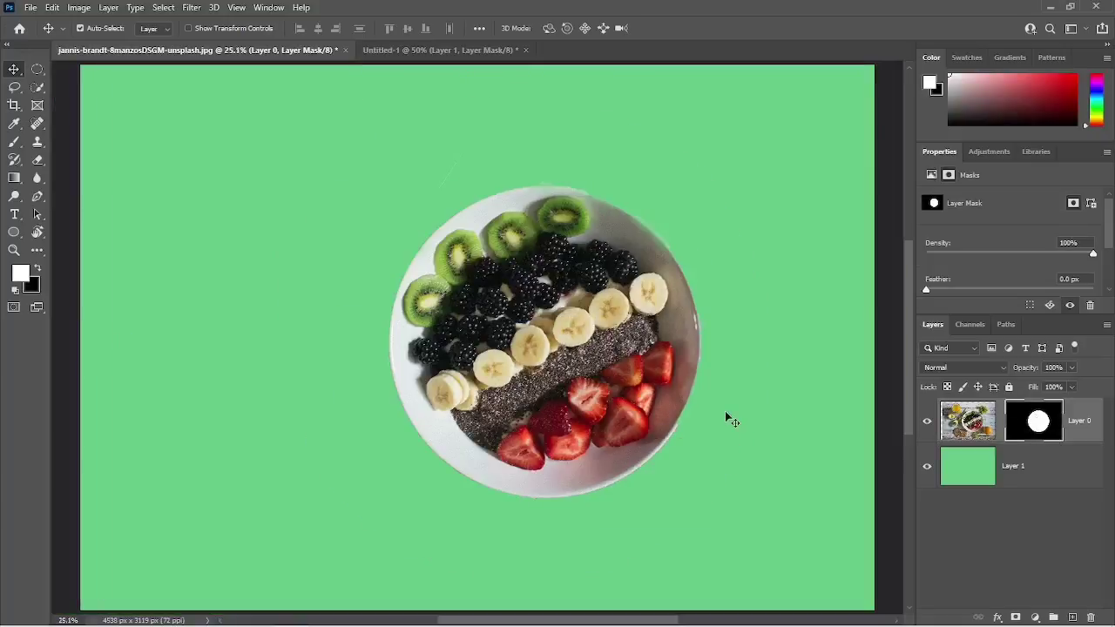
# Display Layer 0's mask by itself, paint black over its upper edge with the 600 px brush, and undo the painting
pyautogui.keyDown('alt'); pyautogui.click(1038, 423); pyautogui.keyUp('alt')
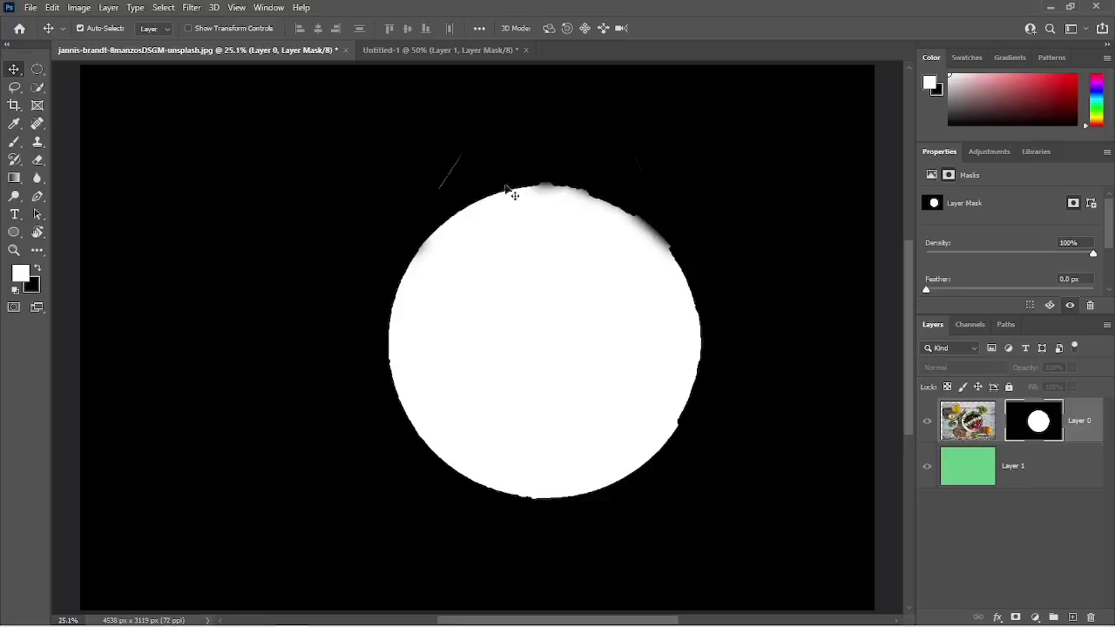
pyautogui.click(15, 144)
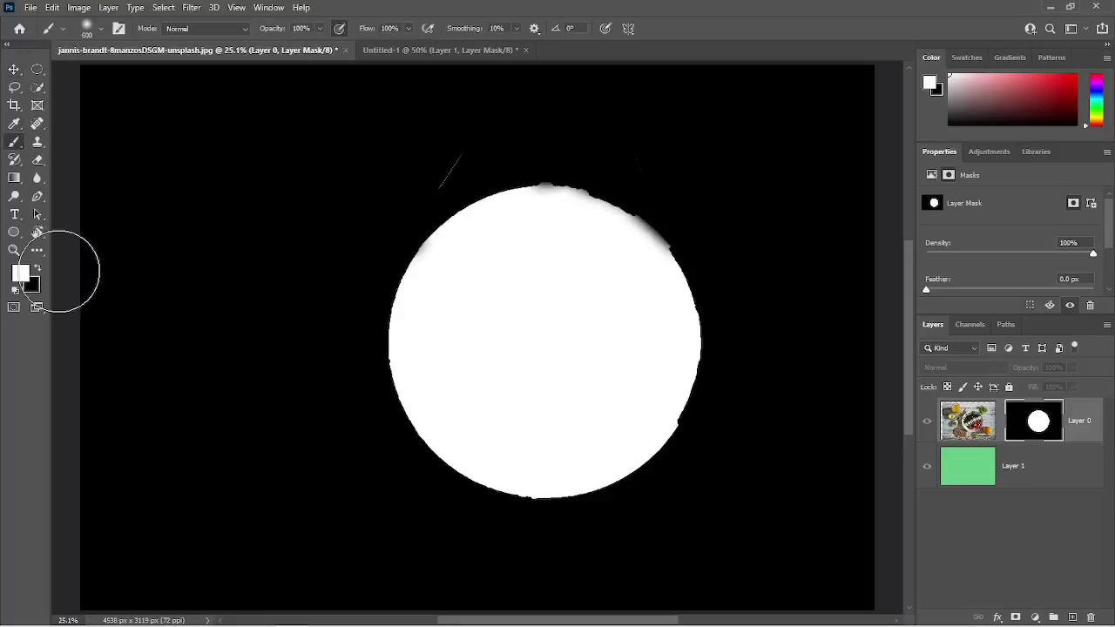
pyautogui.press('x')
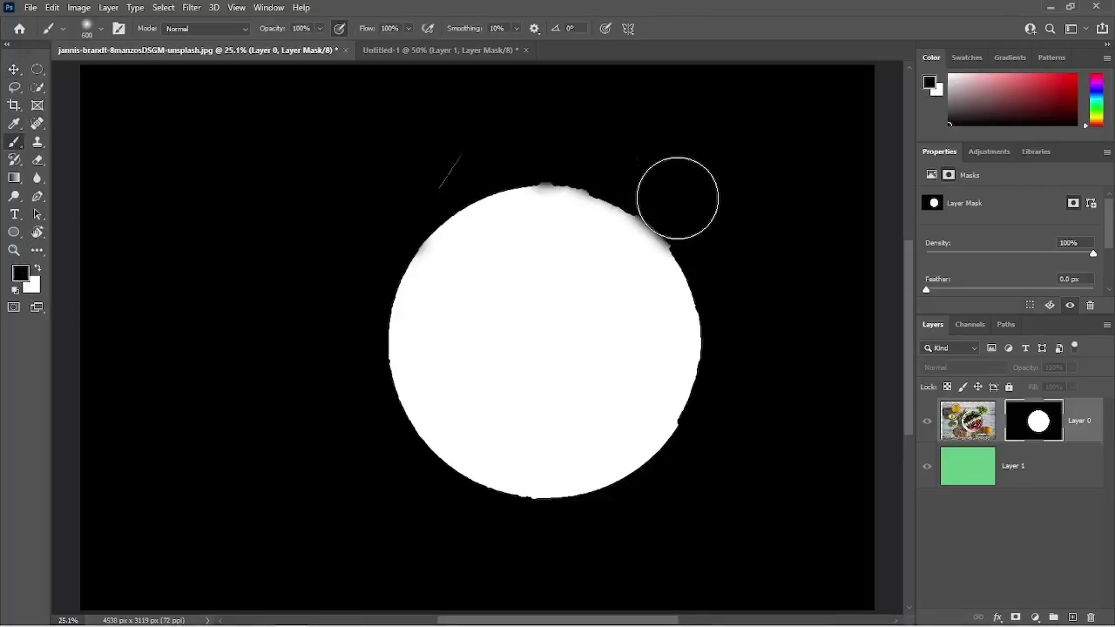
pyautogui.moveTo(632, 171)
pyautogui.mouseDown()
pyautogui.moveTo(490, 267)
pyautogui.moveTo(549, 190)
pyautogui.moveTo(429, 254)
pyautogui.moveTo(500, 200)
pyautogui.mouseUp()
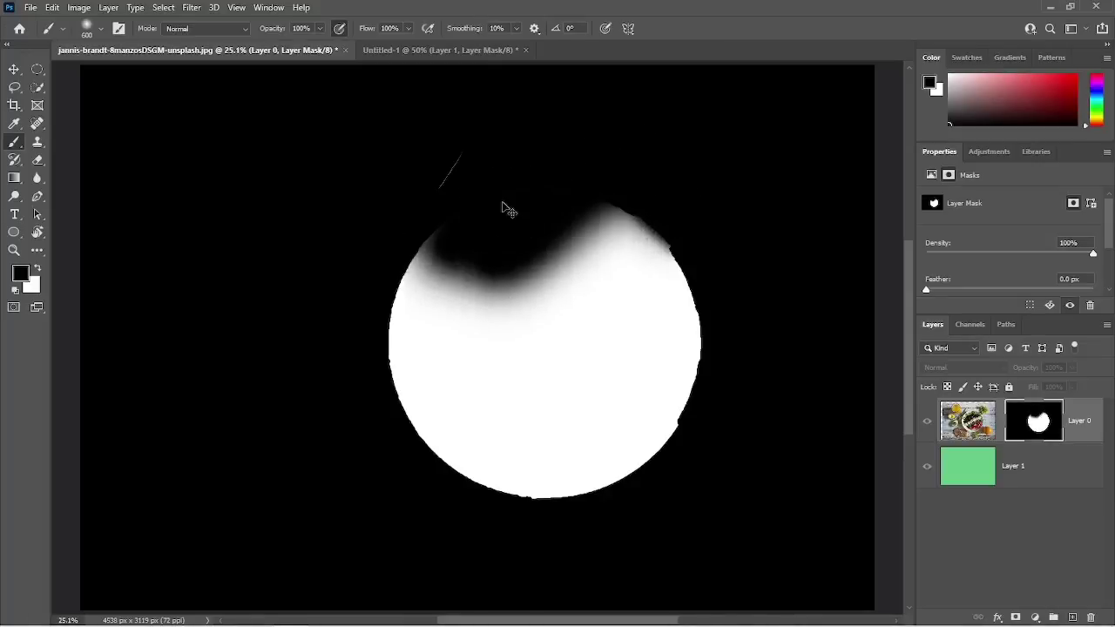
pyautogui.hotkey('ctrl', 'z')
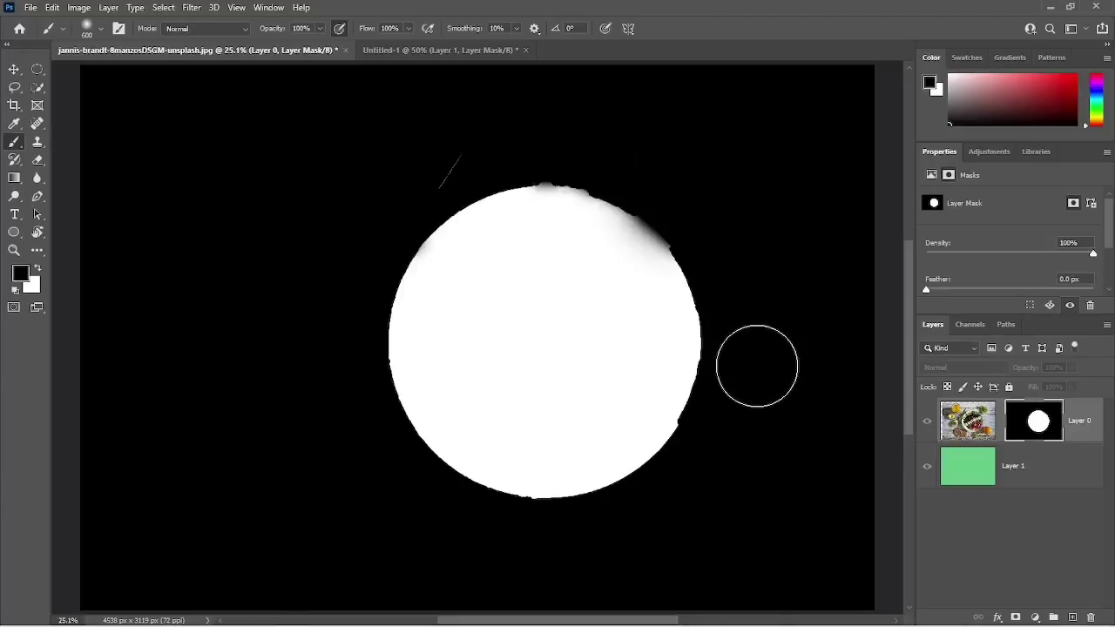
pyautogui.keyDown('alt'); pyautogui.click(1045, 423); pyautogui.keyUp('alt')
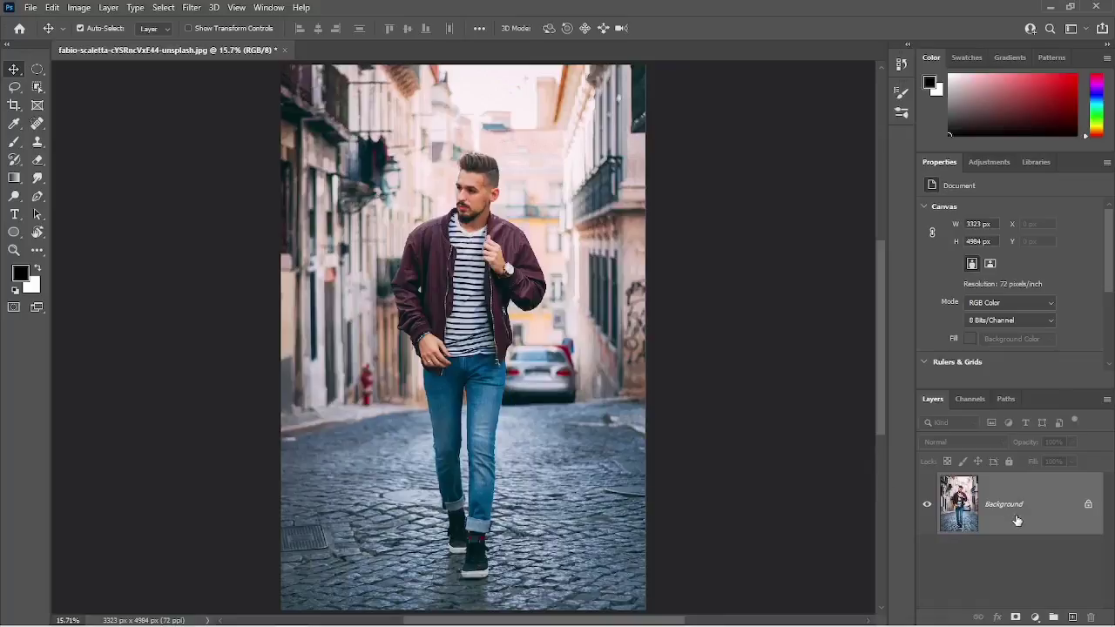
# Unlock the street photo's Background layer, add a white layer mask to it, and undo the mask
pyautogui.click(1089, 506)
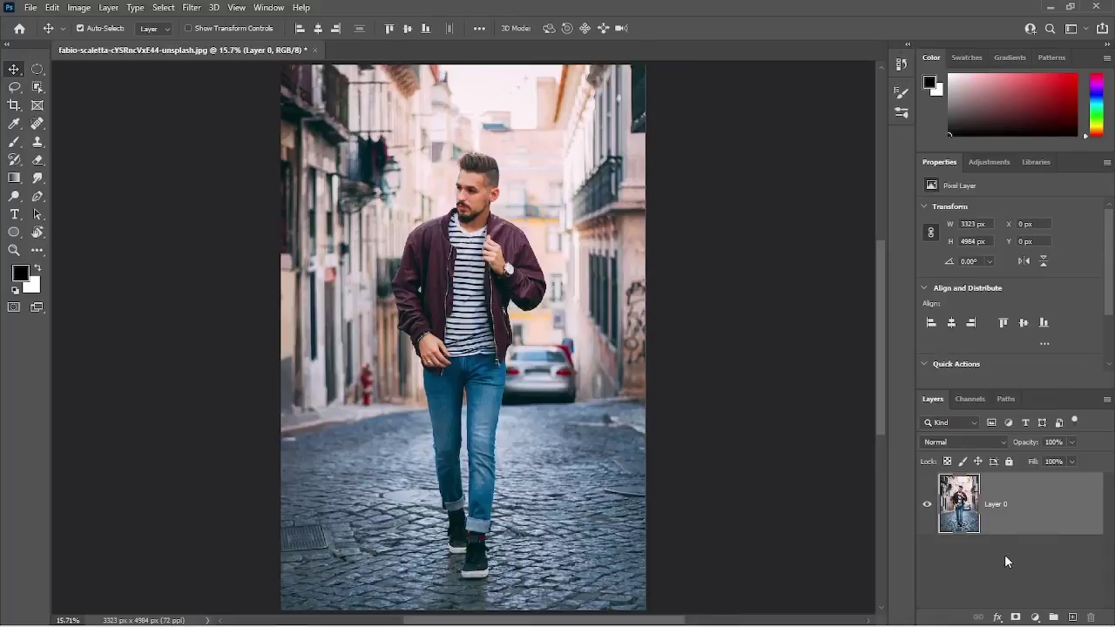
pyautogui.click(1015, 618)
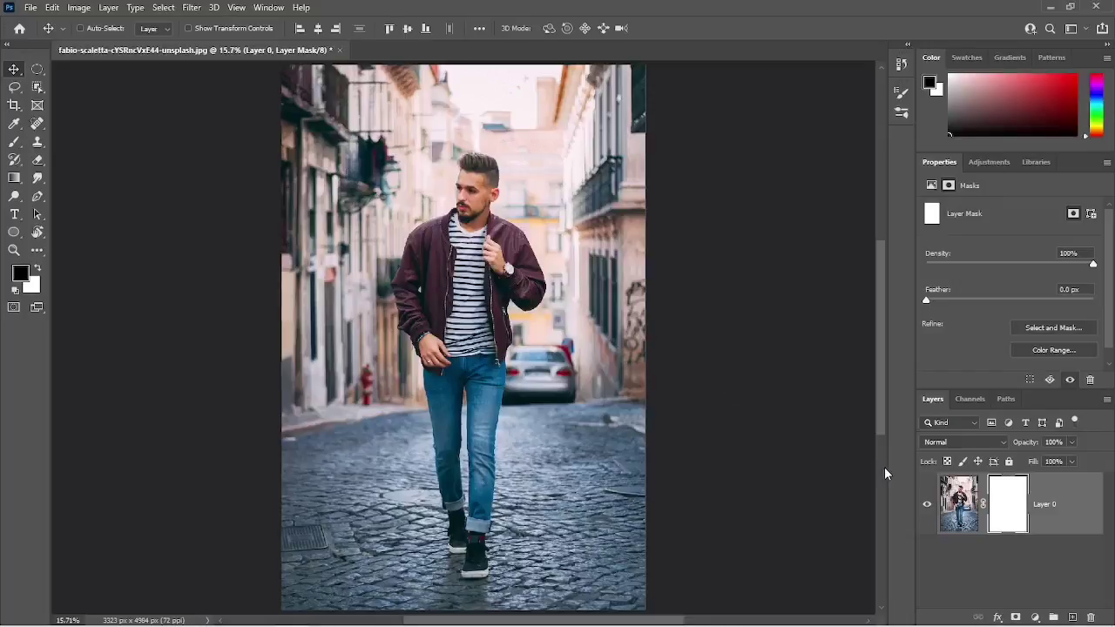
pyautogui.hotkey('ctrl', 'z')
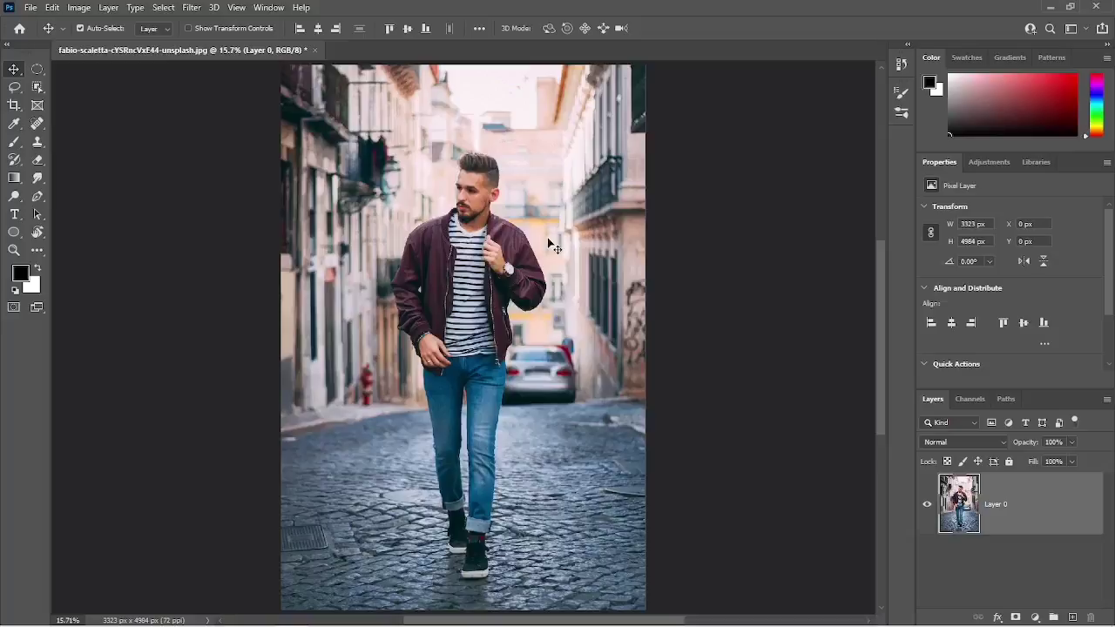
# Add a black hide-all mask to Layer 0 and delete it, doing this twice
pyautogui.keyDown('alt'); pyautogui.click(1016, 617); pyautogui.keyUp('alt')
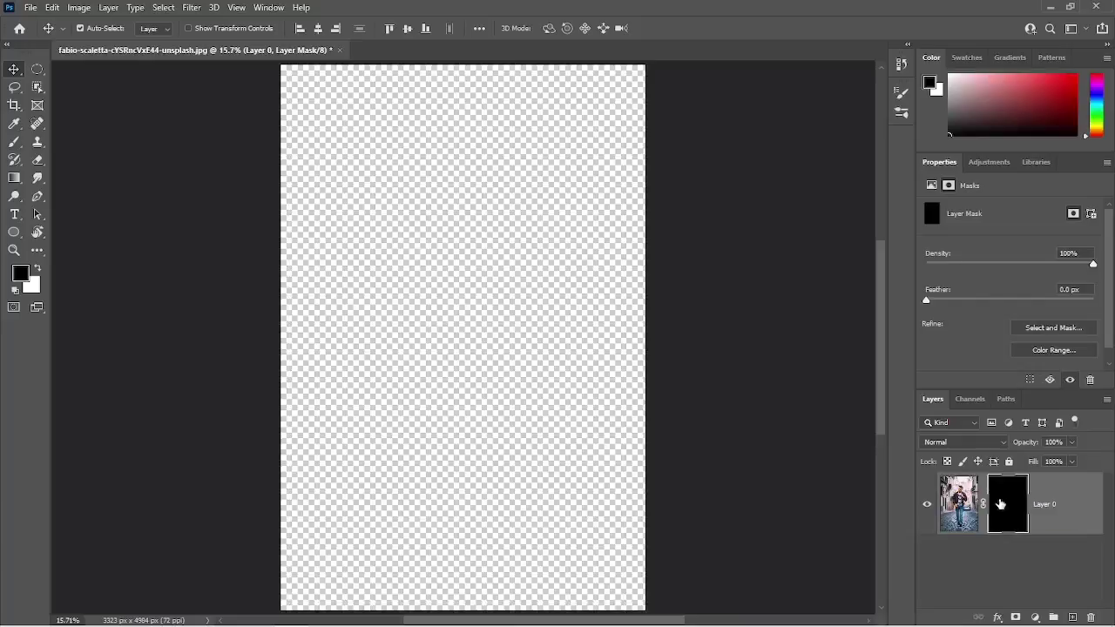
pyautogui.press('Delete')
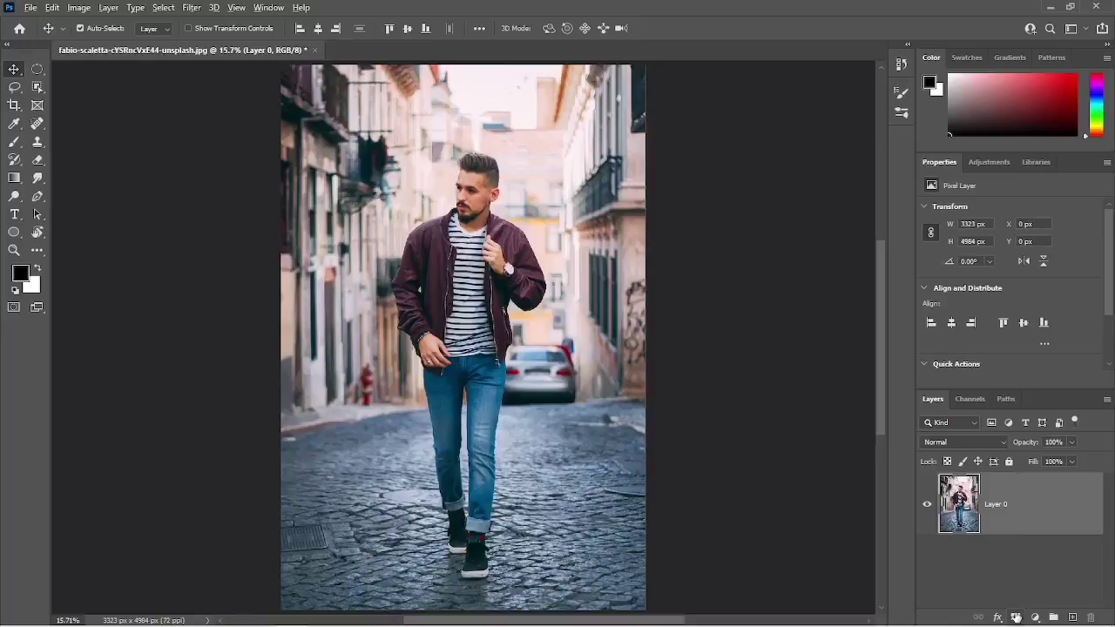
pyautogui.keyDown('alt'); pyautogui.click(1016, 617); pyautogui.keyUp('alt')
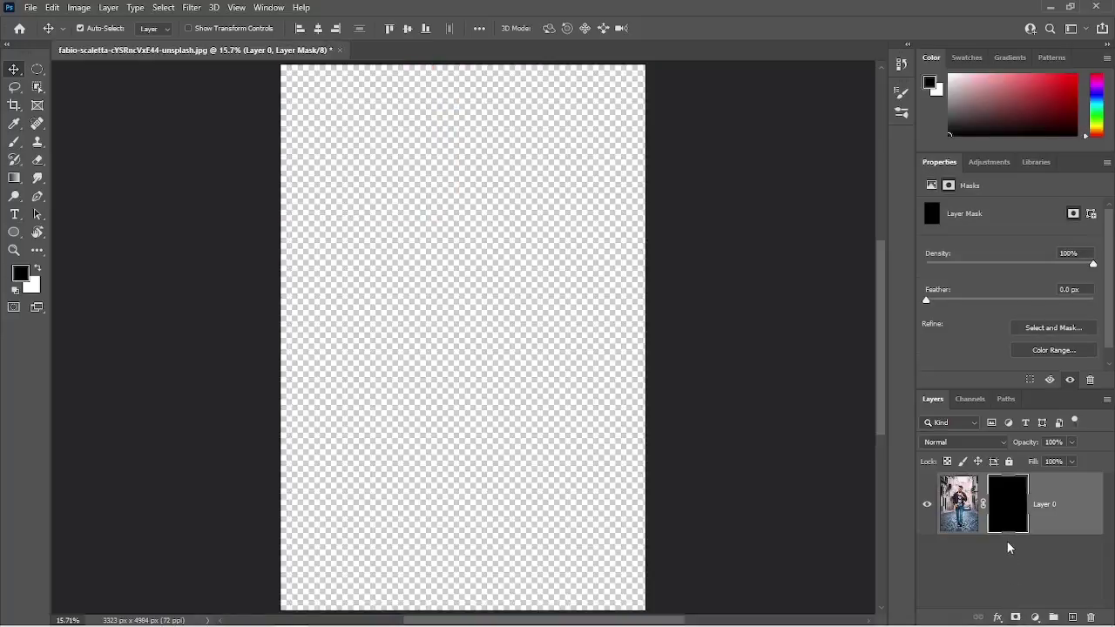
pyautogui.press('Delete')
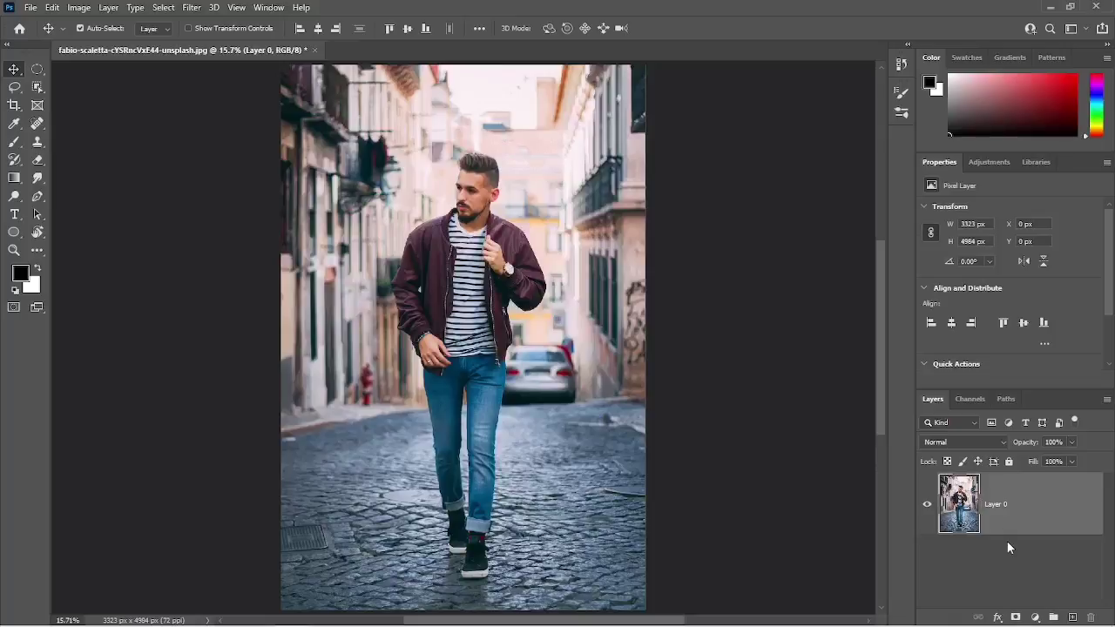
# Add a white layer mask to Layer 0, and select the man in the image with the Object Selection tool's Select Subject
pyautogui.click(1014, 620)
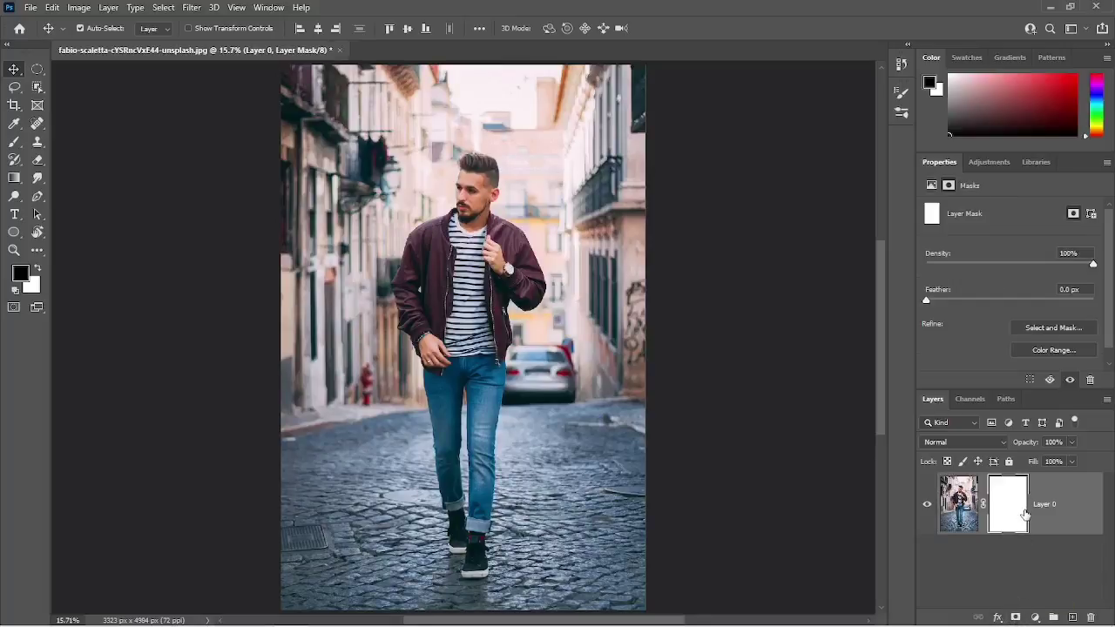
pyautogui.click(959, 519)
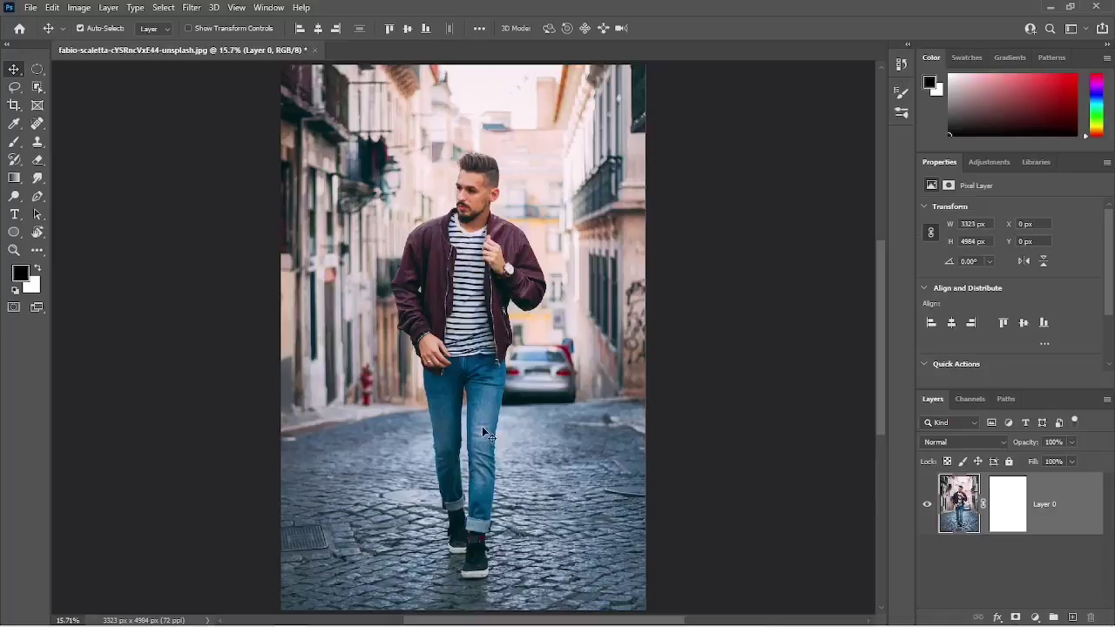
pyautogui.click(37, 89)
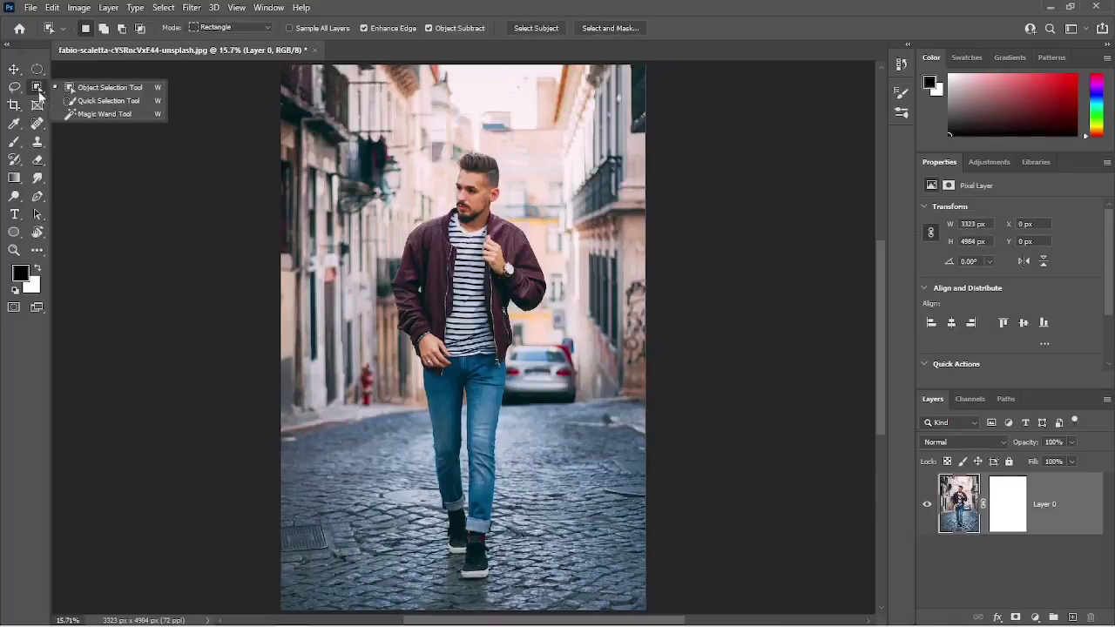
pyautogui.click(39, 94)
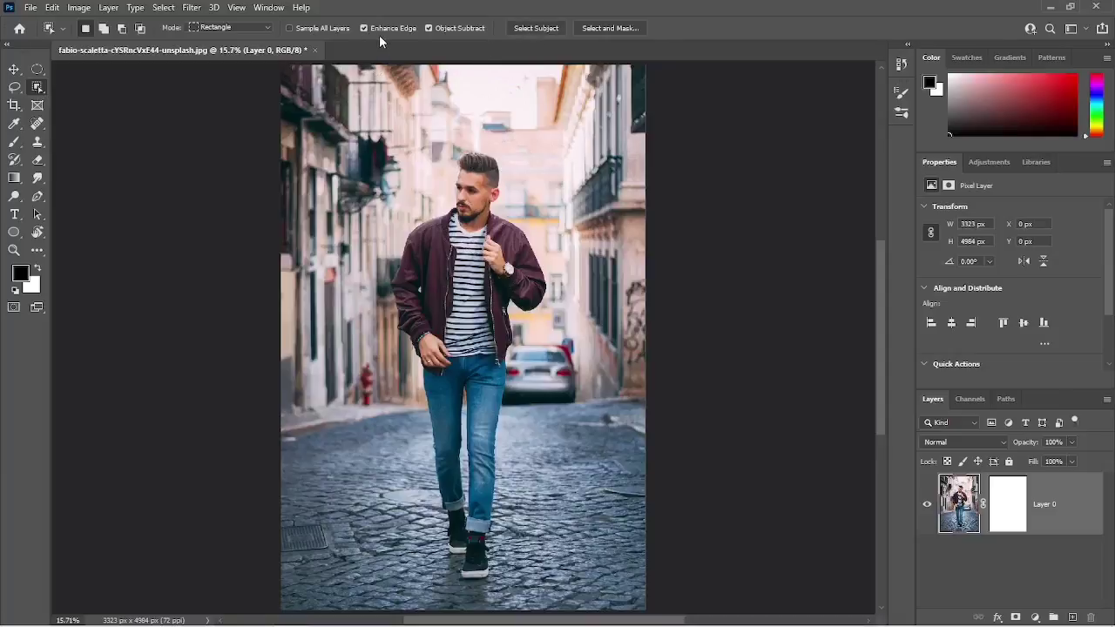
pyautogui.click(519, 30)
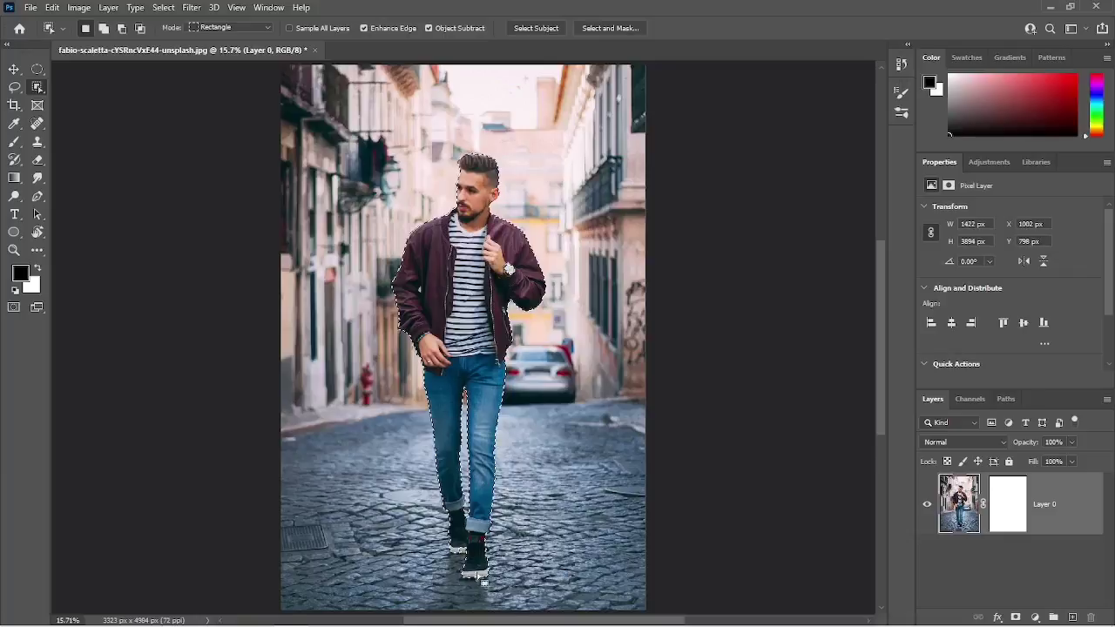
# Add the missing part of the rear shoe's sole to the man's selection with the Object Selection tool
pyautogui.scroll(5, 487, 575)
pyautogui.scroll(5, 508, 560)
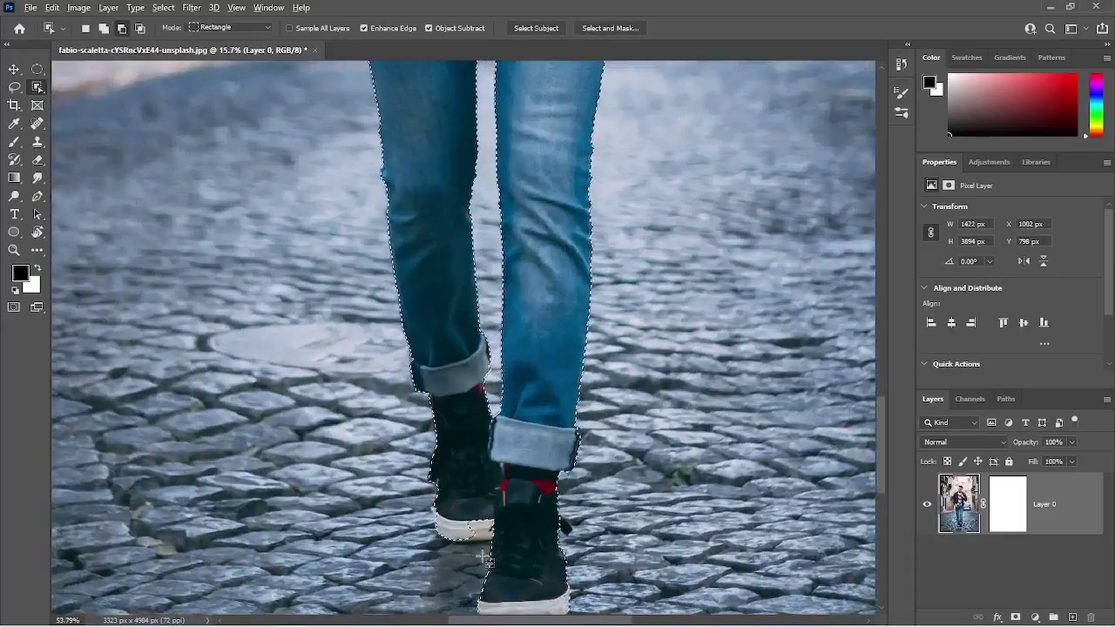
pyautogui.scroll(1, 484, 557)
pyautogui.moveTo(518, 482); pyautogui.dragTo(520, 560)
pyautogui.moveTo(521, 485); pyautogui.dragTo(520, 389)
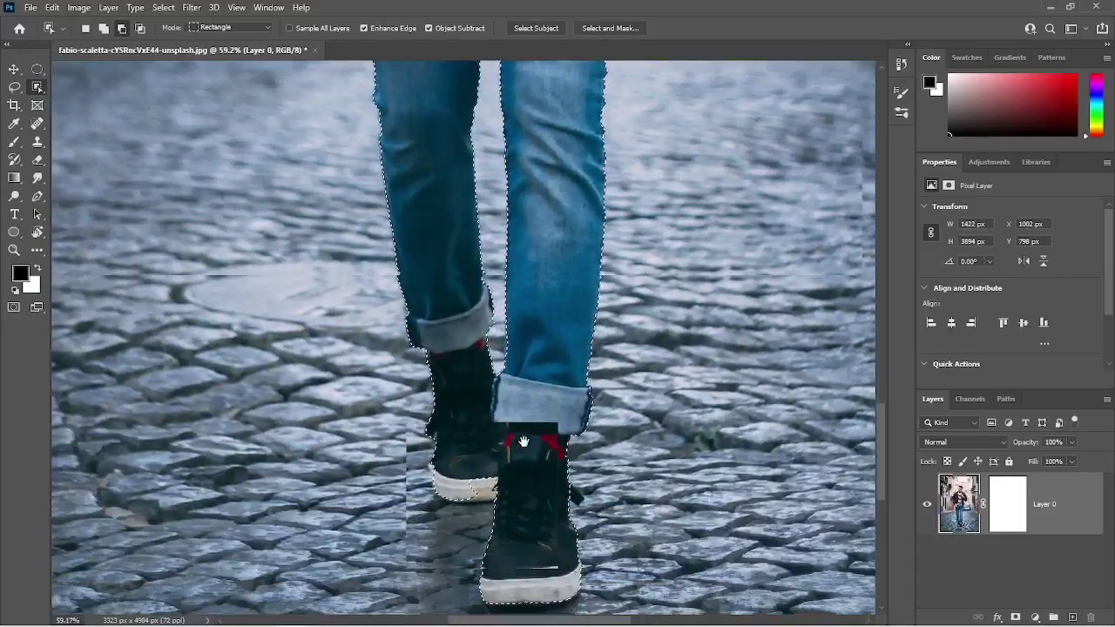
pyautogui.scroll(5, 471, 479)
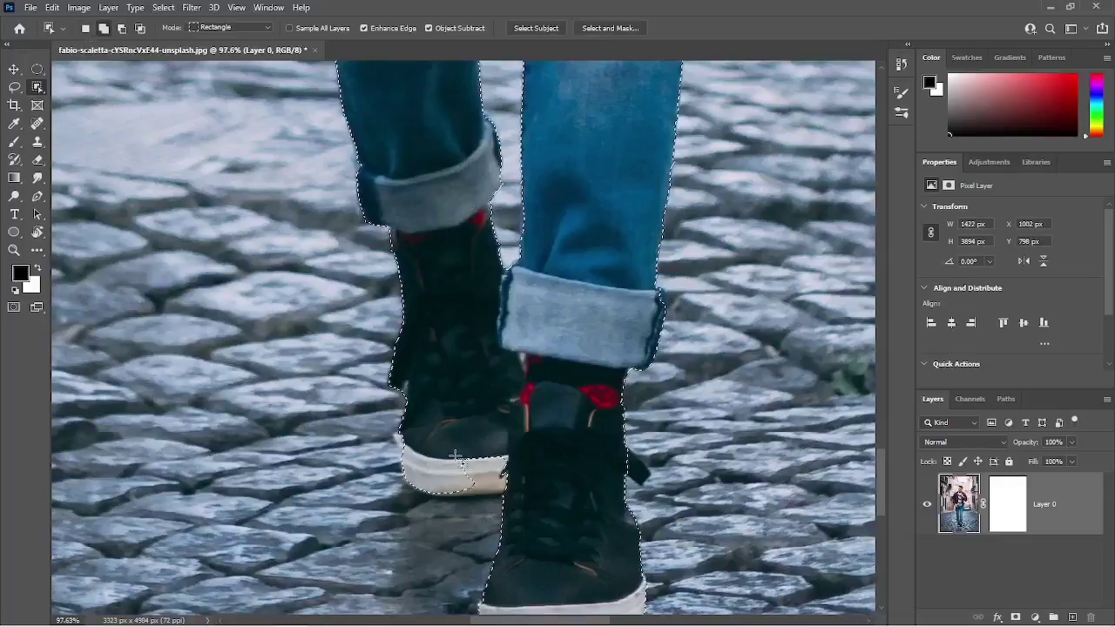
pyautogui.moveTo(455, 456); pyautogui.dragTo(514, 501)
pyautogui.moveTo(456, 451); pyautogui.dragTo(609, 474)
pyautogui.moveTo(460, 461); pyautogui.dragTo(477, 484)
pyautogui.hotkey('ctrl', '0')
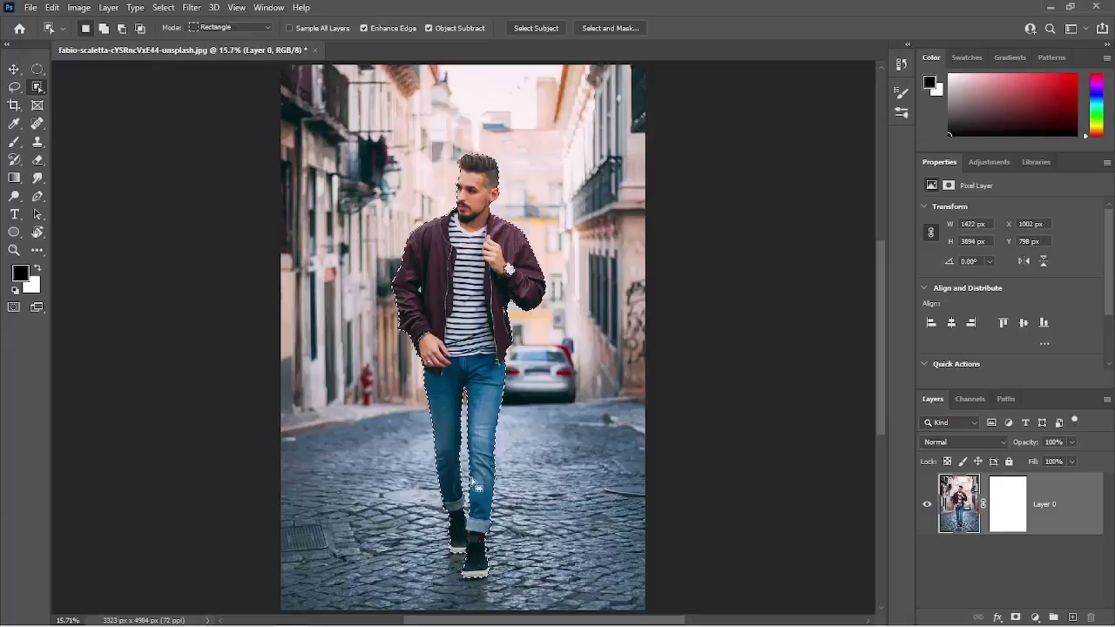
# Fill the man's selection on Layer 0's mask with black and back with white, twice, and reselect the layer image
pyautogui.click(1012, 507)
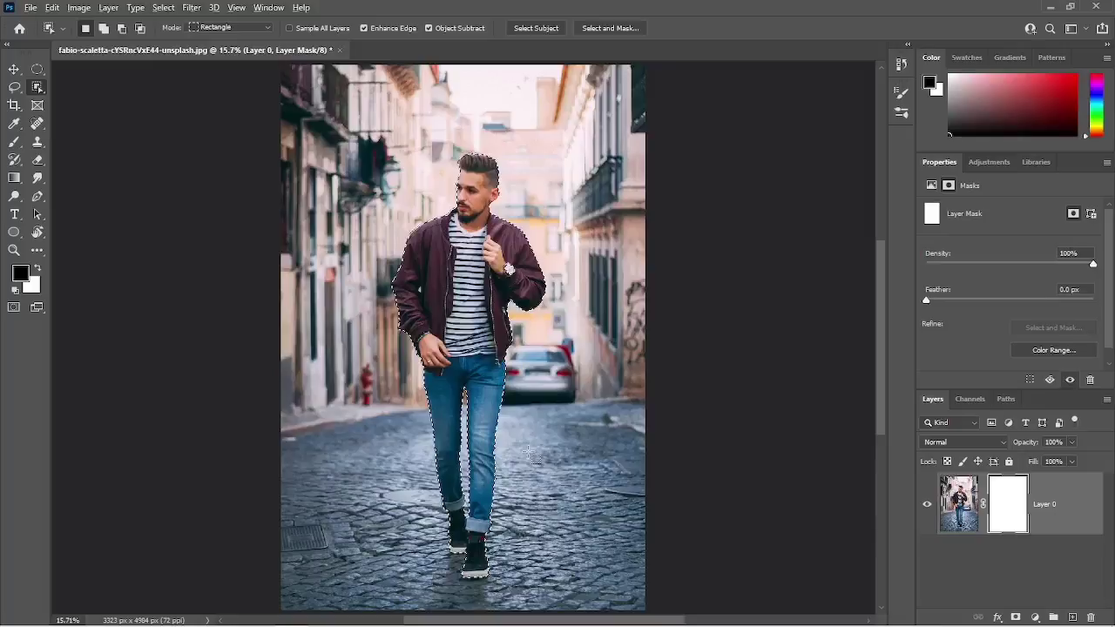
pyautogui.hotkey('alt', 'BackSpace')
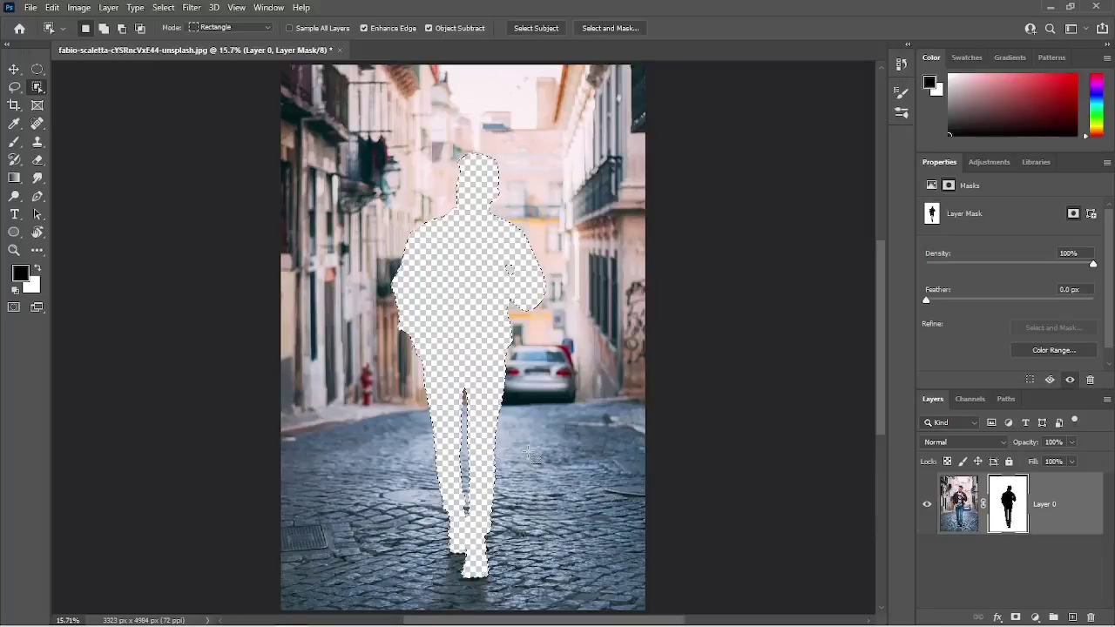
pyautogui.hotkey('ctrl', 'BackSpace')
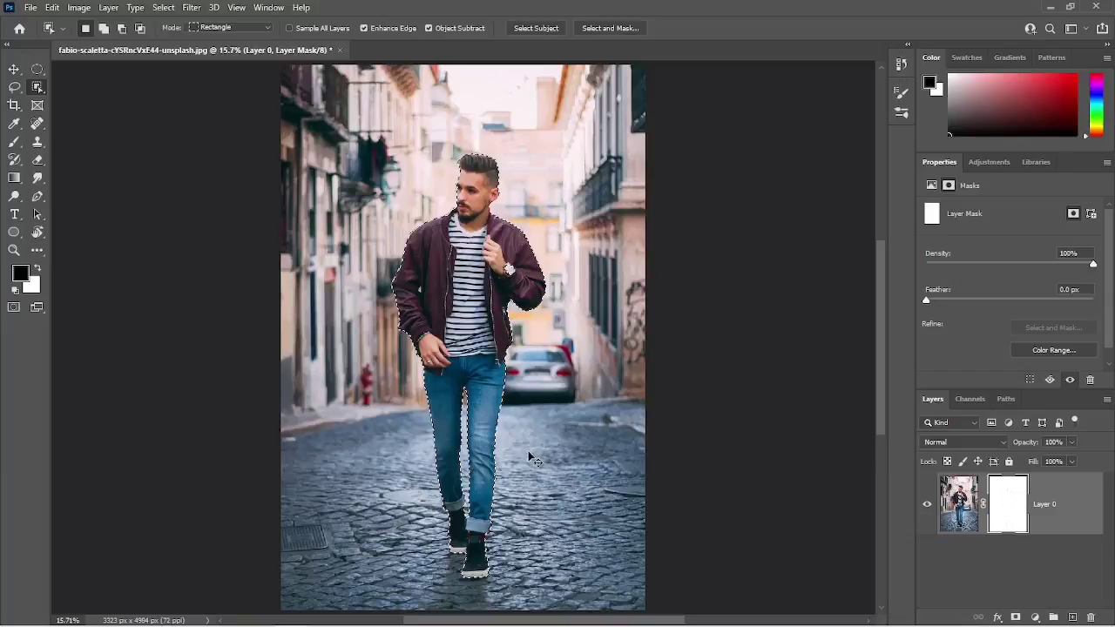
pyautogui.hotkey('alt', 'BackSpace')
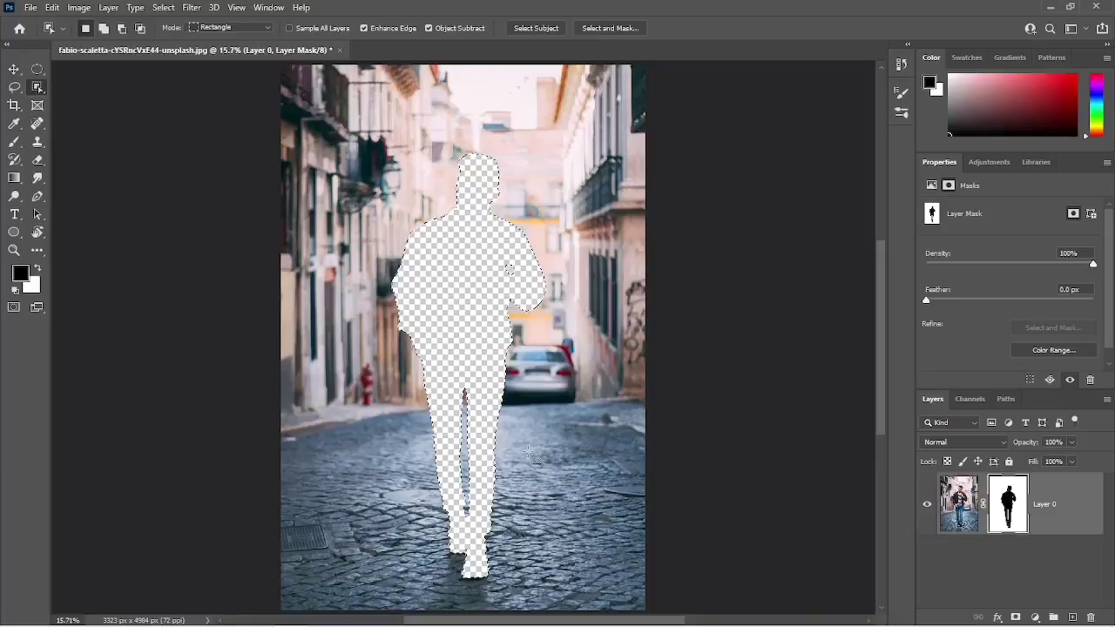
pyautogui.hotkey('ctrl', 'BackSpace')
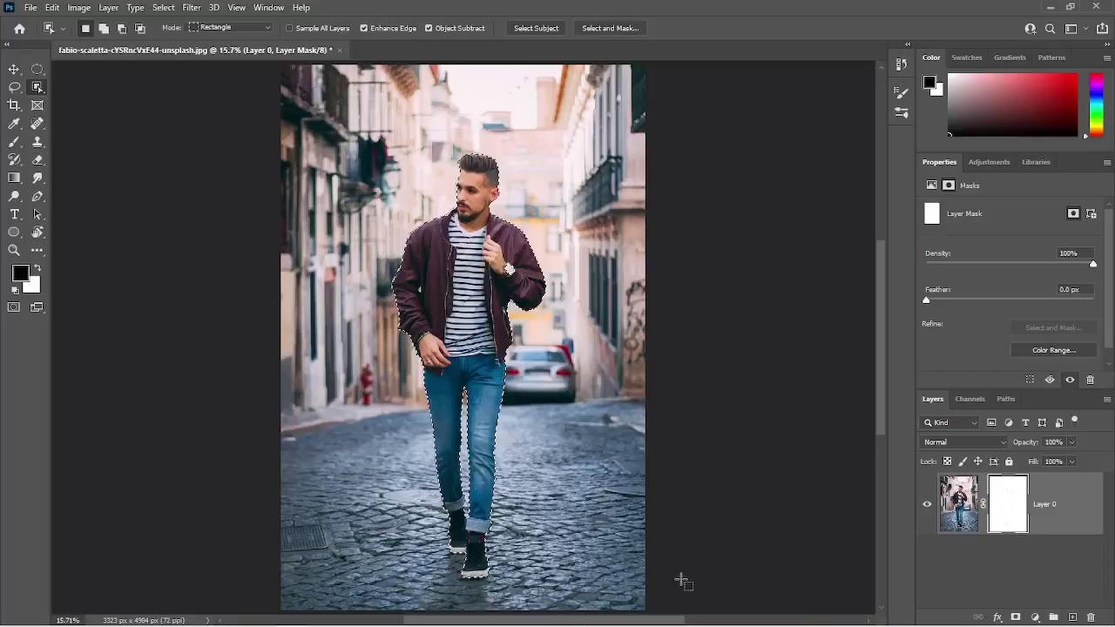
pyautogui.click(946, 518)
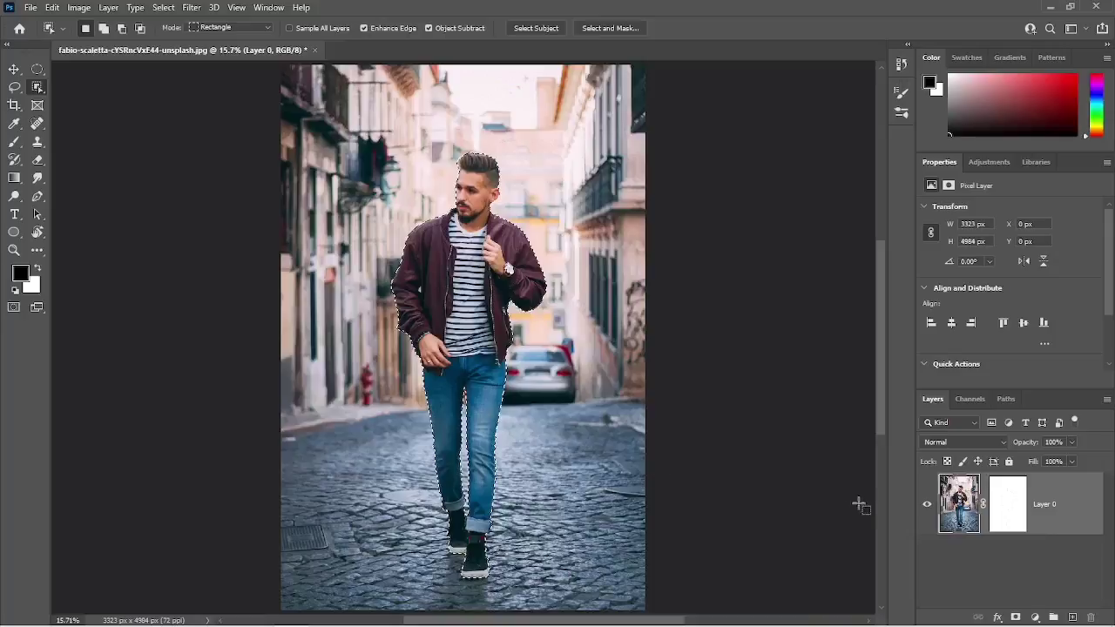
# On Layer 0's mask, fill the background around the man with black and back with white using the inverted selection, and deselect
pyautogui.click(1000, 521)
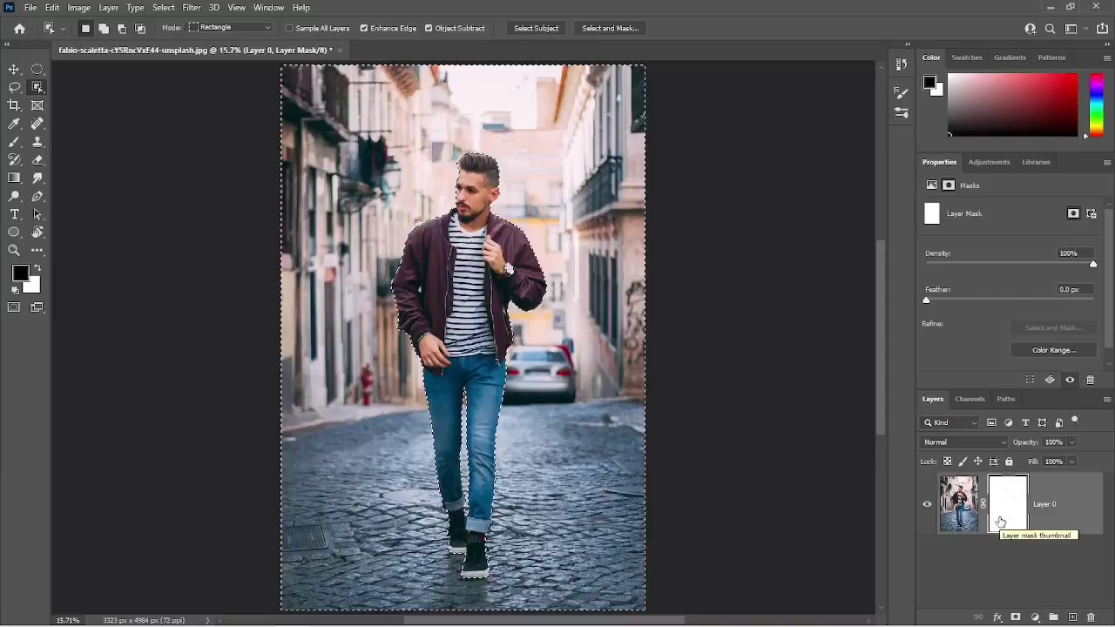
pyautogui.hotkey('alt', 'BackSpace')
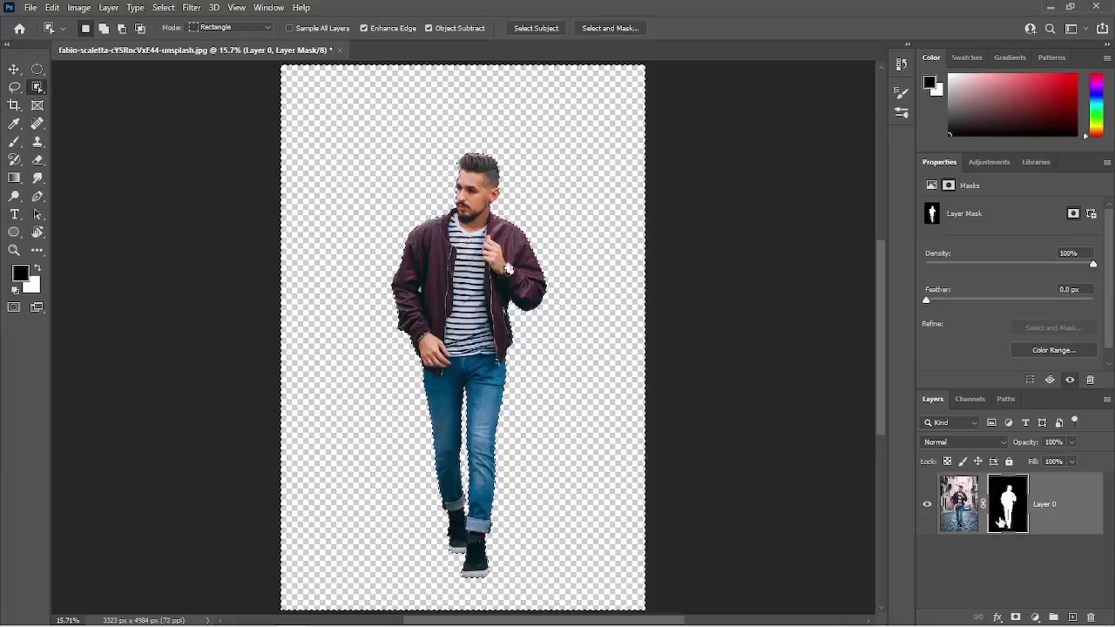
pyautogui.keyDown('ctrl'); pyautogui.click(1001, 521); pyautogui.keyUp('ctrl')
pyautogui.hotkey('ctrl', 'shift', 'i')
pyautogui.hotkey('ctrl', 'BackSpace')
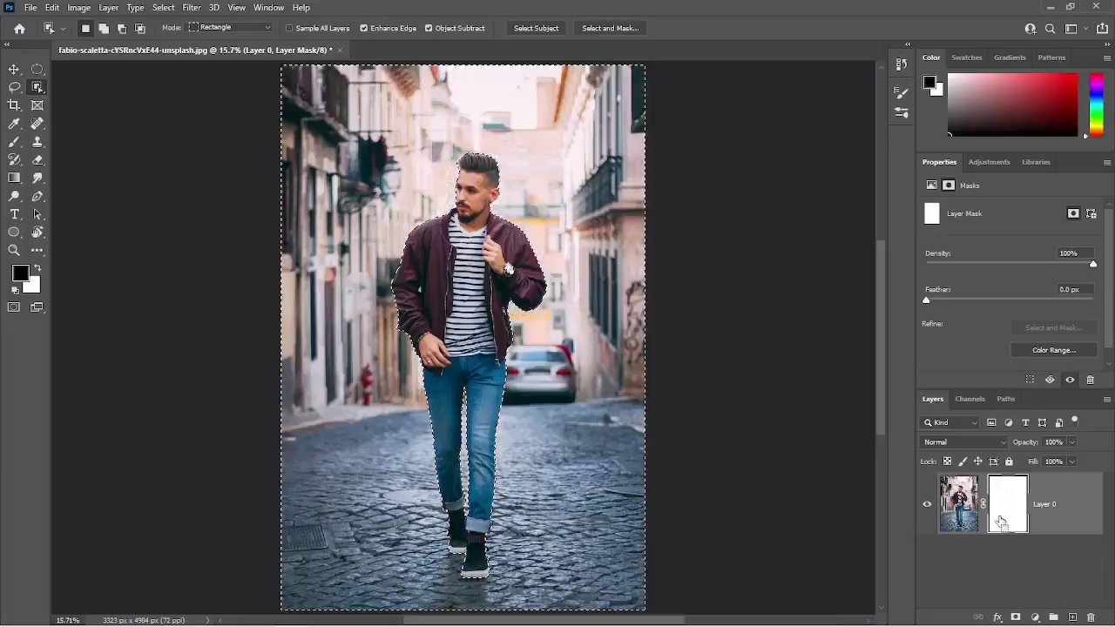
pyautogui.hotkey('ctrl', 'd')
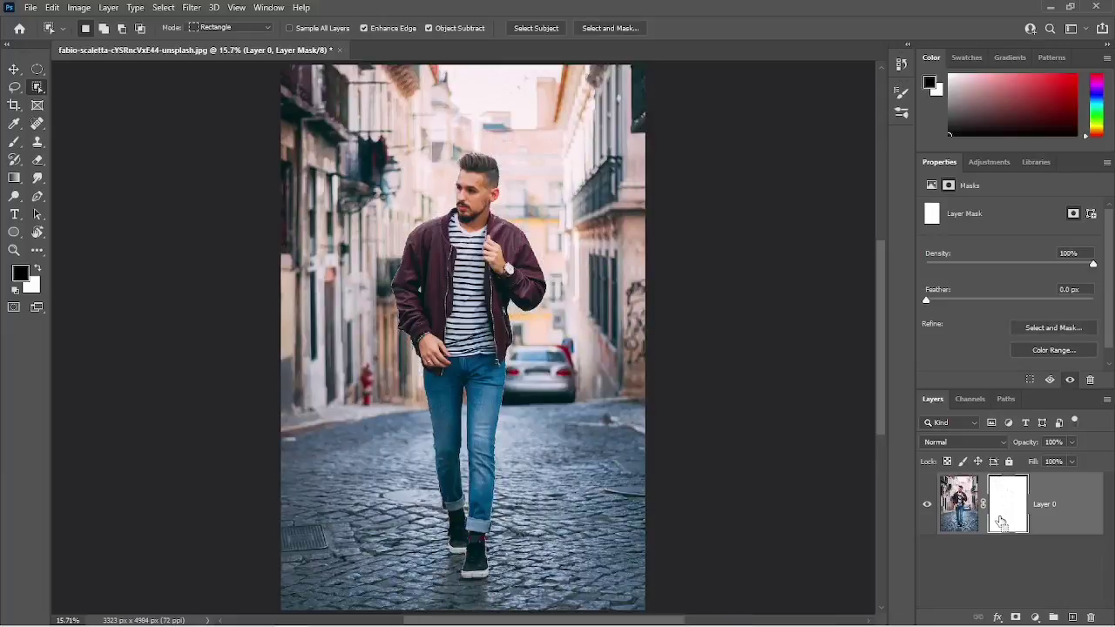
# Undo the mask edits and selections back to the original locked Background layer
pyautogui.hotkey('ctrl', 'z')
pyautogui.hotkey('ctrl', 'z')
pyautogui.hotkey('ctrl', 'shift', 'z')
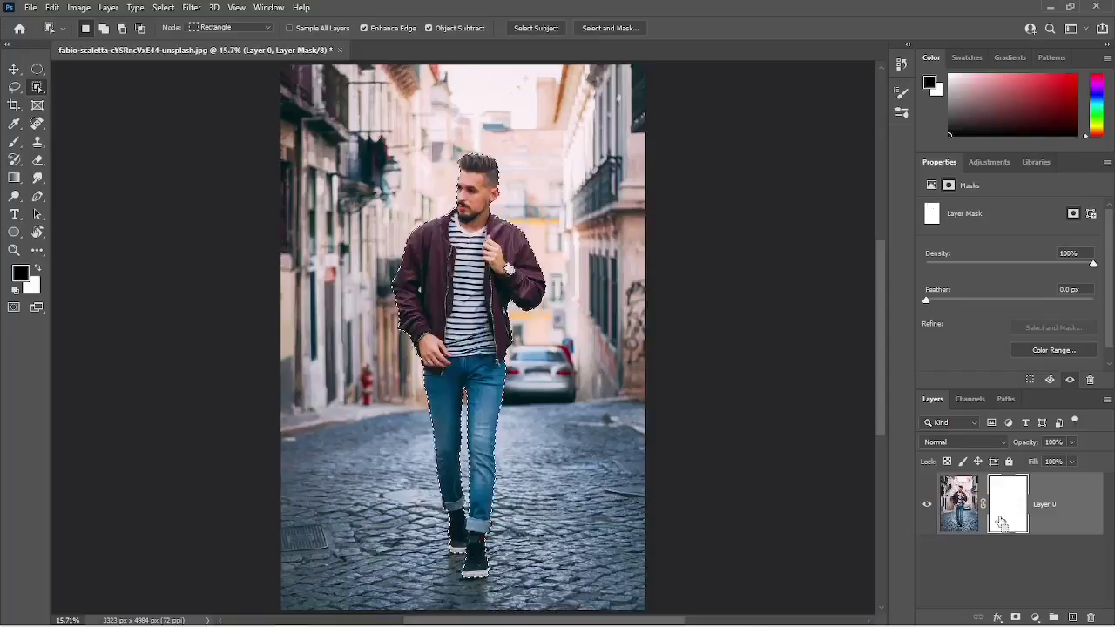
pyautogui.hotkey('ctrl', 'z')
pyautogui.hotkey('ctrl', 'z')
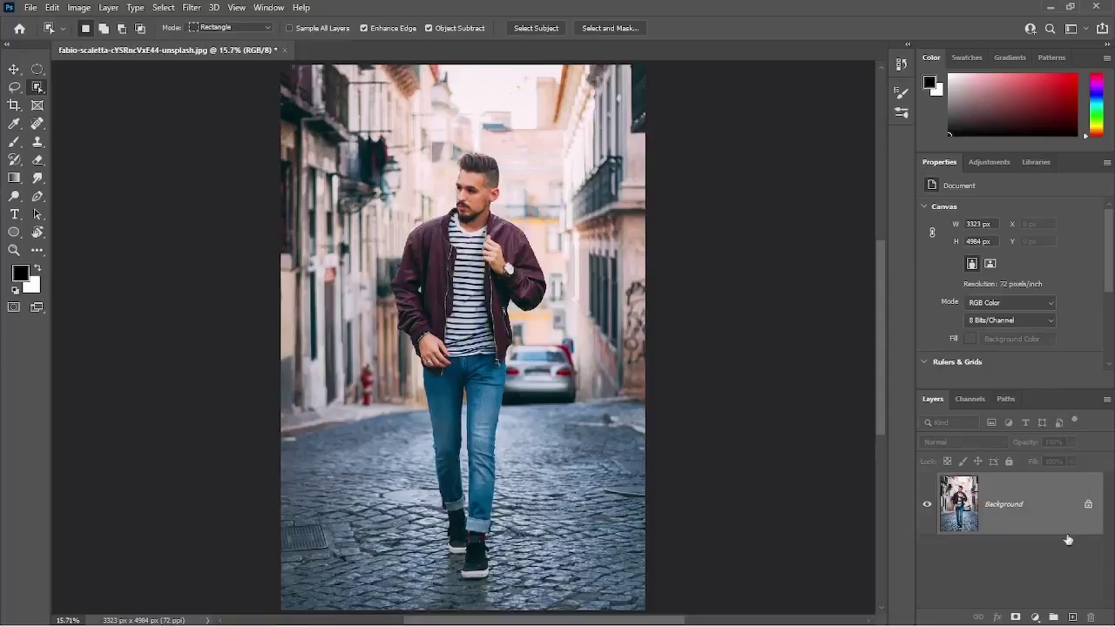
# Unlock the Background layer and select the man with Select Subject
pyautogui.click(1090, 508)
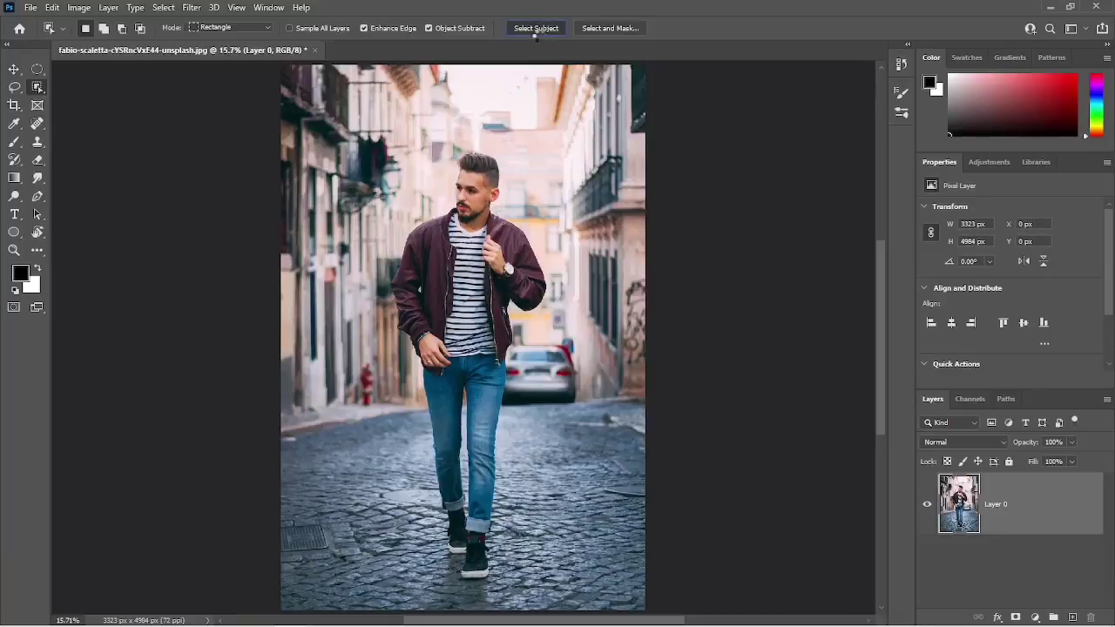
pyautogui.click(535, 33)
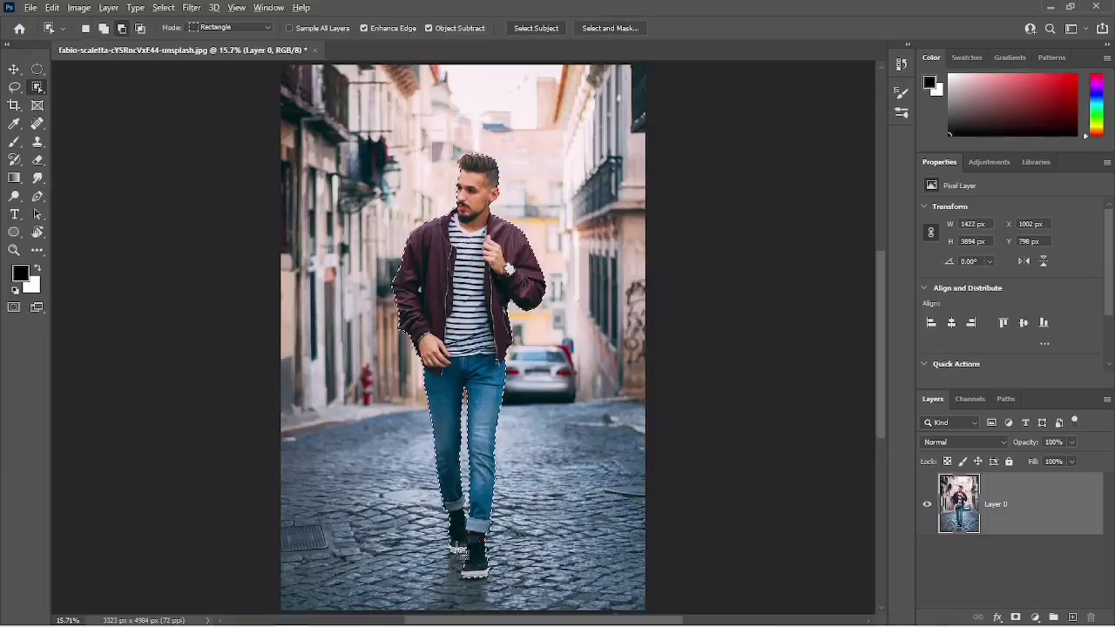
# Add the missing part of the rear shoe's sole to the selection and create Layer 0's mask from it
pyautogui.scroll(7, 459, 549)
pyautogui.scroll(2, 462, 554)
pyautogui.moveTo(503, 423)
pyautogui.mouseDown()
pyautogui.moveTo(503, 524)
pyautogui.moveTo(498, 411)
pyautogui.mouseUp()
pyautogui.scroll(1, 462, 537)
pyautogui.scroll(4, 462, 535)
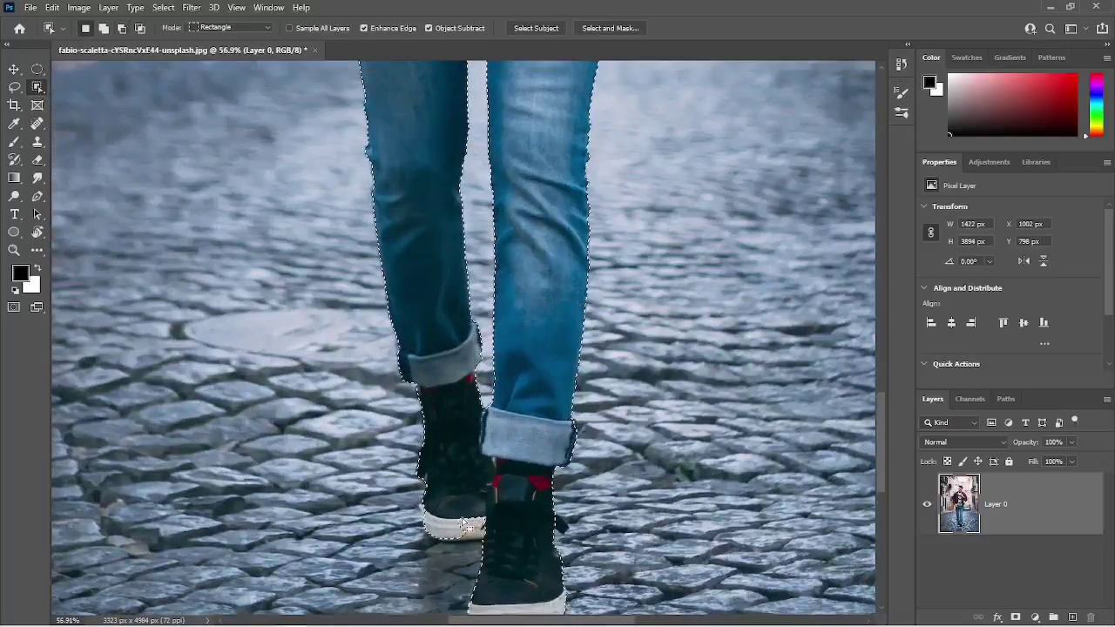
pyautogui.moveTo(481, 530)
pyautogui.mouseDown()
pyautogui.moveTo(494, 550)
pyautogui.moveTo(473, 525)
pyautogui.moveTo(490, 536)
pyautogui.mouseUp()
pyautogui.hotkey('ctrl', '0')
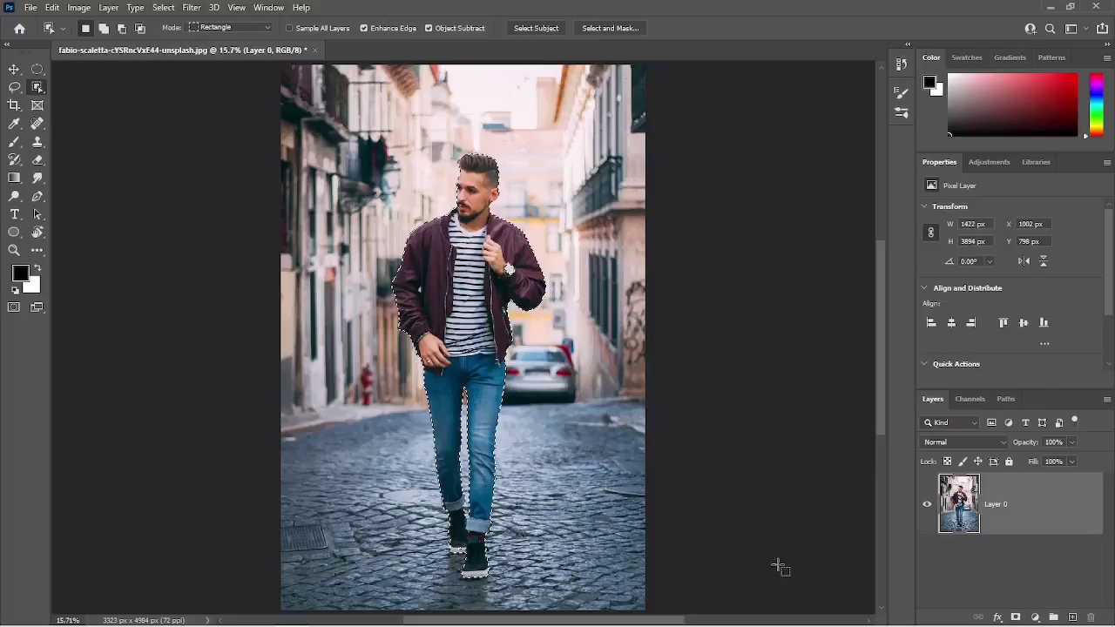
pyautogui.click(1015, 617)
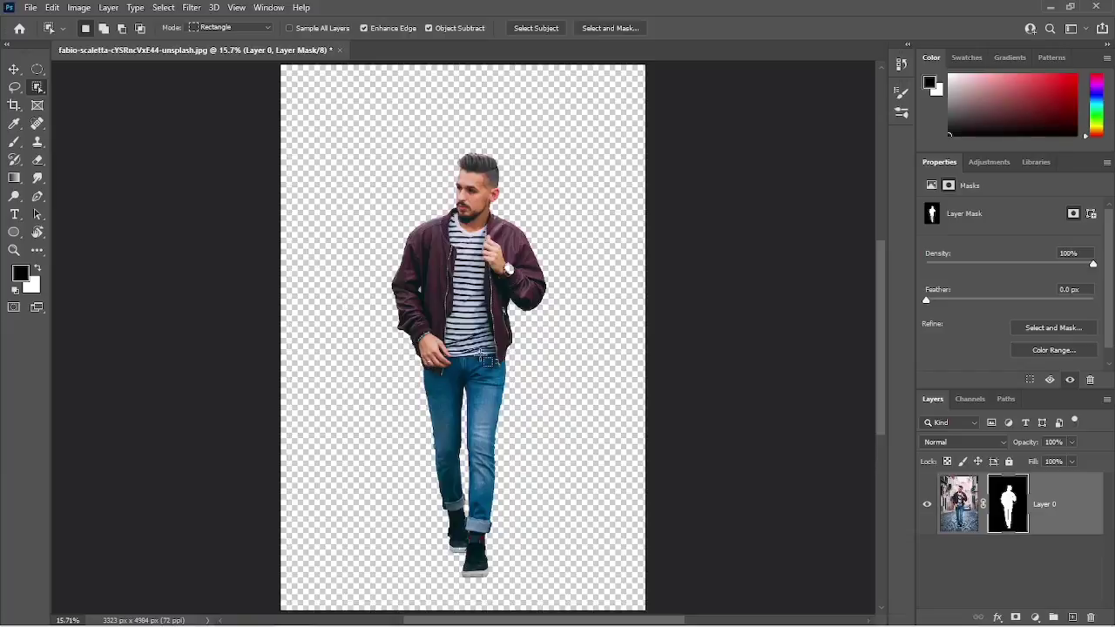
# Add a solid colour fill layer in orange-yellow #f6af15 and place Layer 0 above it
pyautogui.click(1034, 618)
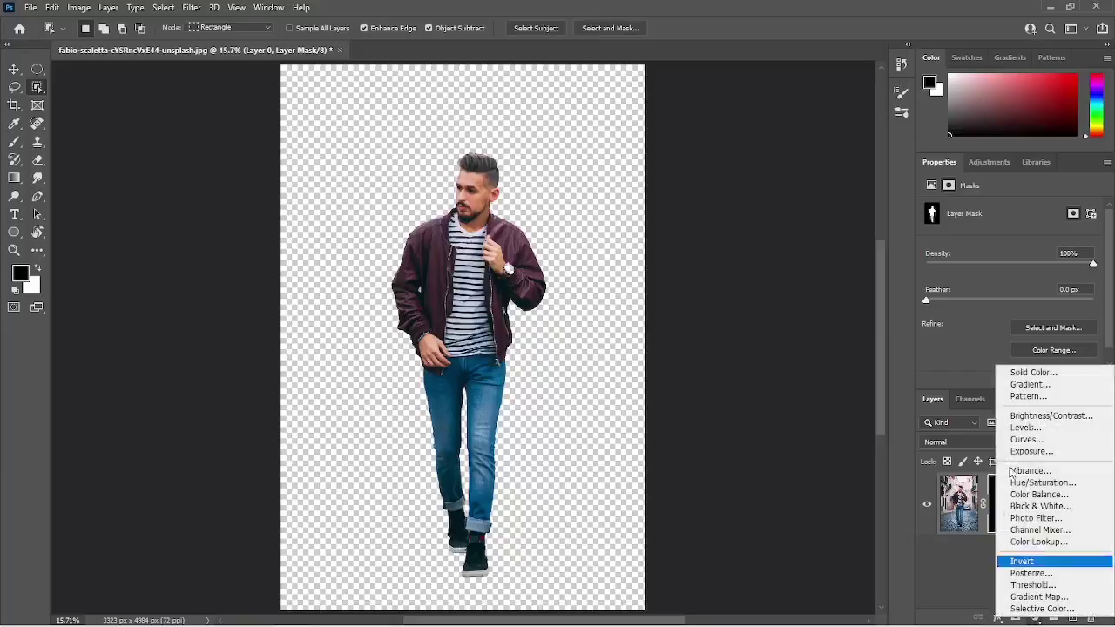
pyautogui.click(1033, 372)
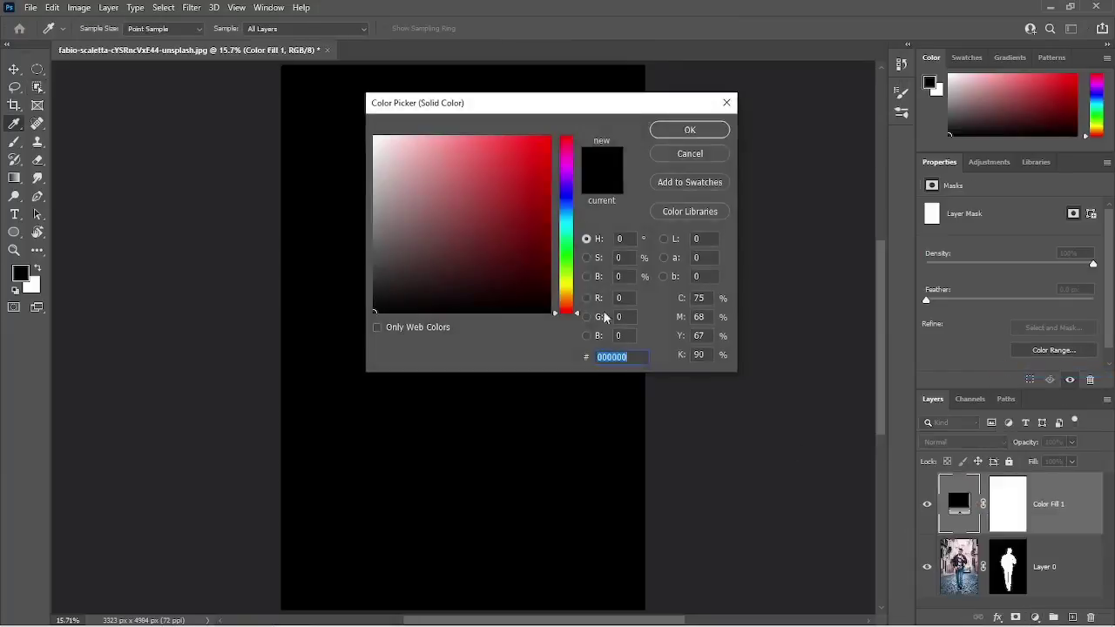
pyautogui.click(566, 282)
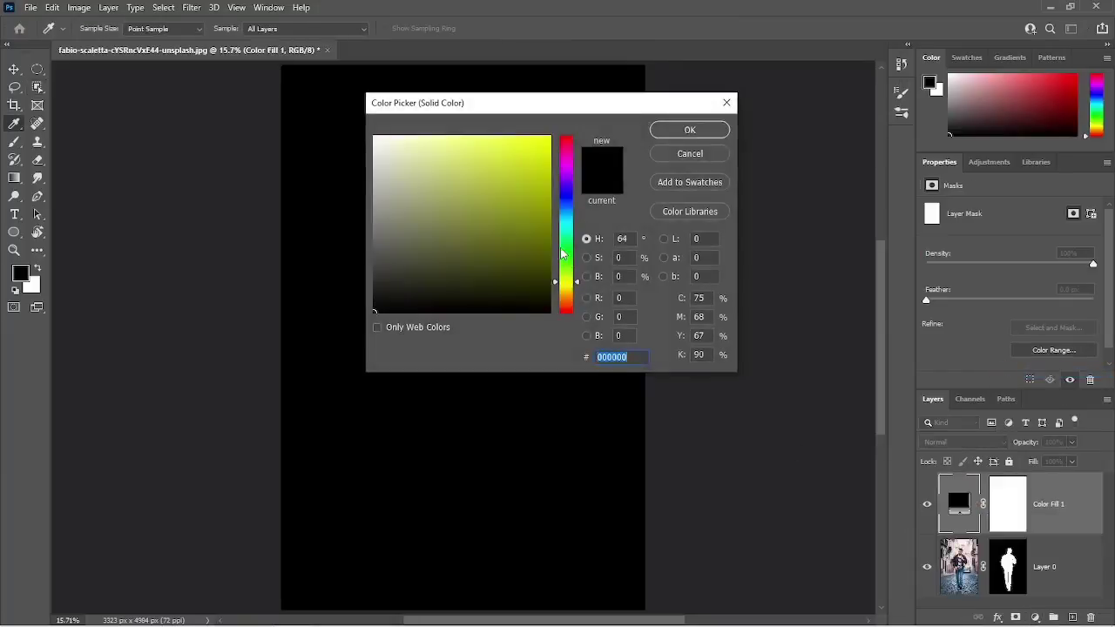
pyautogui.moveTo(568, 292); pyautogui.dragTo(565, 285)
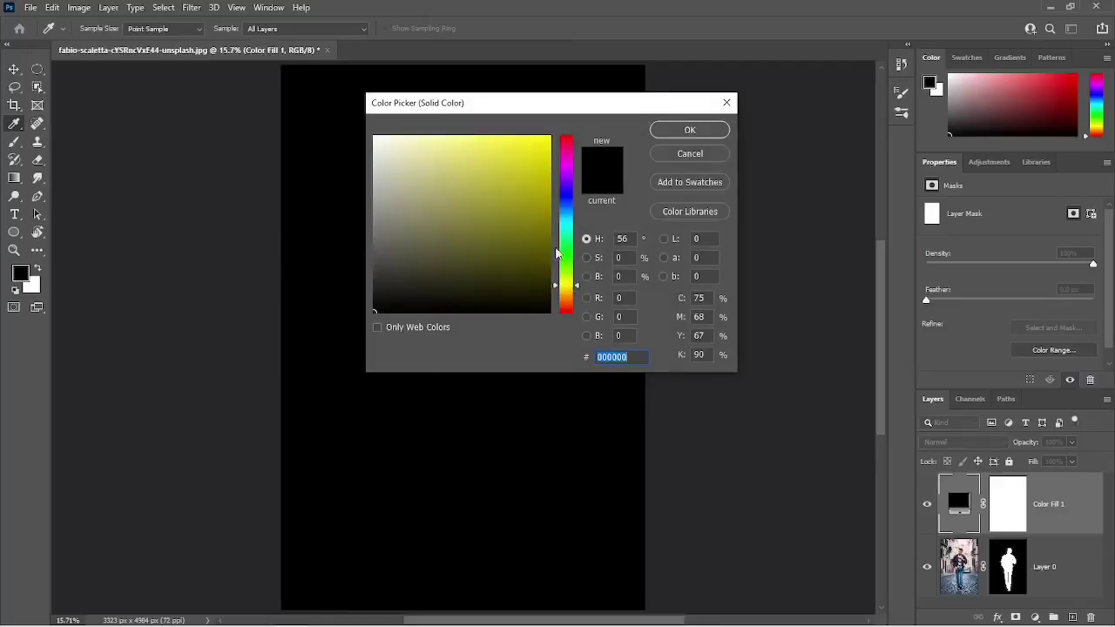
pyautogui.click(568, 292)
pyautogui.click(534, 141)
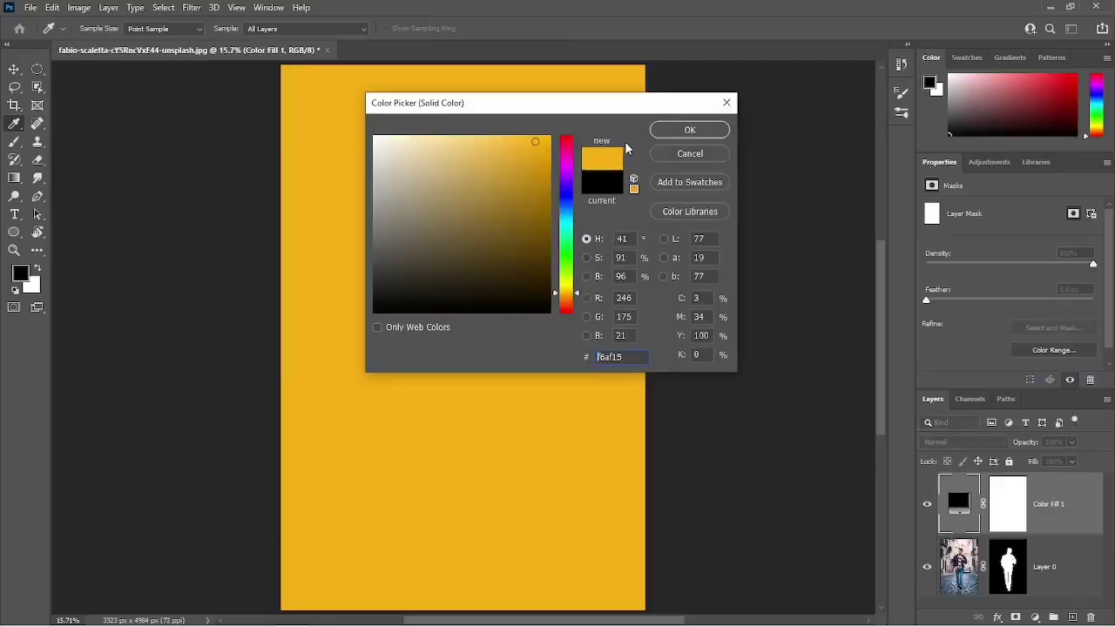
pyautogui.click(689, 130)
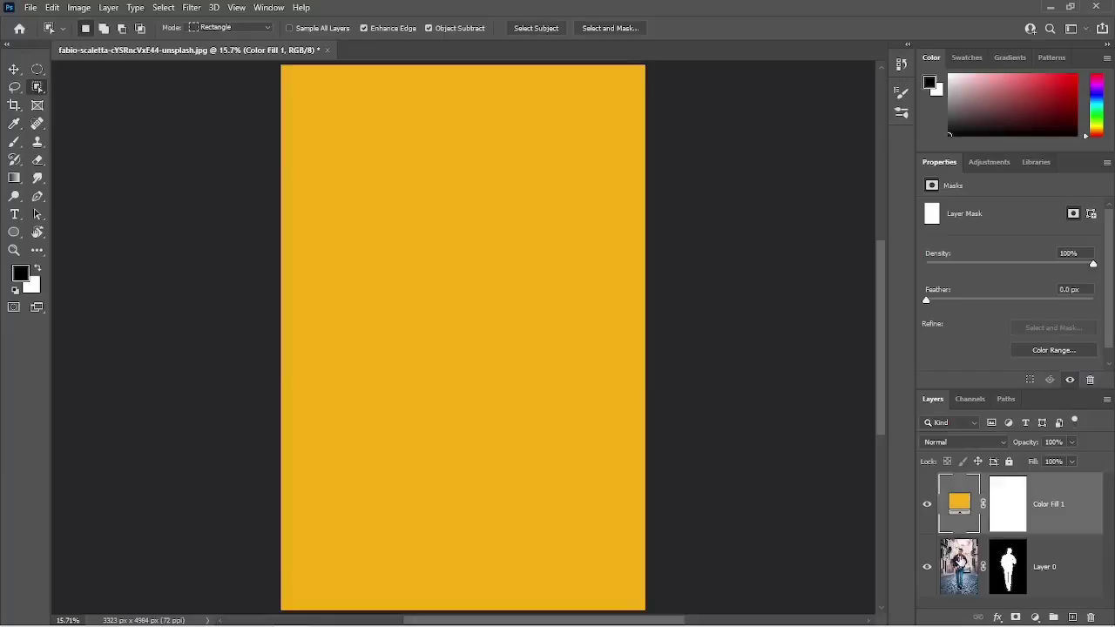
pyautogui.moveTo(958, 562); pyautogui.dragTo(951, 471)
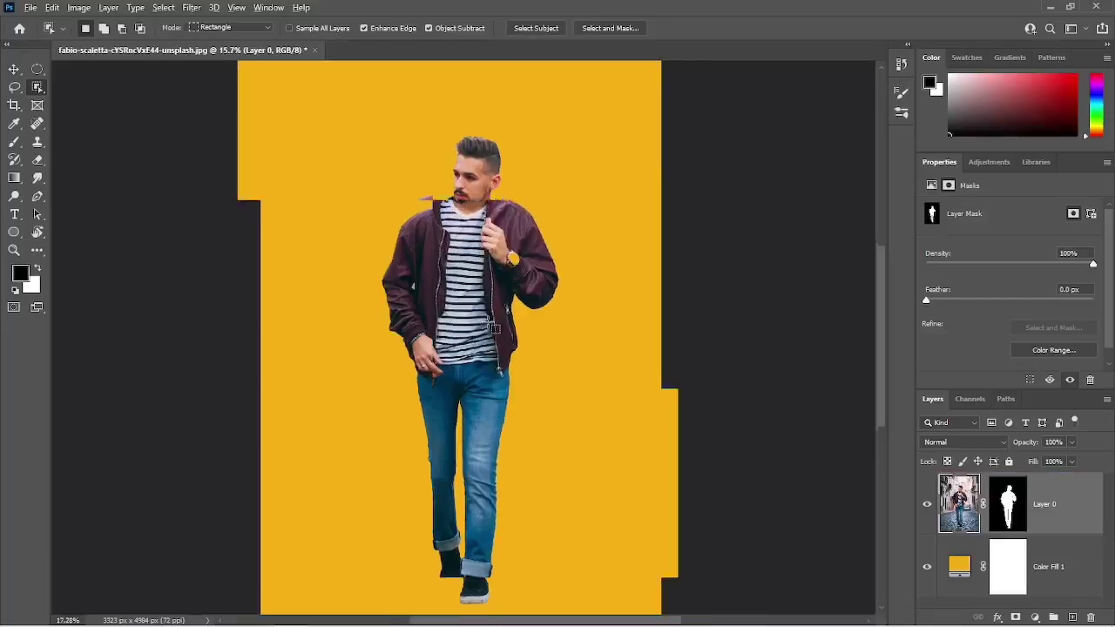
# Target Layer 0's mask with the Brush tool, and set the brush to 100 px with a harder edge
pyautogui.scroll(3, 487, 324)
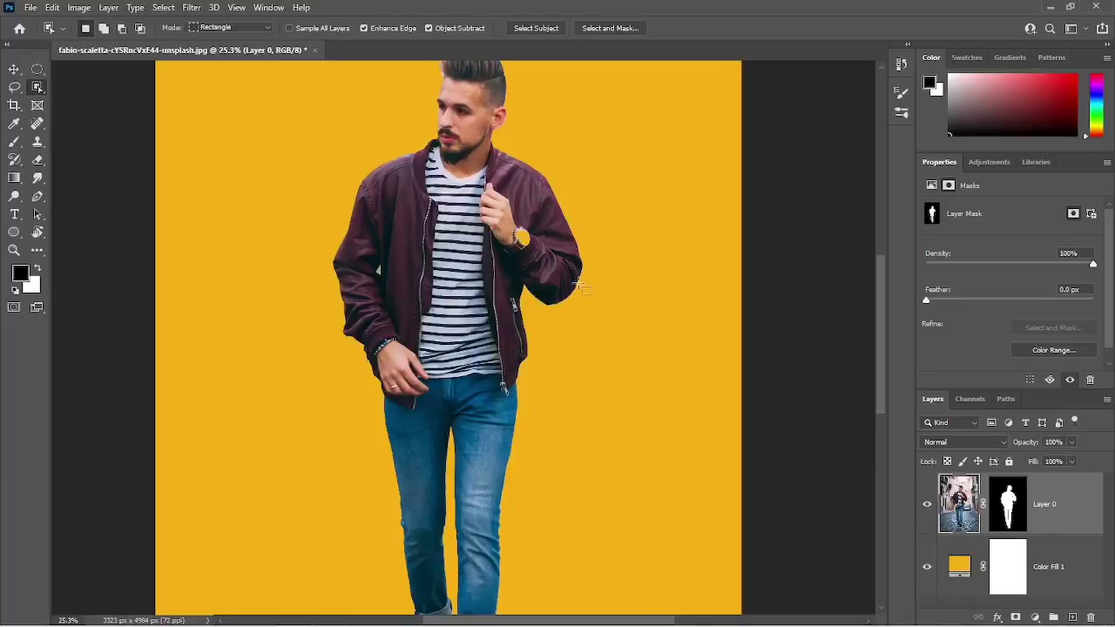
pyautogui.click(13, 145)
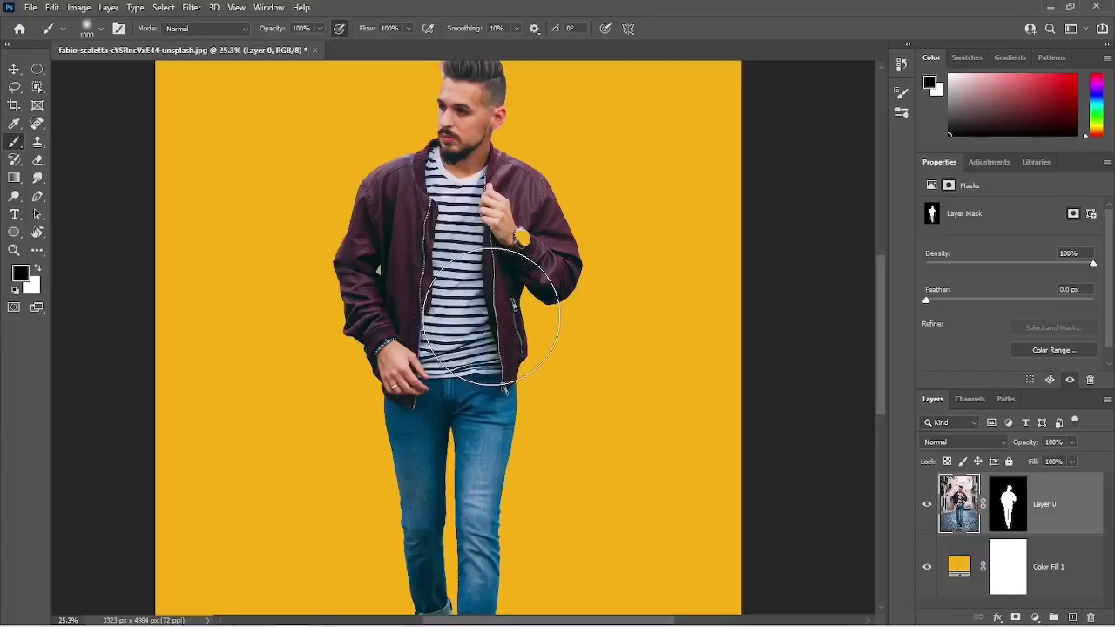
pyautogui.press('x')
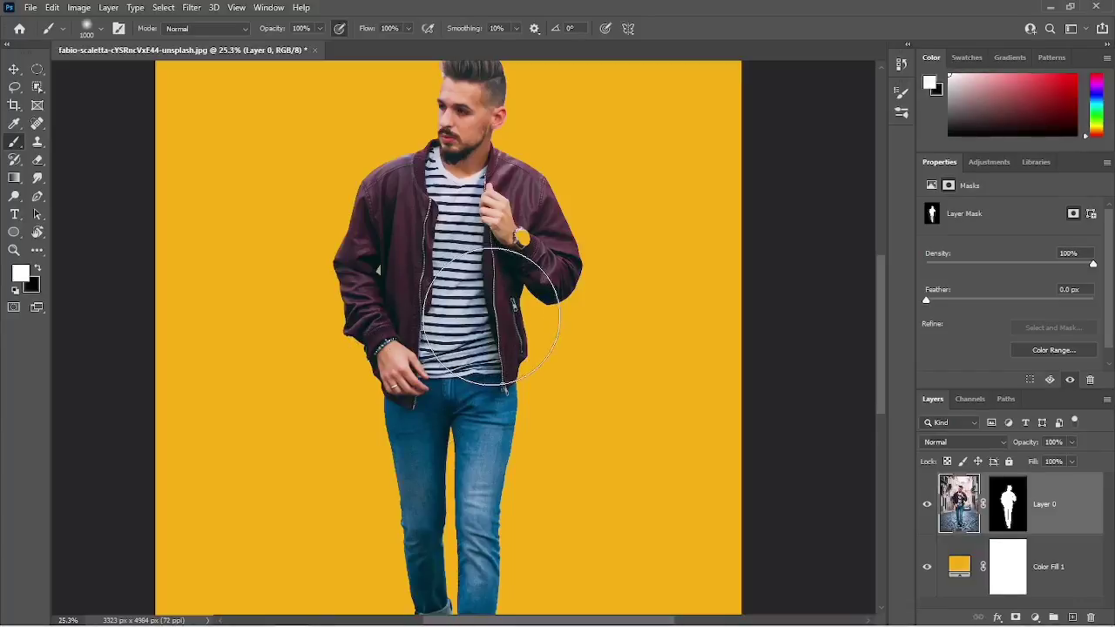
pyautogui.press('x')
pyautogui.click(1011, 529)
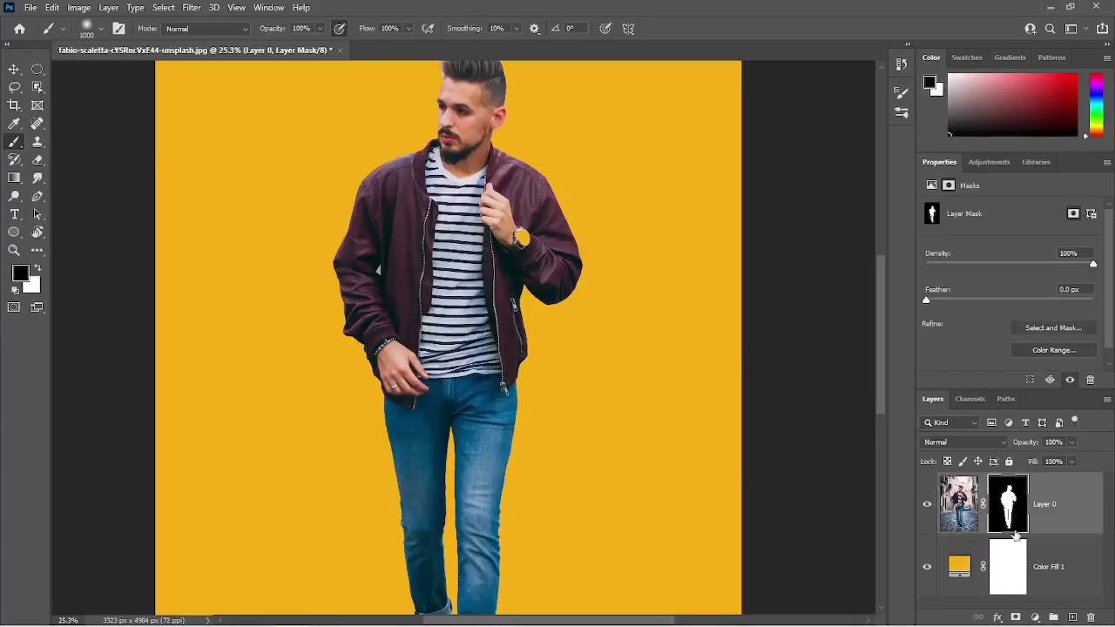
pyautogui.press('[')
pyautogui.press('[')
pyautogui.press('[')
pyautogui.press('[')
pyautogui.press('[')
pyautogui.press('[')
pyautogui.press('[')
pyautogui.press('[')
pyautogui.press('[')
pyautogui.press('[')
pyautogui.press('[')
pyautogui.press('[')
pyautogui.scroll(1, 516, 244)
pyautogui.scroll(5, 516, 244)
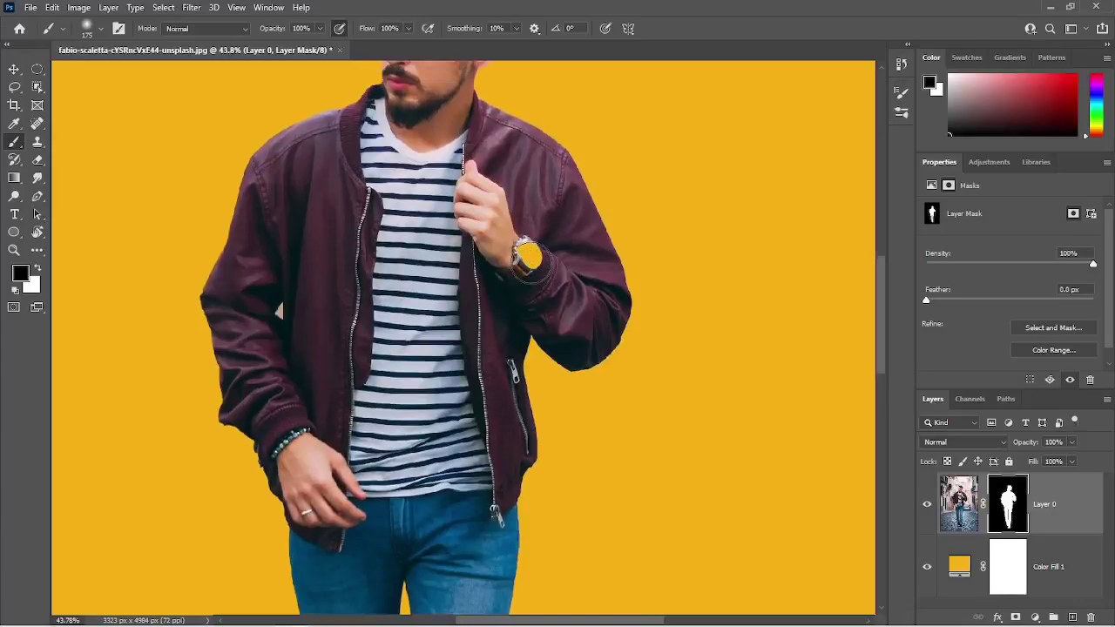
pyautogui.press('[')
pyautogui.press('[')
pyautogui.press('[')
pyautogui.rightClick(528, 255)
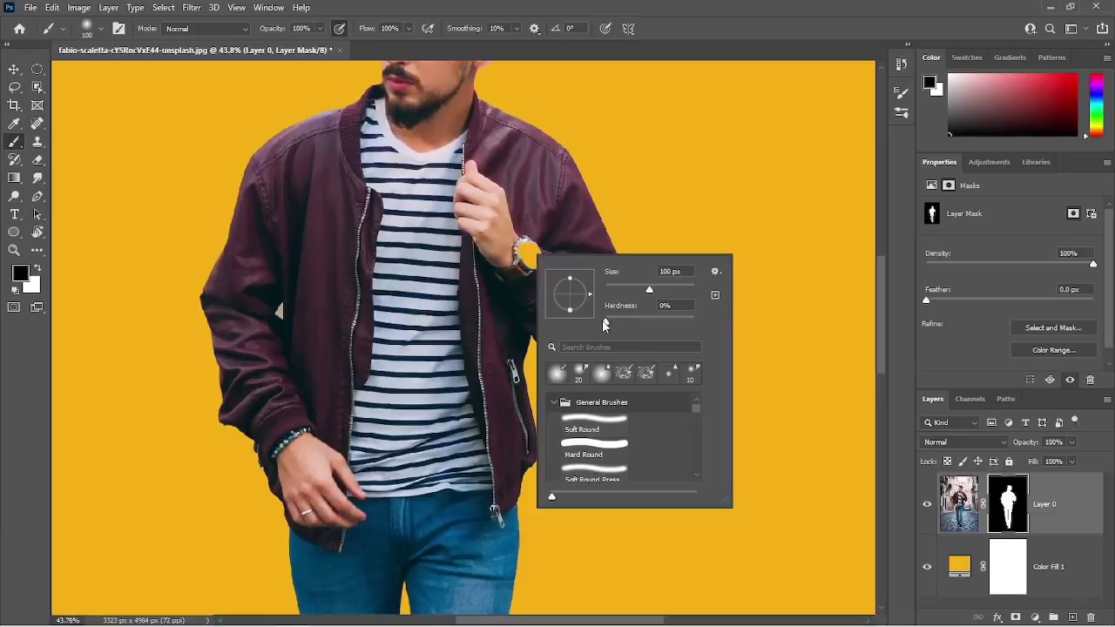
pyautogui.moveTo(605, 323); pyautogui.dragTo(648, 325)
pyautogui.press('Return')
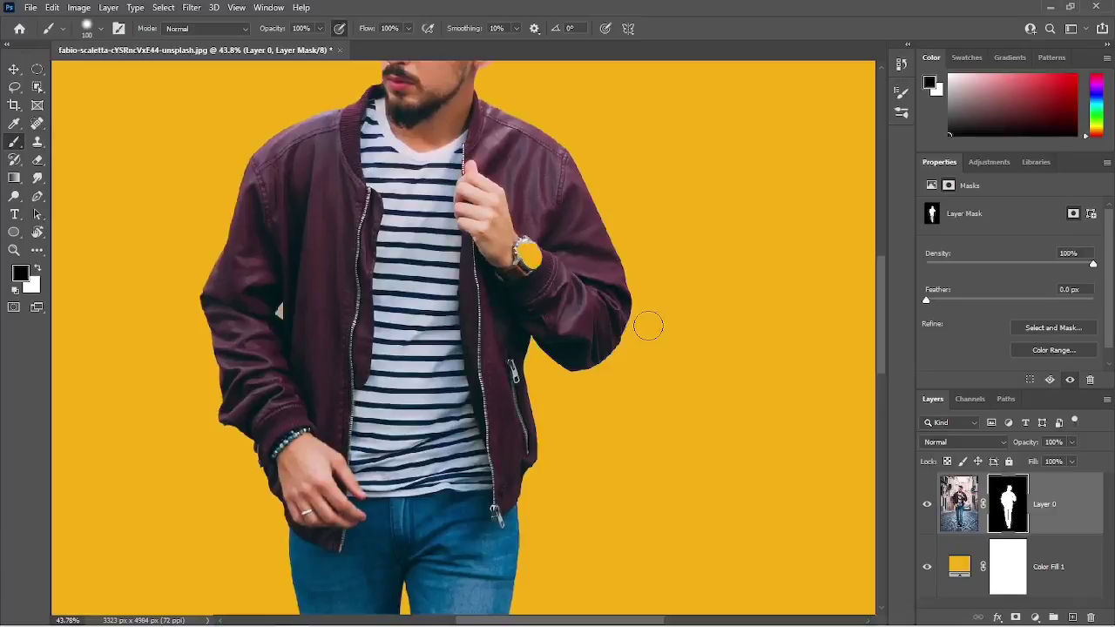
# Paint over the watch face on Layer 0's mask with black and then white to bring the dial back
pyautogui.moveTo(532, 256); pyautogui.dragTo(527, 255)
pyautogui.press('x')
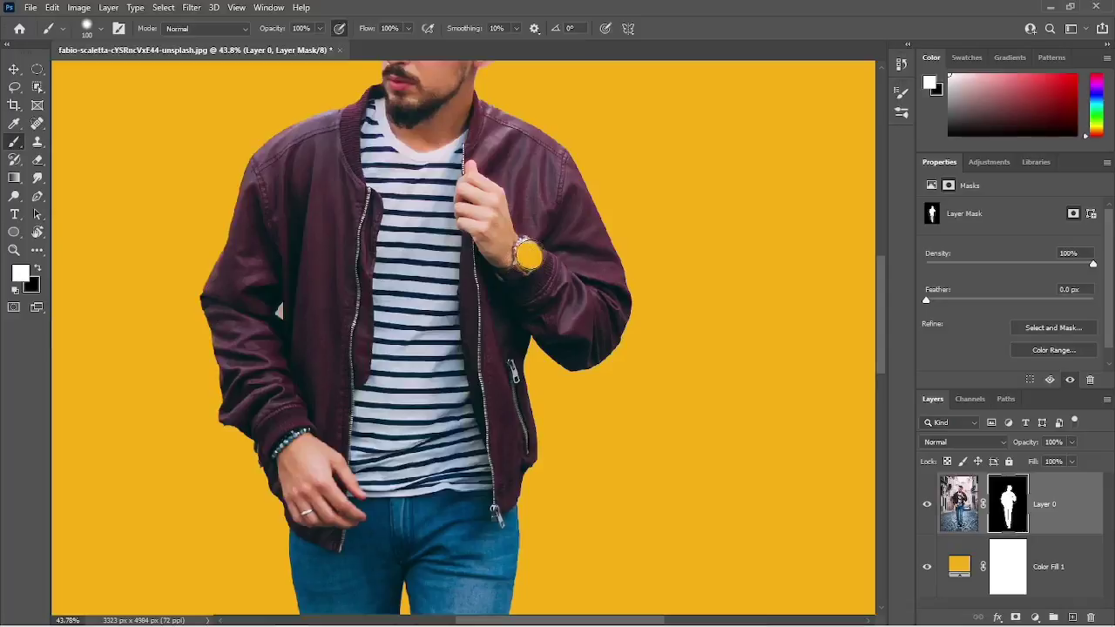
pyautogui.moveTo(529, 256); pyautogui.dragTo(527, 255)
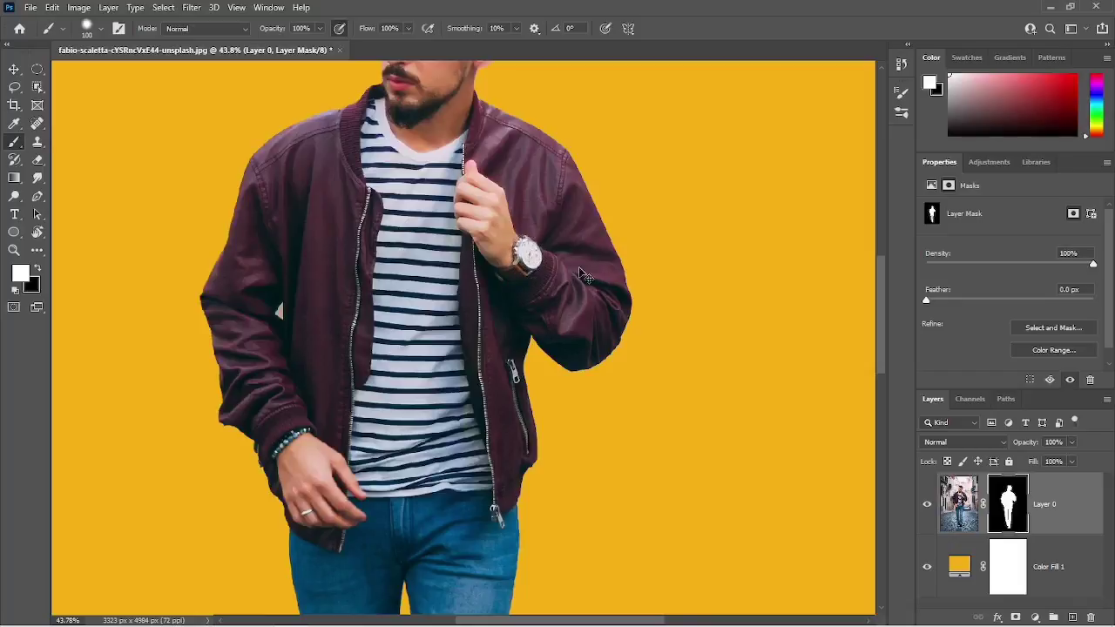
# Free Transform the masked man to 116.04% width and 108.67% height, and move him toward the canvas's right side with both feet inside
pyautogui.hotkey('ctrl', '0')
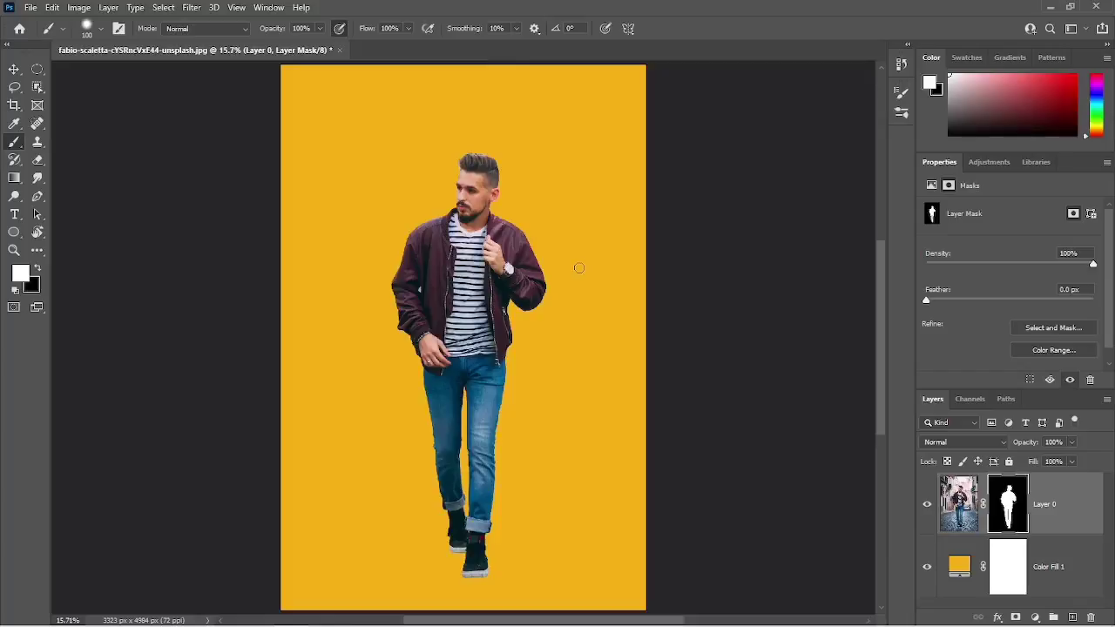
pyautogui.press('v')
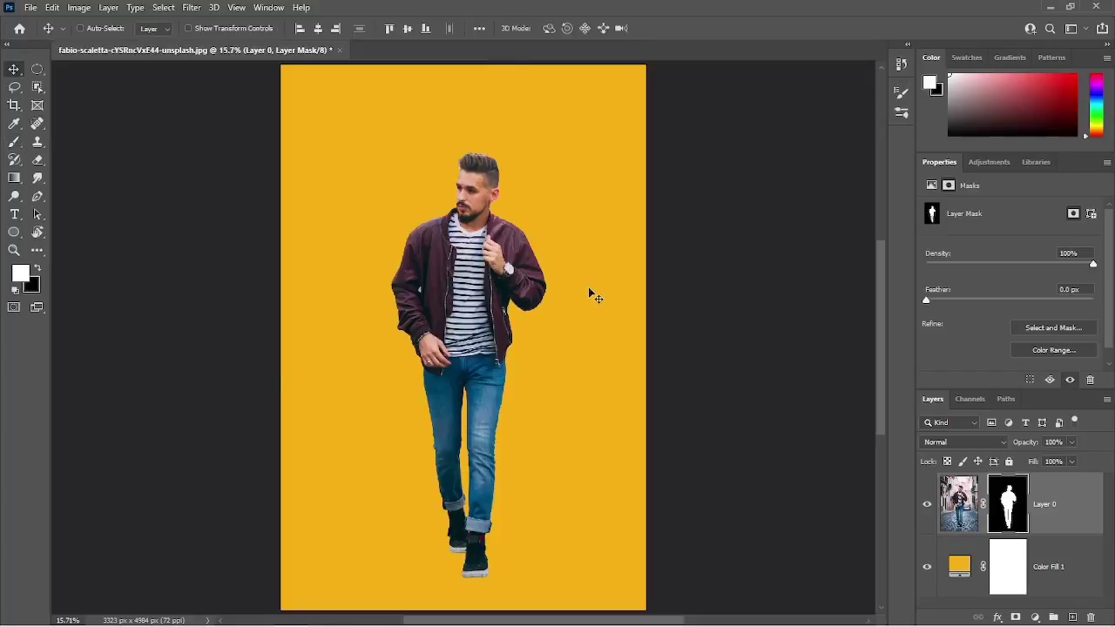
pyautogui.hotkey('ctrl', 't')
pyautogui.scroll(-1, 652, 351)
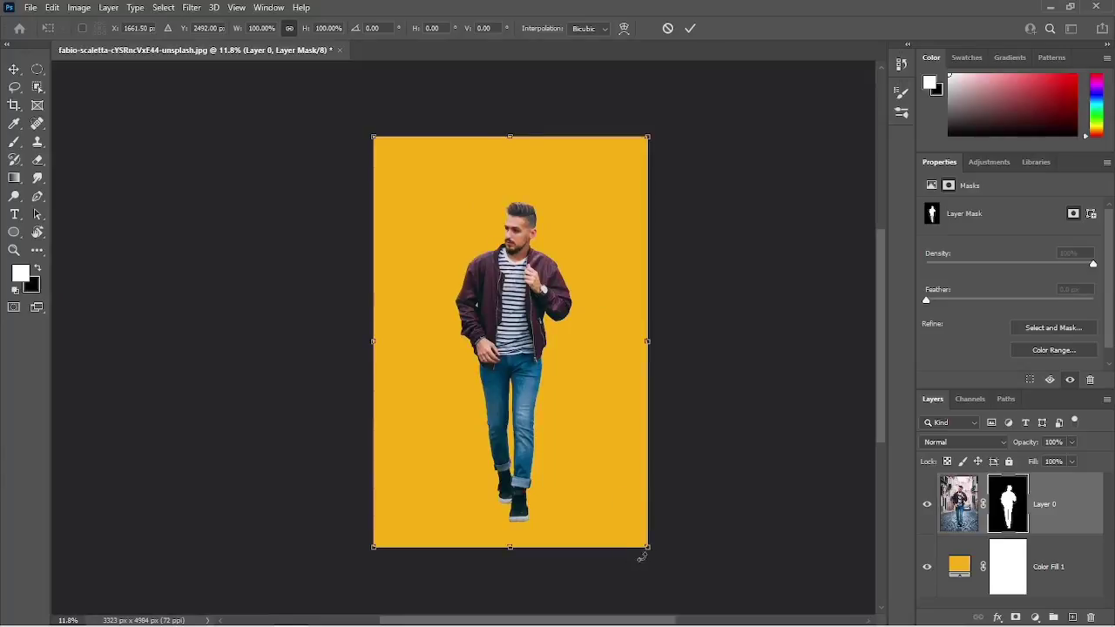
pyautogui.moveTo(646, 550); pyautogui.dragTo(691, 584)
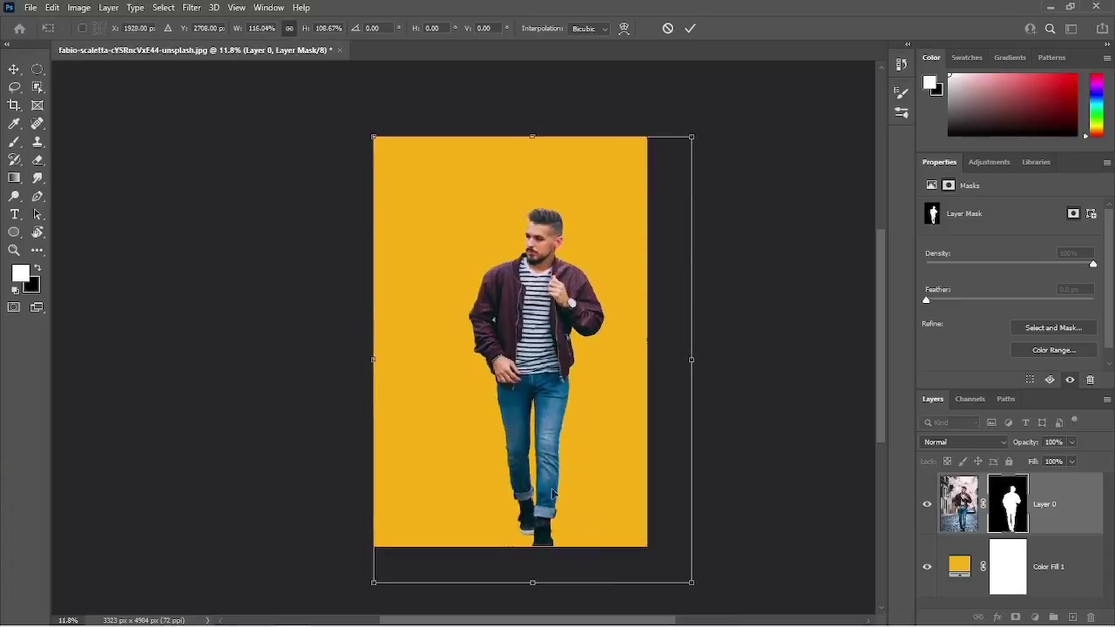
pyautogui.moveTo(521, 467); pyautogui.dragTo(540, 445)
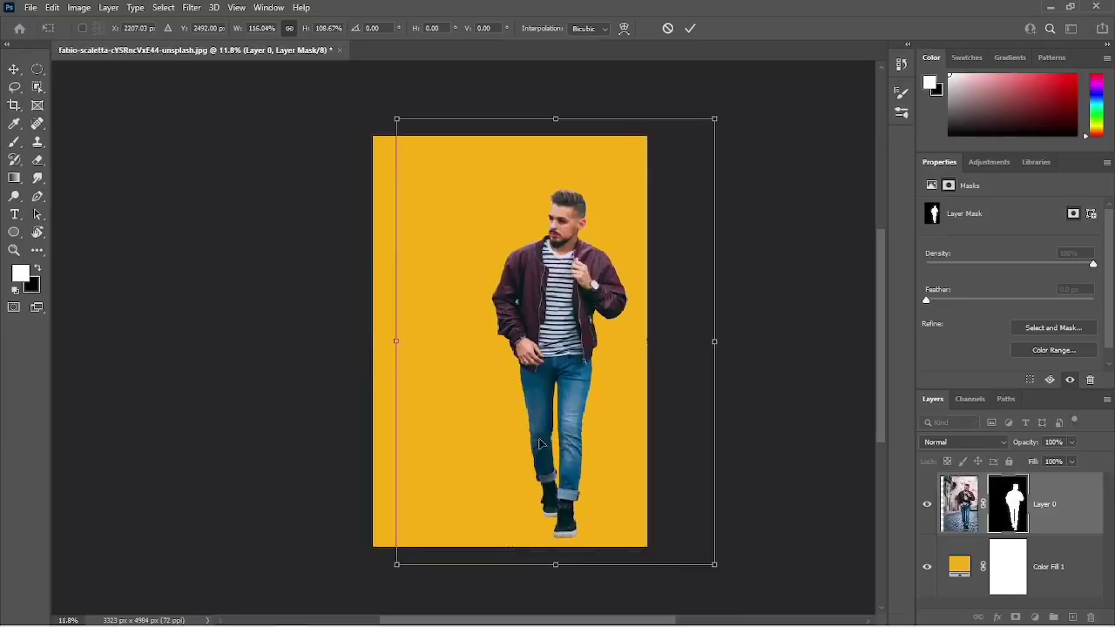
pyautogui.press('Return')
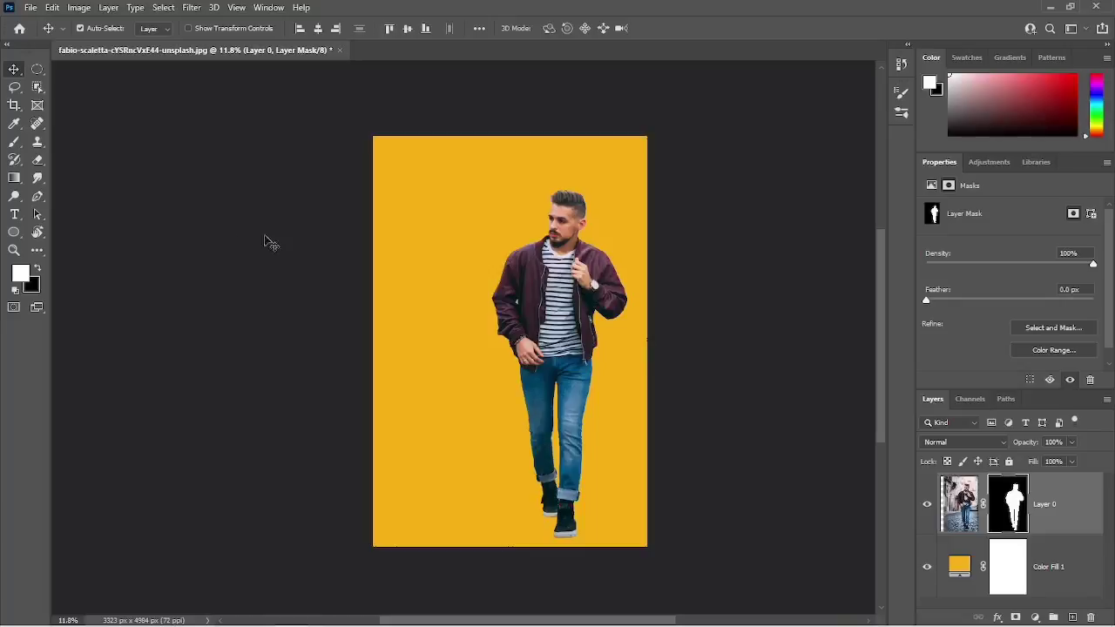
# Activate the Brush tool for Layer 0's mask and choose the textured 112 px brush tip
pyautogui.click(22, 141)
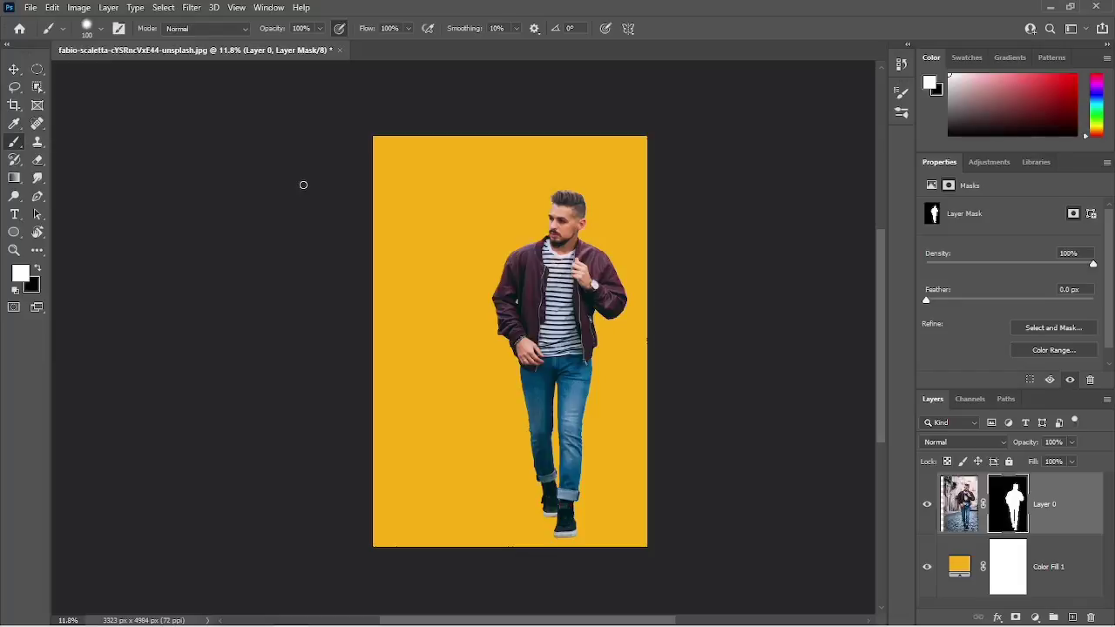
pyautogui.press(']')
pyautogui.press(']')
pyautogui.press(']')
pyautogui.press(']')
pyautogui.press(']')
pyautogui.press(']')
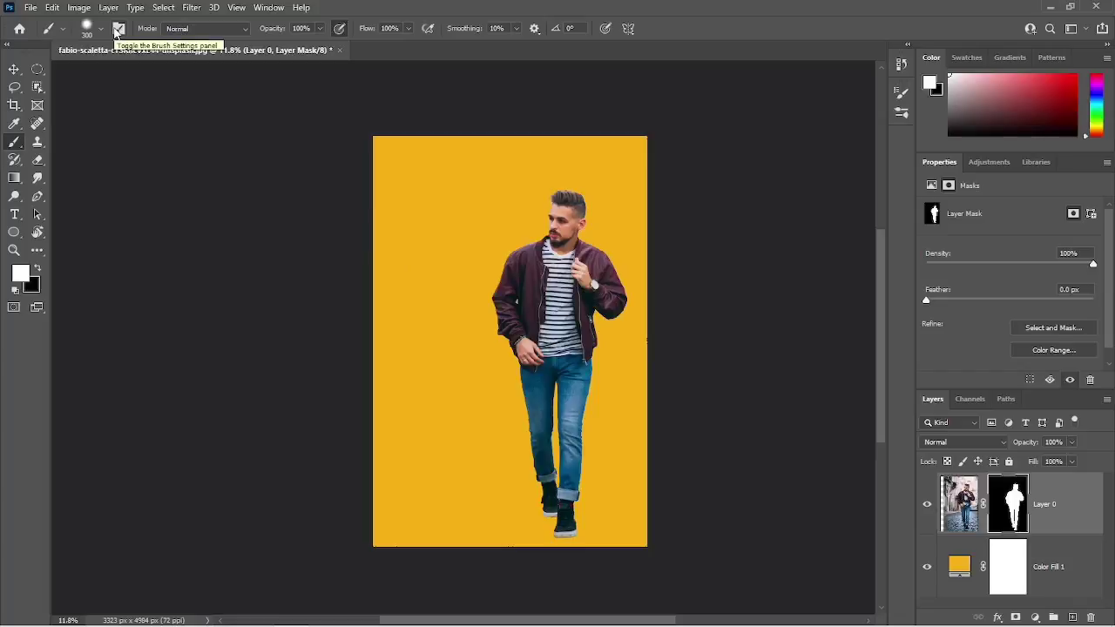
pyautogui.click(117, 32)
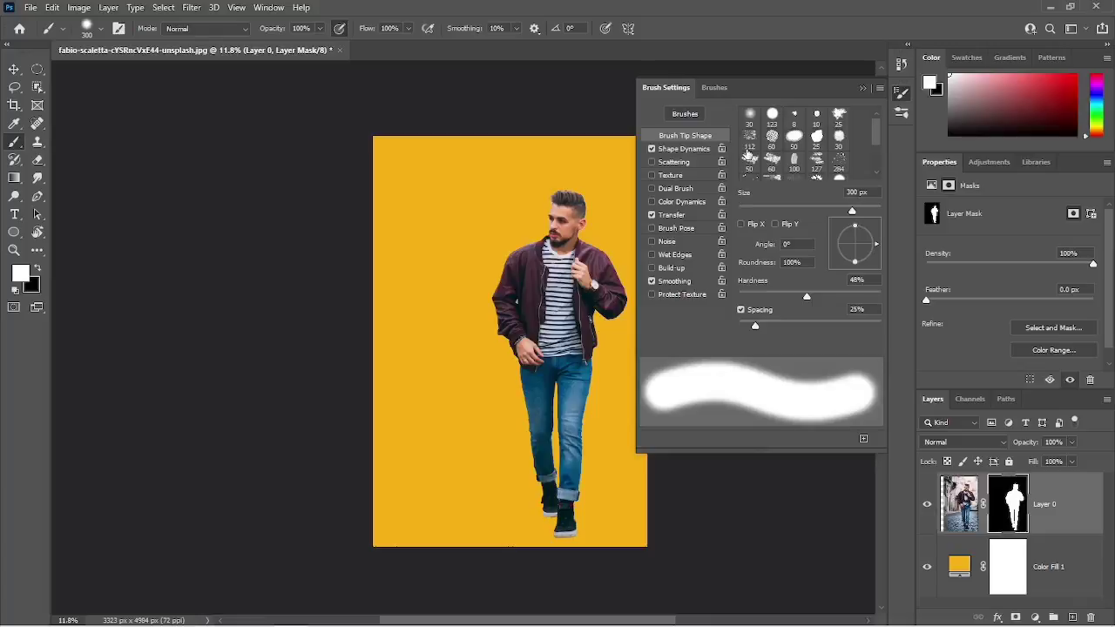
pyautogui.click(750, 141)
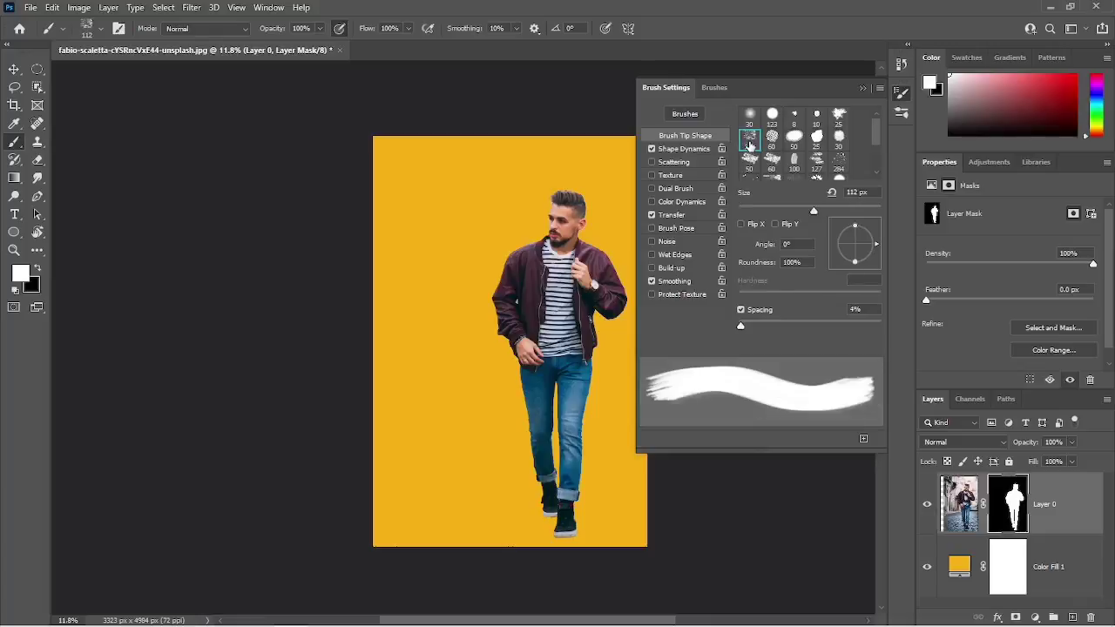
pyautogui.click(860, 88)
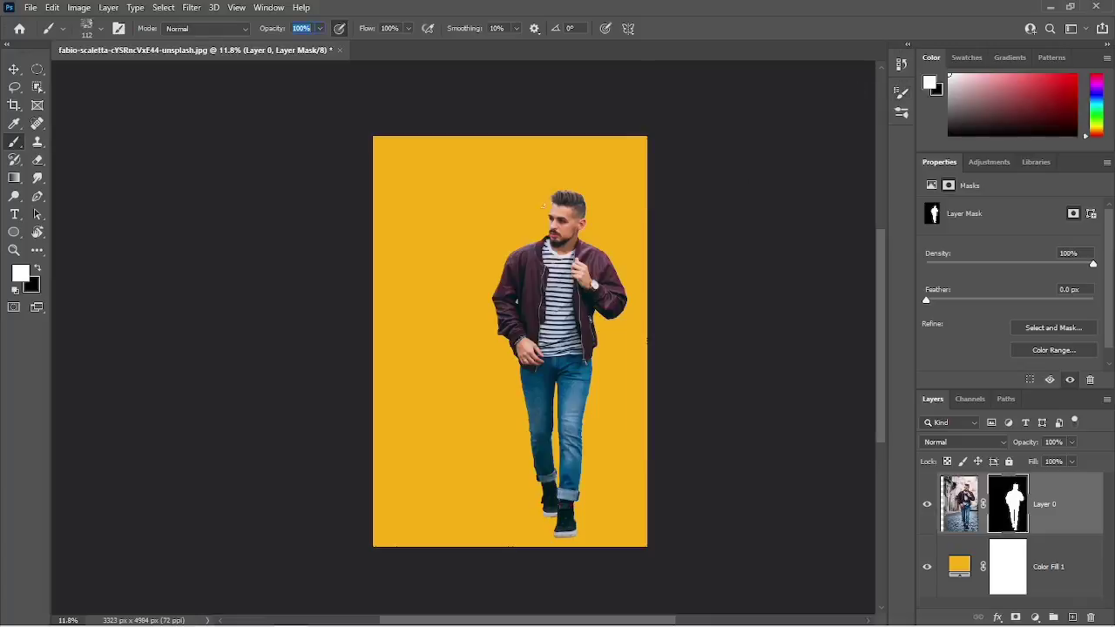
# Enlarge the textured brush to 600 px
pyautogui.rightClick(463, 216)
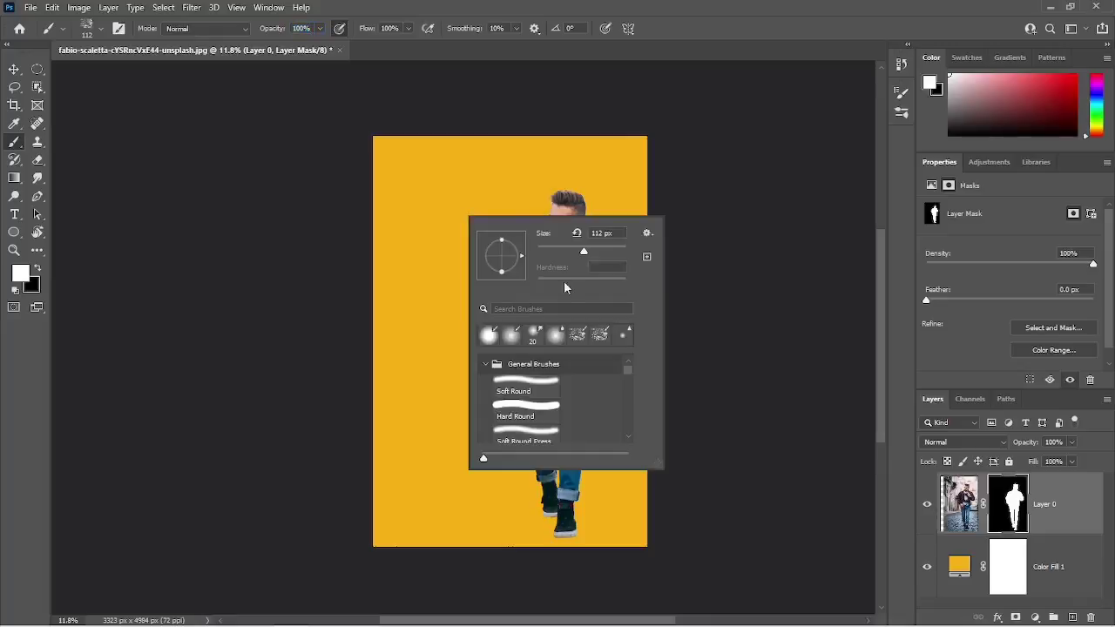
pyautogui.moveTo(587, 253); pyautogui.dragTo(613, 253)
pyautogui.press('Return')
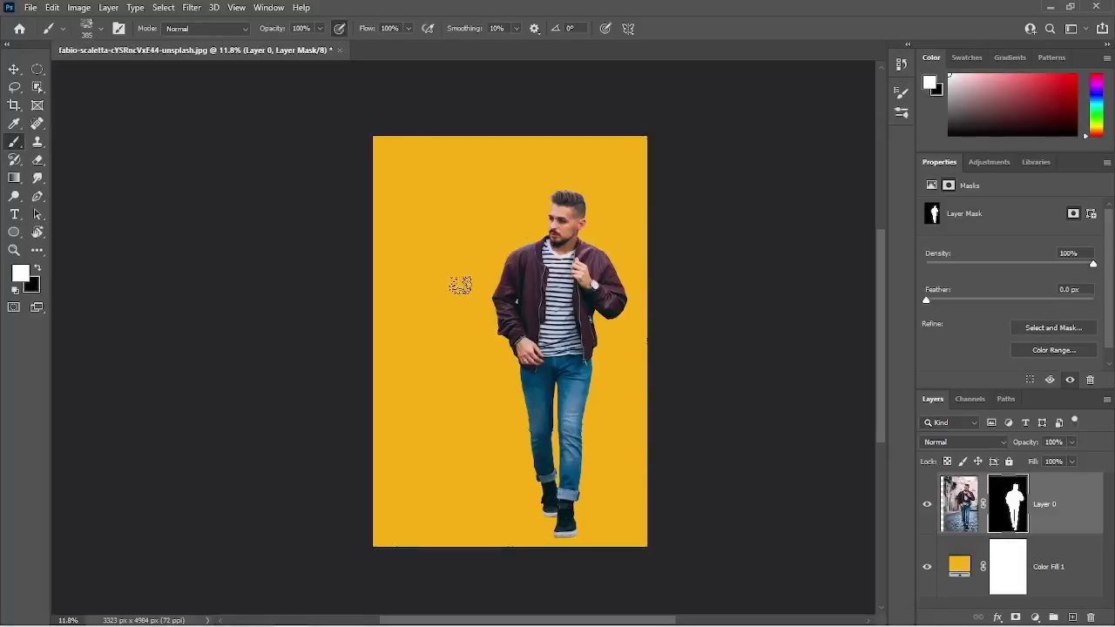
pyautogui.press(']')
pyautogui.press(']')
pyautogui.press(']')
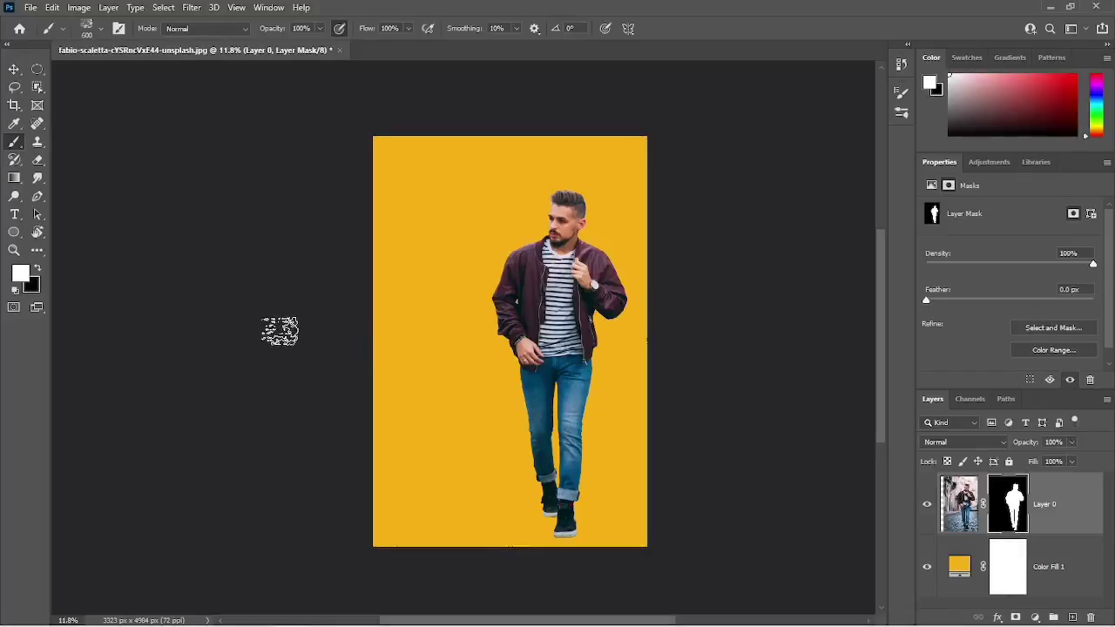
# Paint black on Layer 0's mask over the front jeans leg, the jacket hem below the watch and the upper sleeve above it
pyautogui.press('x')
pyautogui.moveTo(589, 403); pyautogui.dragTo(592, 462)
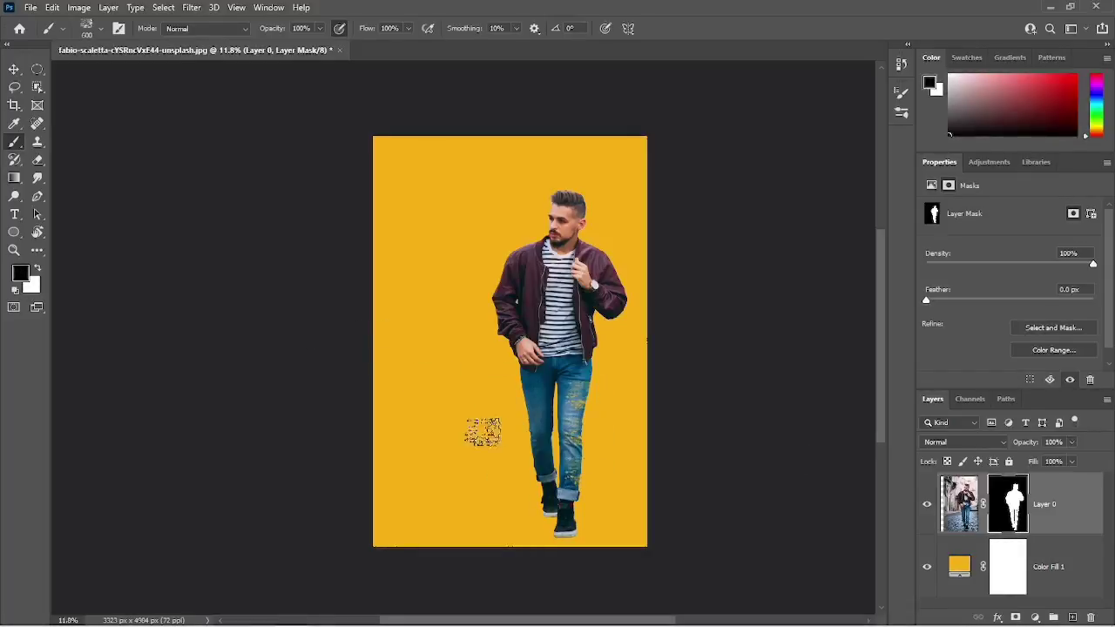
pyautogui.moveTo(605, 343); pyautogui.dragTo(601, 337)
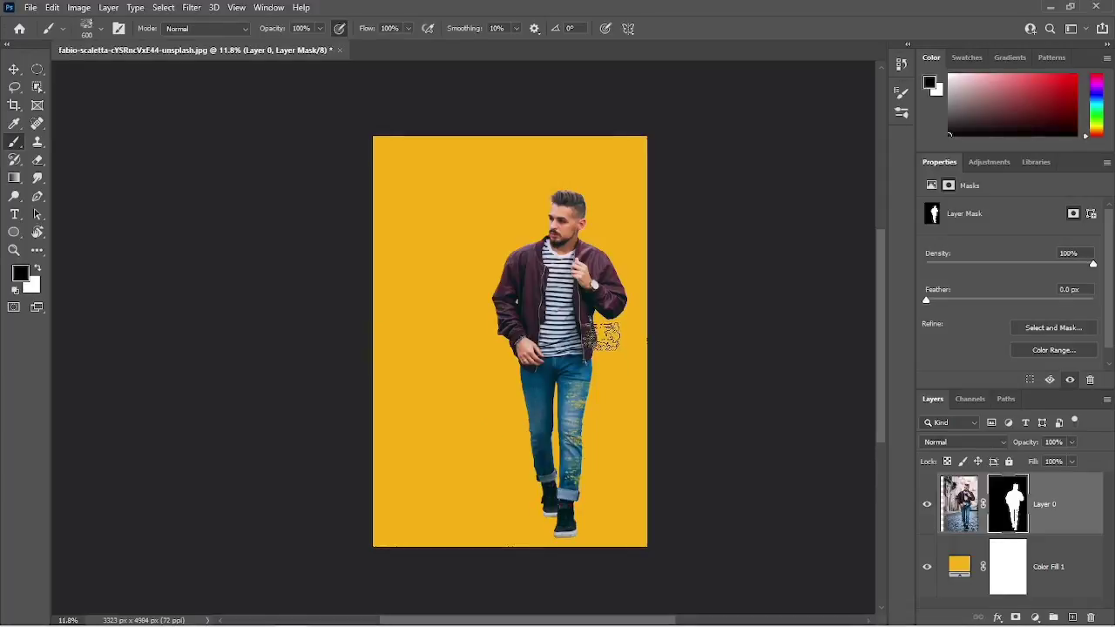
pyautogui.click(612, 300)
pyautogui.scroll(5, 612, 324)
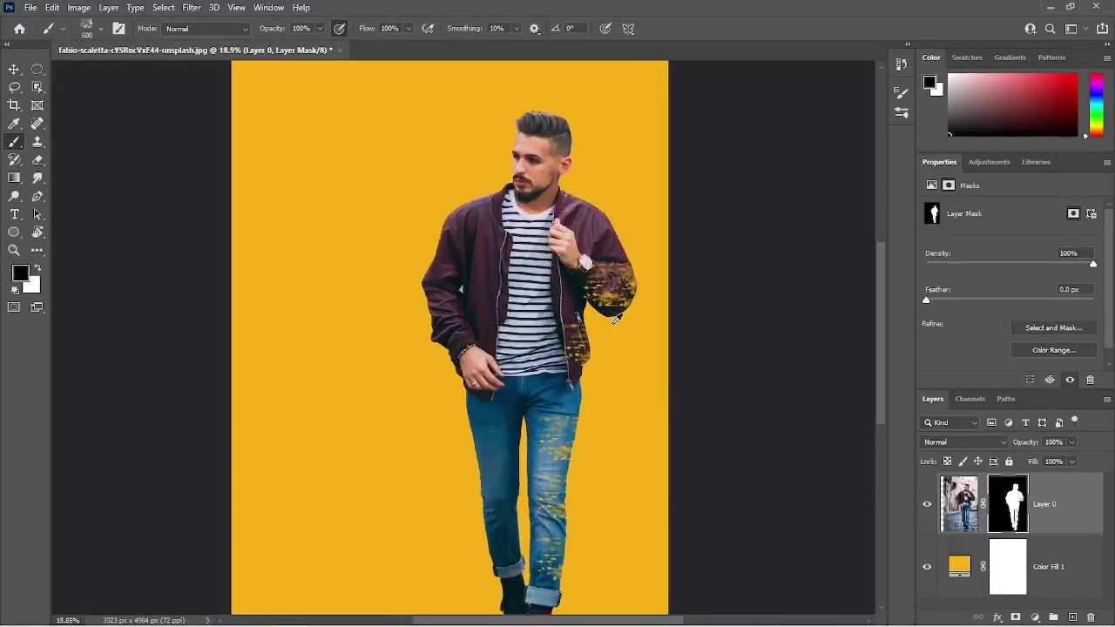
pyautogui.hotkey('ctrl', 'z')
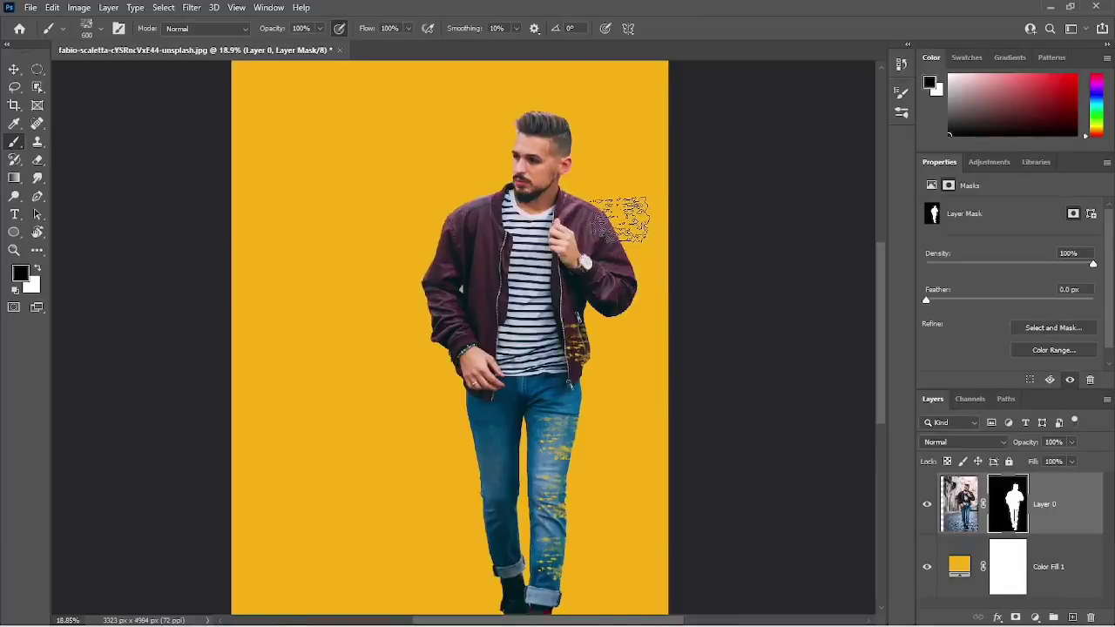
pyautogui.click(624, 223)
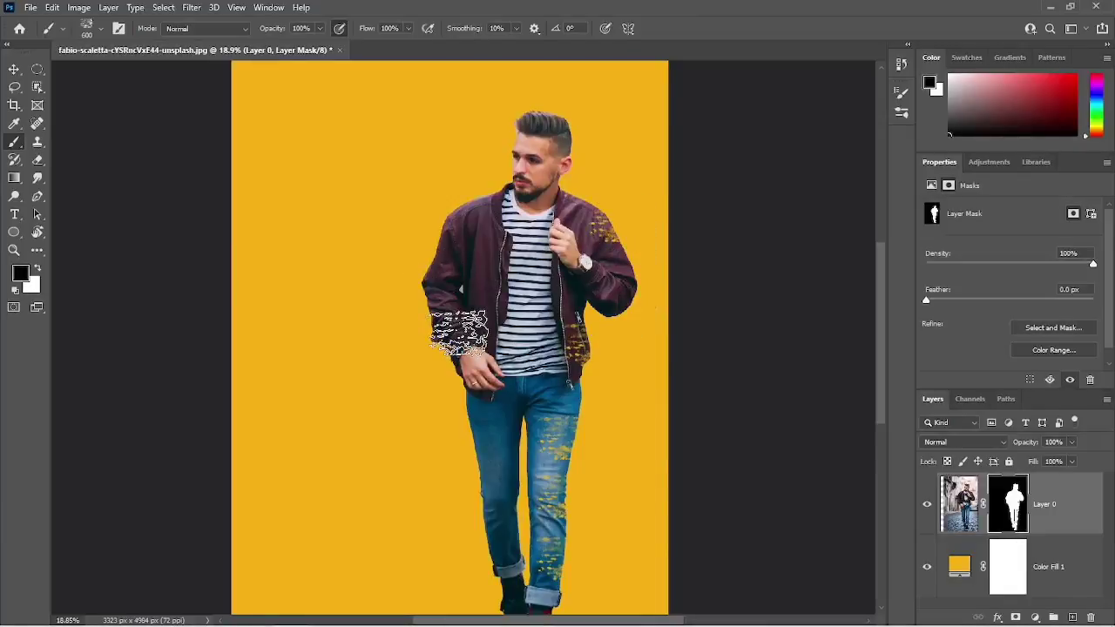
# Rotate the brush tip to 180° and paint texture on the mask over the other sleeve, the jacket chest and both jeans legs
pyautogui.rightClick(459, 332)
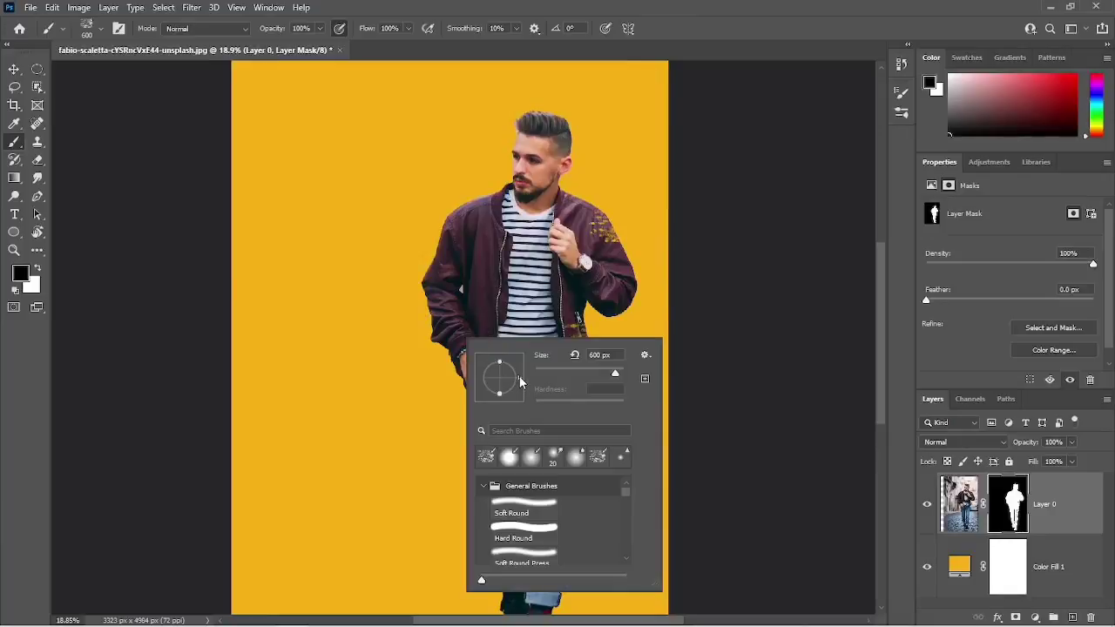
pyautogui.moveTo(513, 396); pyautogui.dragTo(492, 397)
pyautogui.moveTo(476, 379); pyautogui.dragTo(478, 381)
pyautogui.press('Return')
pyautogui.click(429, 320)
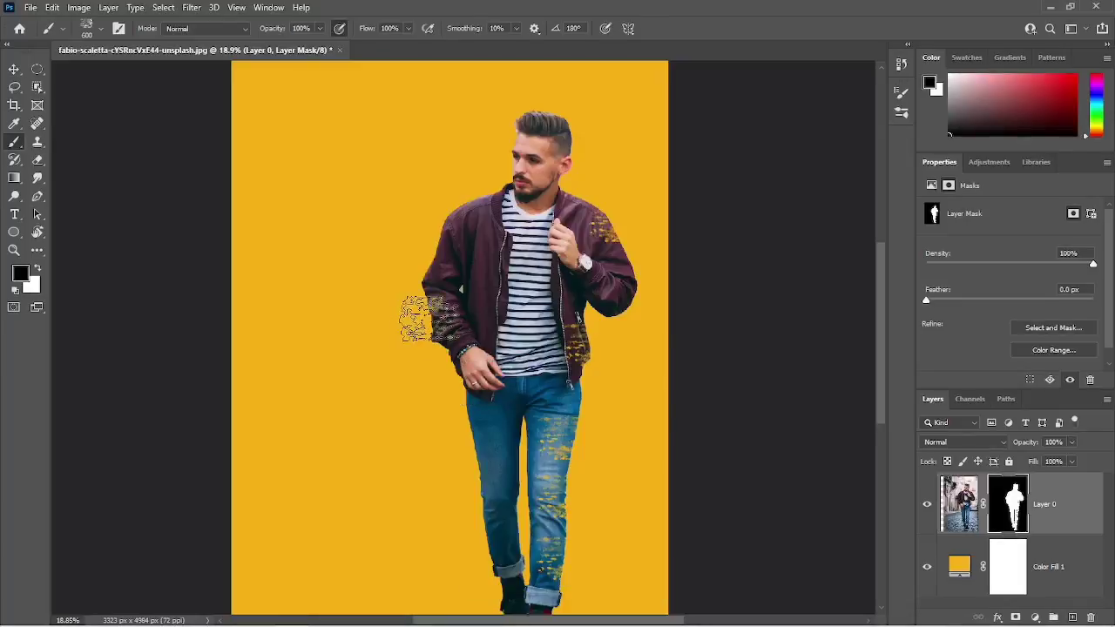
pyautogui.moveTo(416, 319)
pyautogui.mouseDown()
pyautogui.moveTo(415, 285)
pyautogui.moveTo(423, 226)
pyautogui.moveTo(495, 272)
pyautogui.mouseUp()
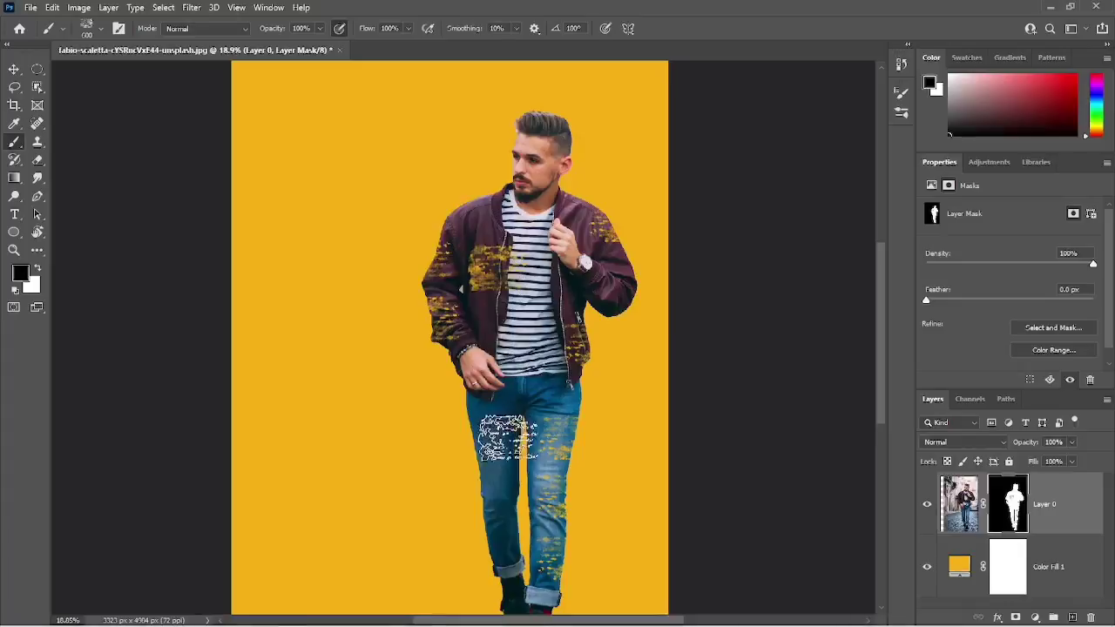
pyautogui.moveTo(508, 436)
pyautogui.mouseDown()
pyautogui.moveTo(469, 427)
pyautogui.moveTo(444, 477)
pyautogui.moveTo(462, 484)
pyautogui.moveTo(455, 536)
pyautogui.moveTo(473, 537)
pyautogui.moveTo(484, 581)
pyautogui.moveTo(497, 528)
pyautogui.mouseUp()
pyautogui.moveTo(565, 549); pyautogui.dragTo(565, 480)
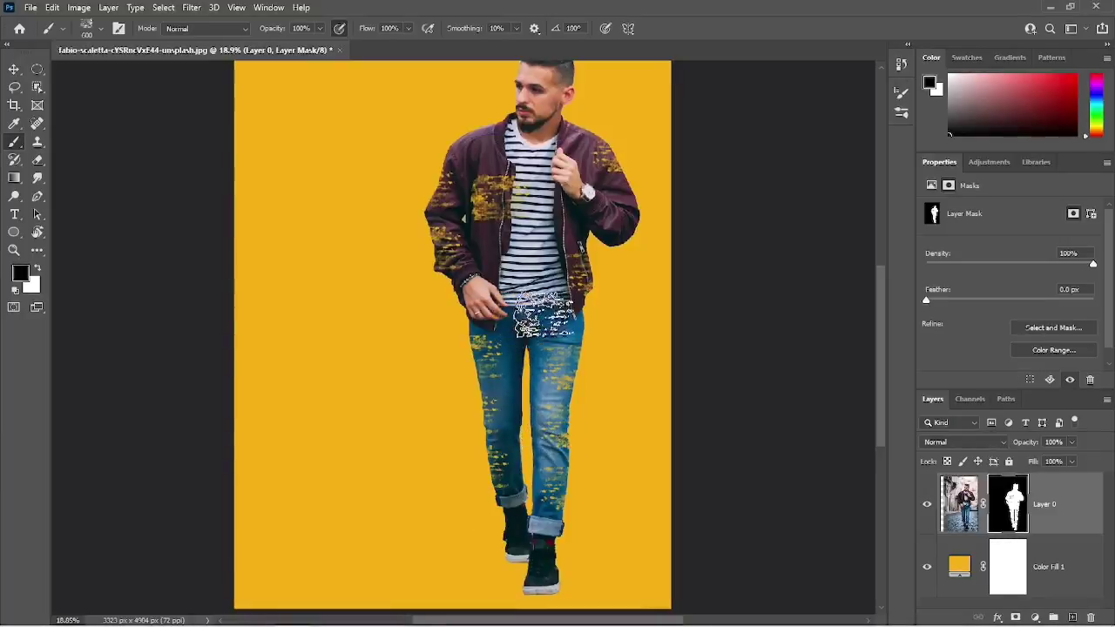
# Reduce the brush to 300 px and paint smaller texture patches on the mask over the waistband, striped shirt, shoulder and elbow
pyautogui.press('[')
pyautogui.press('[')
pyautogui.press('[')
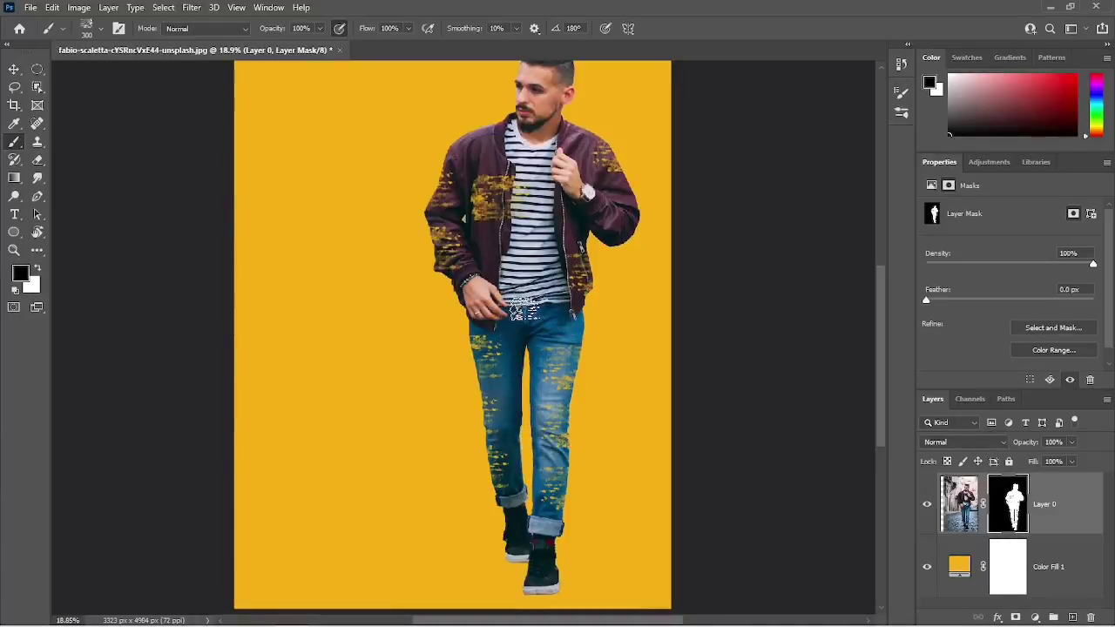
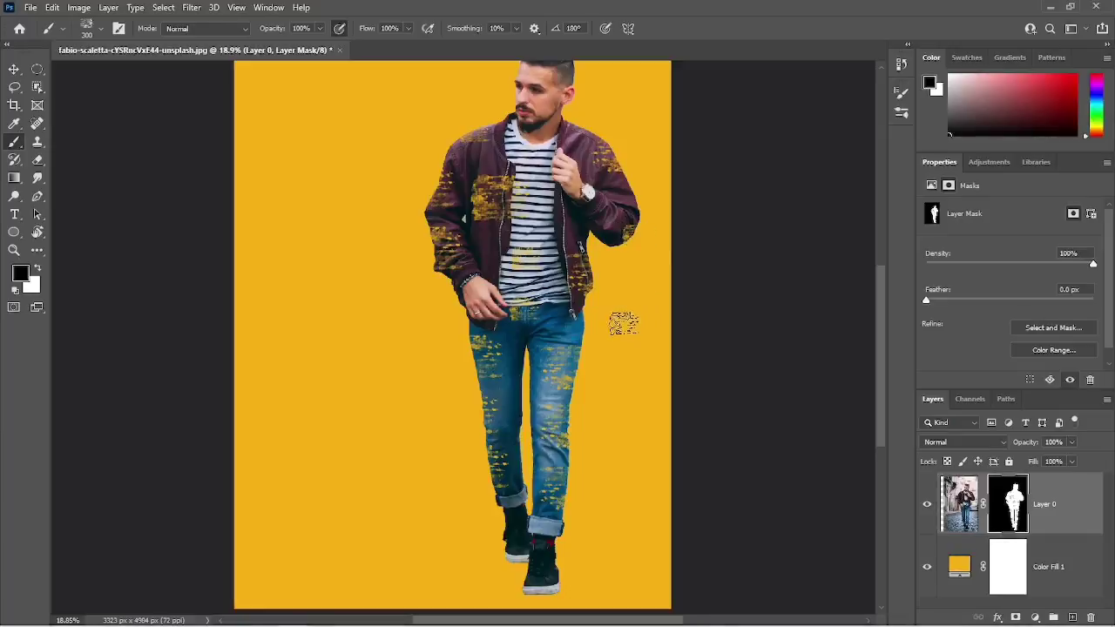
pyautogui.scroll(-4, 619, 326)
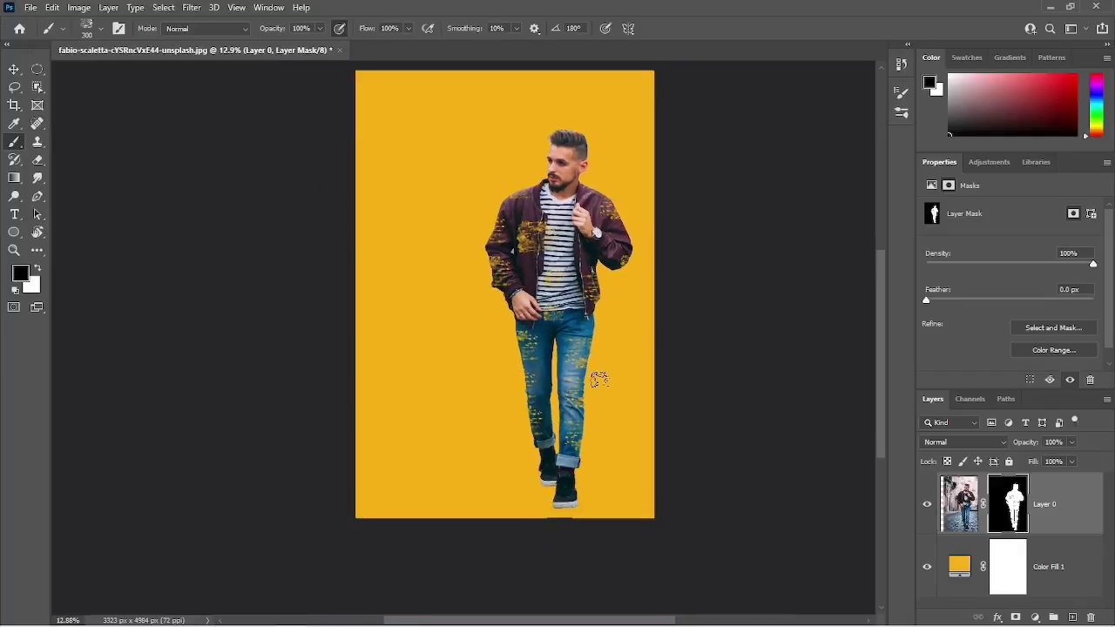
pyautogui.scroll(1, 599, 379)
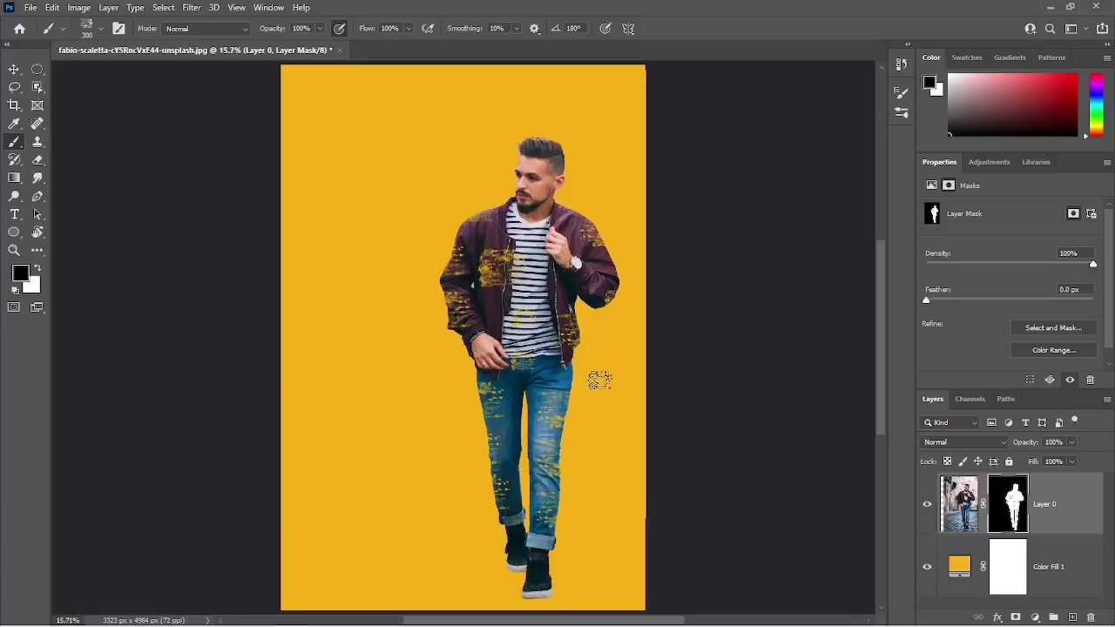
# Replace the textured tip with the soft round 30 px tip at 0° and return to the Brush tool
pyautogui.rightClick(302, 157)
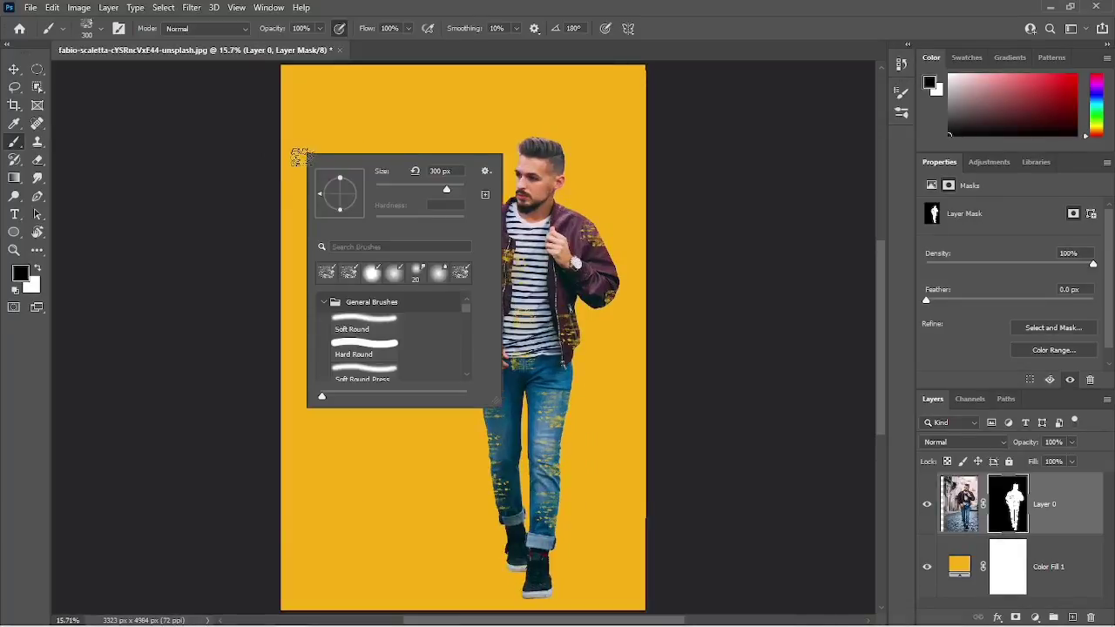
pyautogui.click(413, 279)
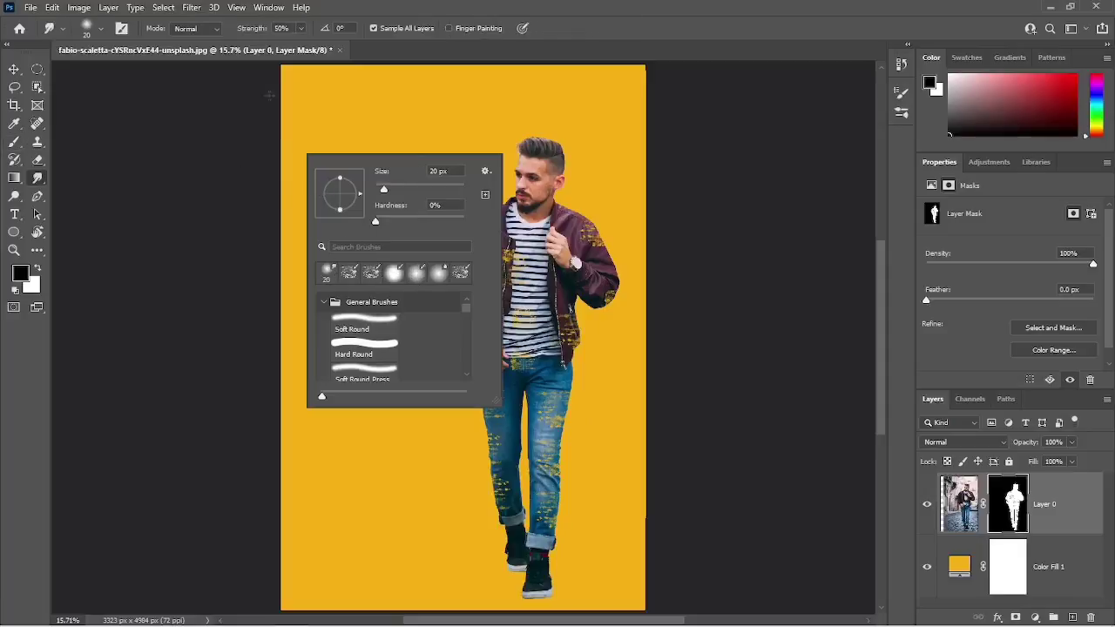
pyautogui.click(122, 28)
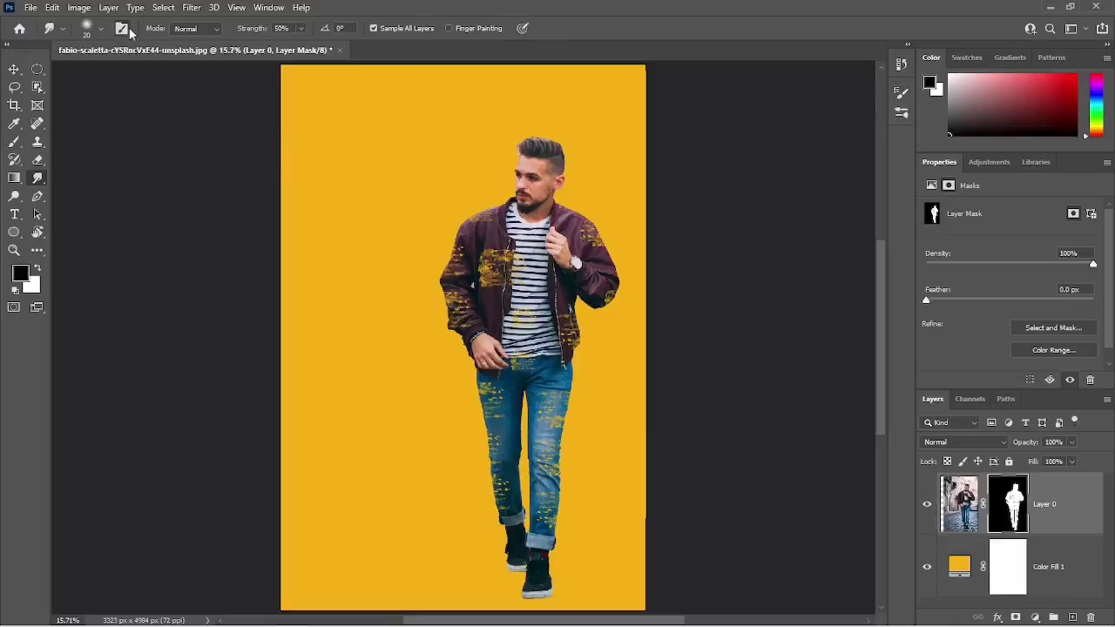
pyautogui.click(122, 28)
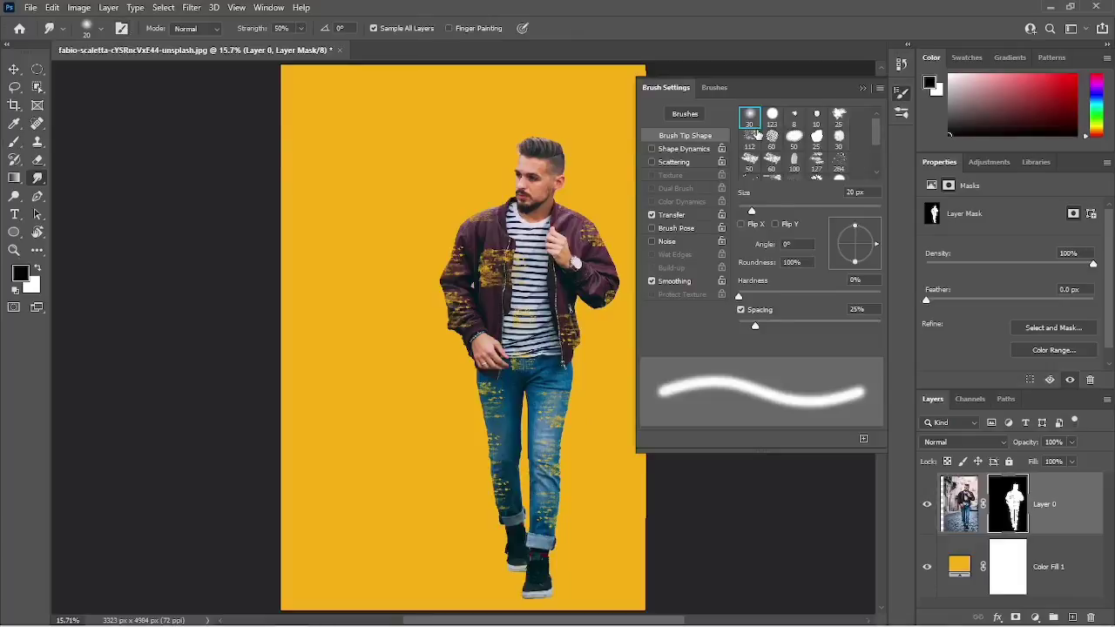
pyautogui.click(753, 123)
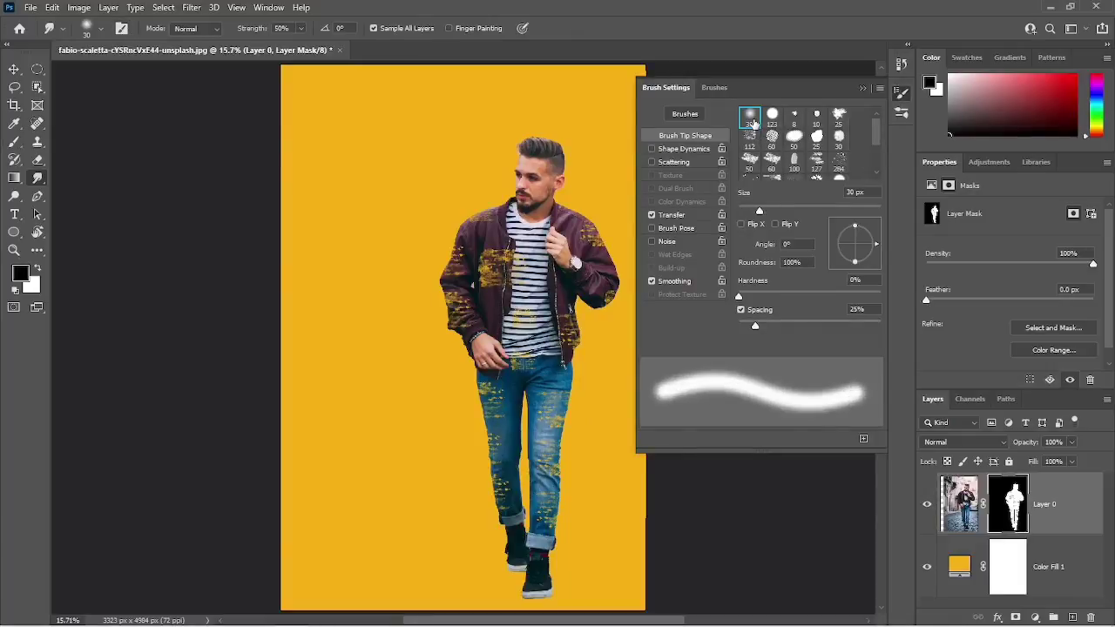
pyautogui.click(864, 88)
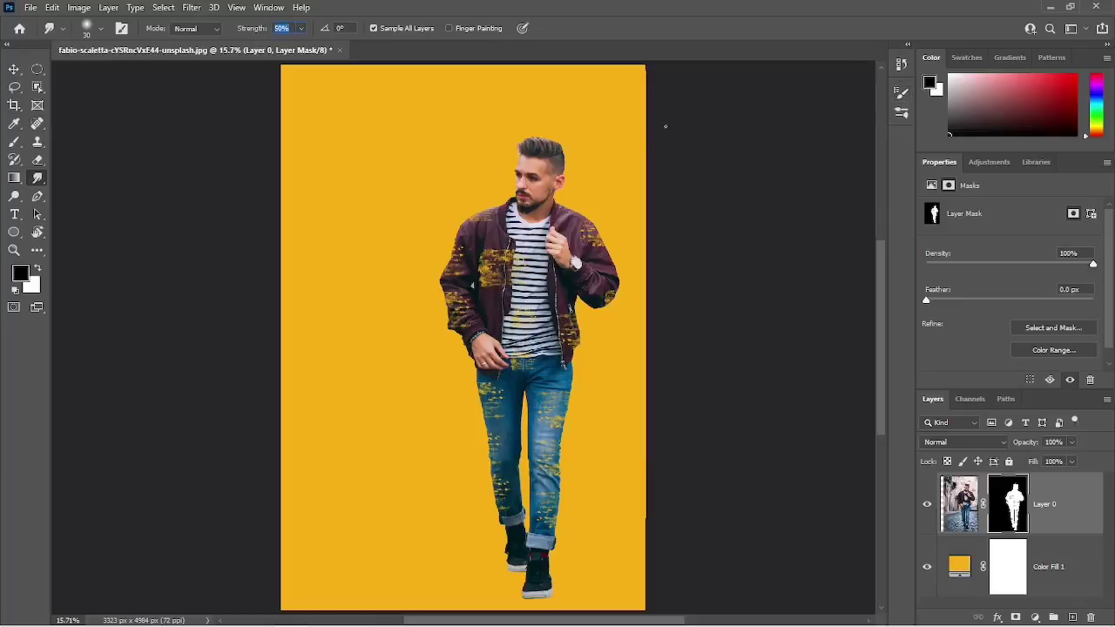
pyautogui.press('b')
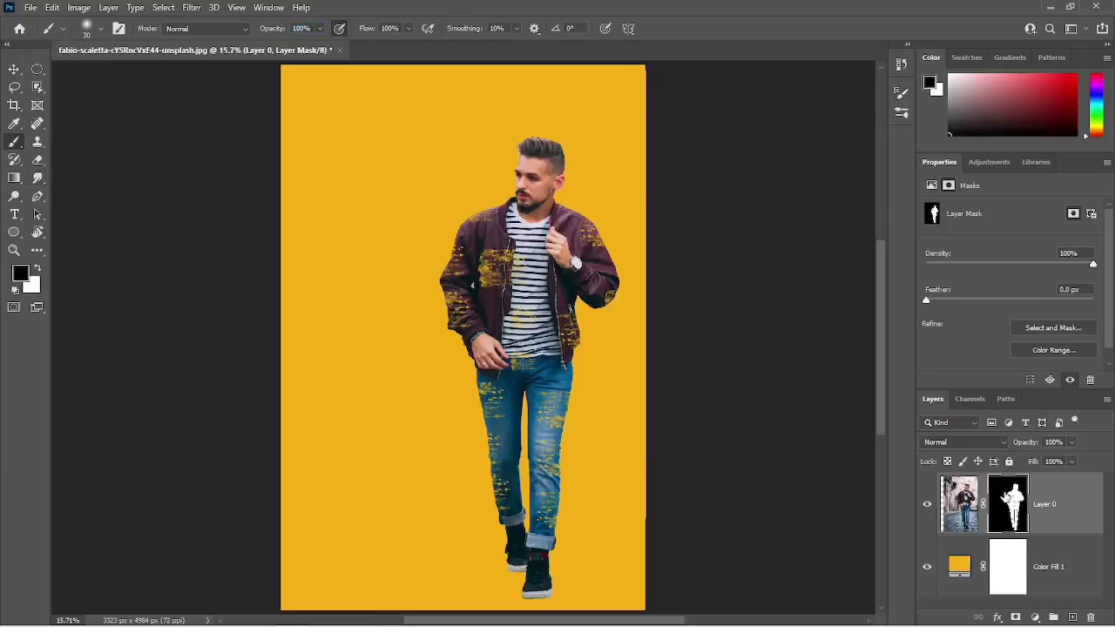
# Switch to the Move tool, disable Layer 0's mask to show the full photo, and enable the mask again
pyautogui.press('v')
pyautogui.rightClick(1009, 496)
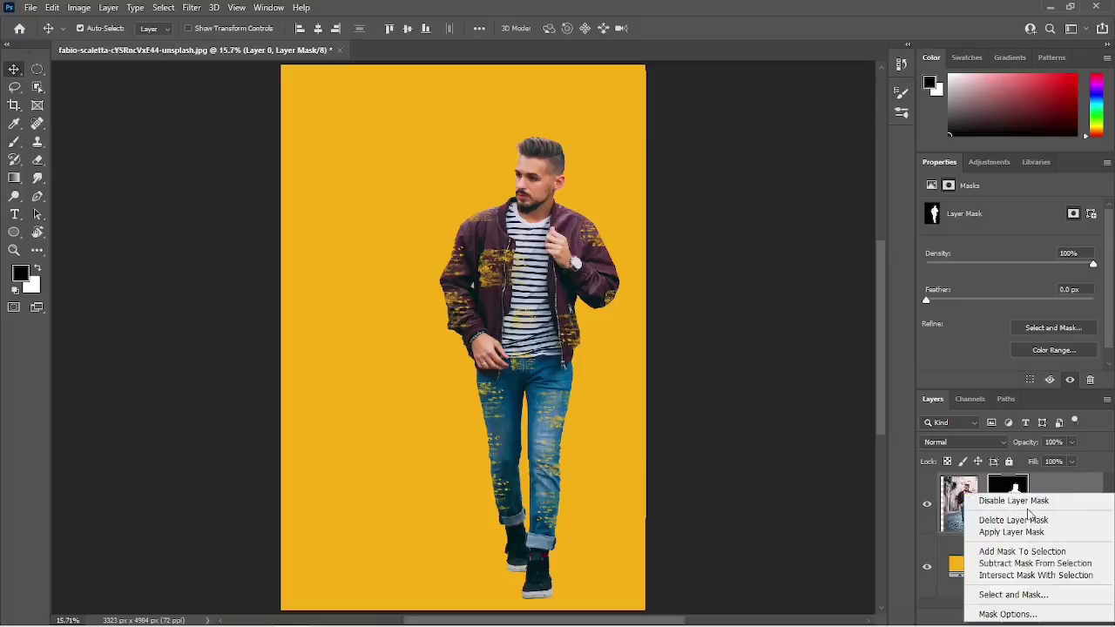
pyautogui.click(1025, 505)
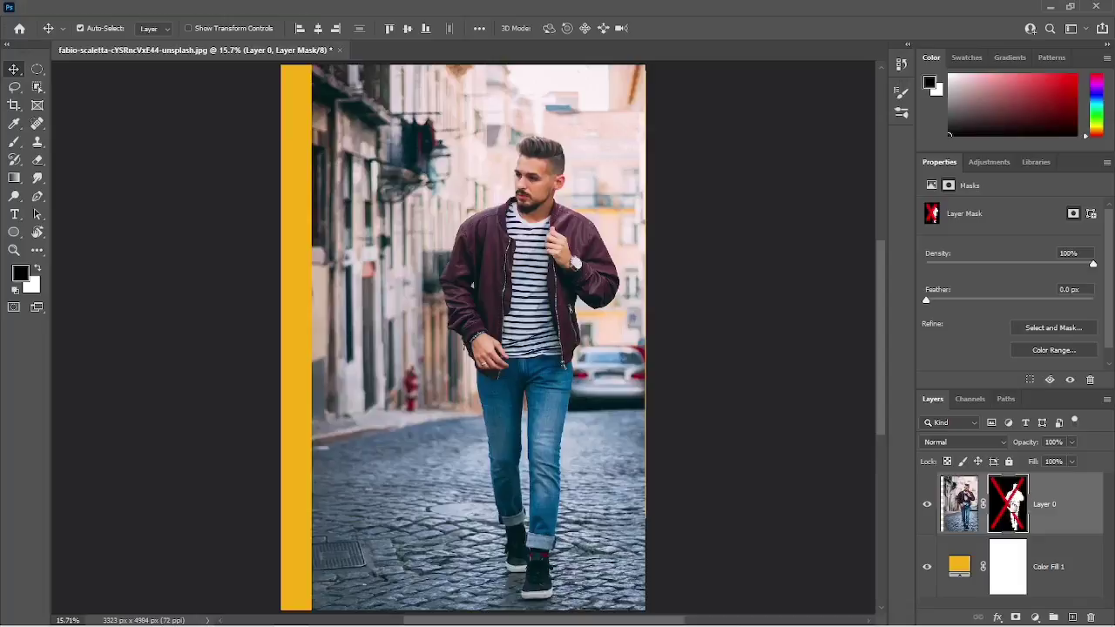
pyautogui.keyDown('shift'); pyautogui.click(1010, 505); pyautogui.keyUp('shift')
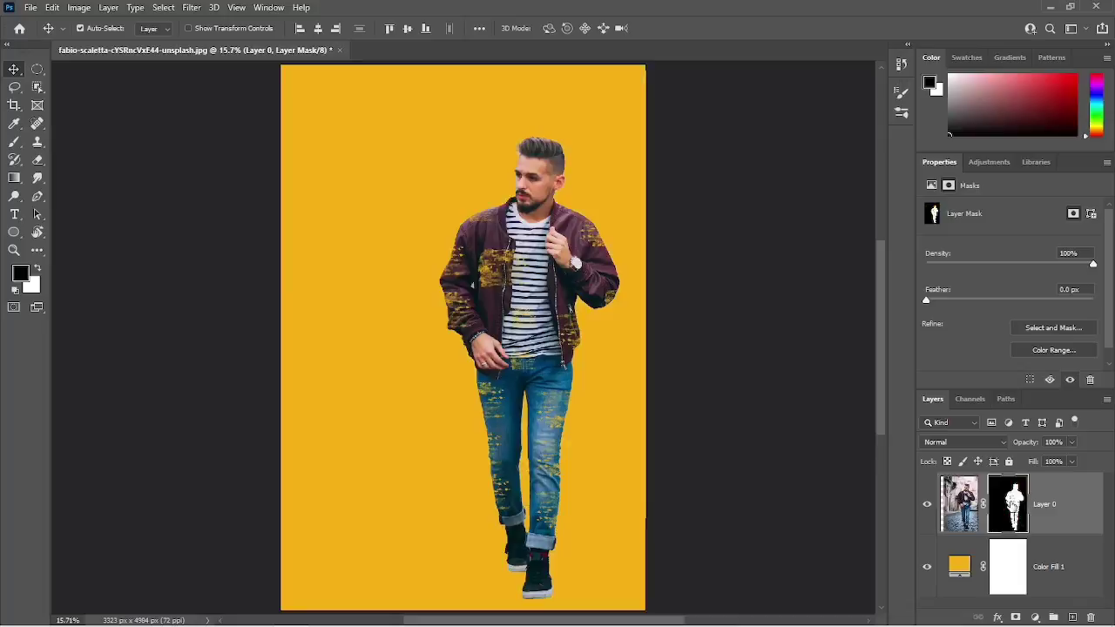
# Apply the layer mask to Layer 0 permanently, and undo it to restore the editable mask
pyautogui.rightClick(1011, 505)
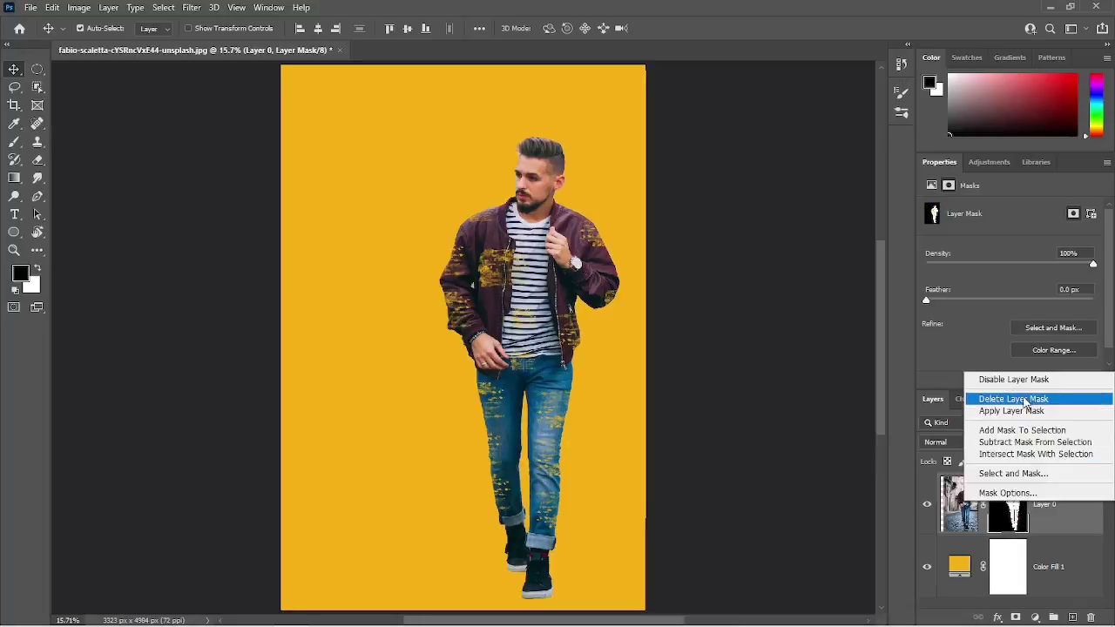
pyautogui.click(1022, 411)
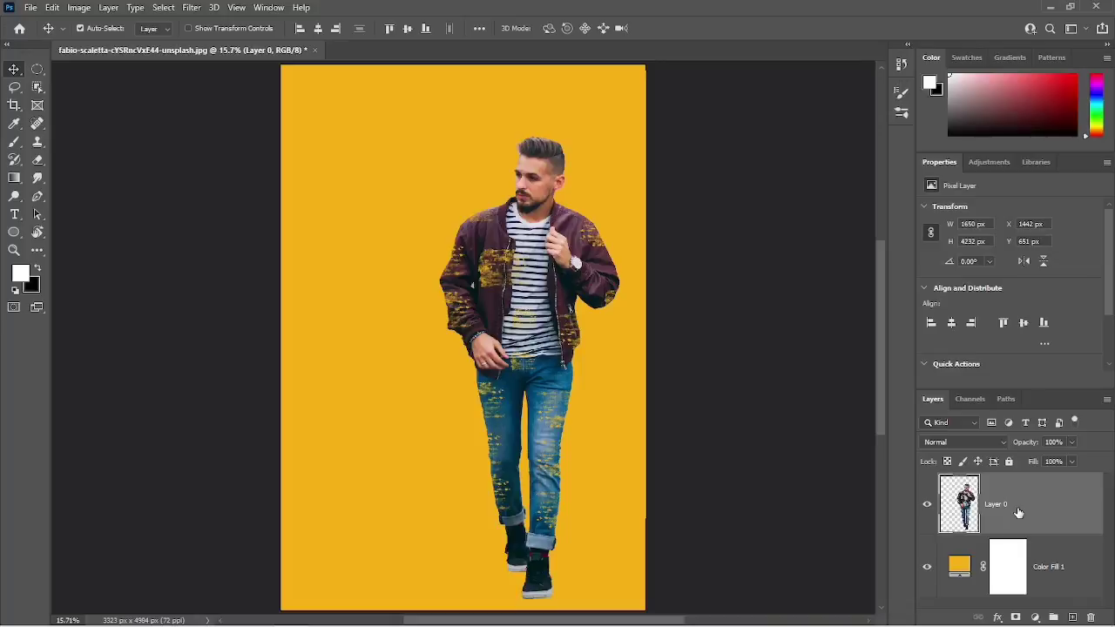
pyautogui.hotkey('ctrl', 'z')
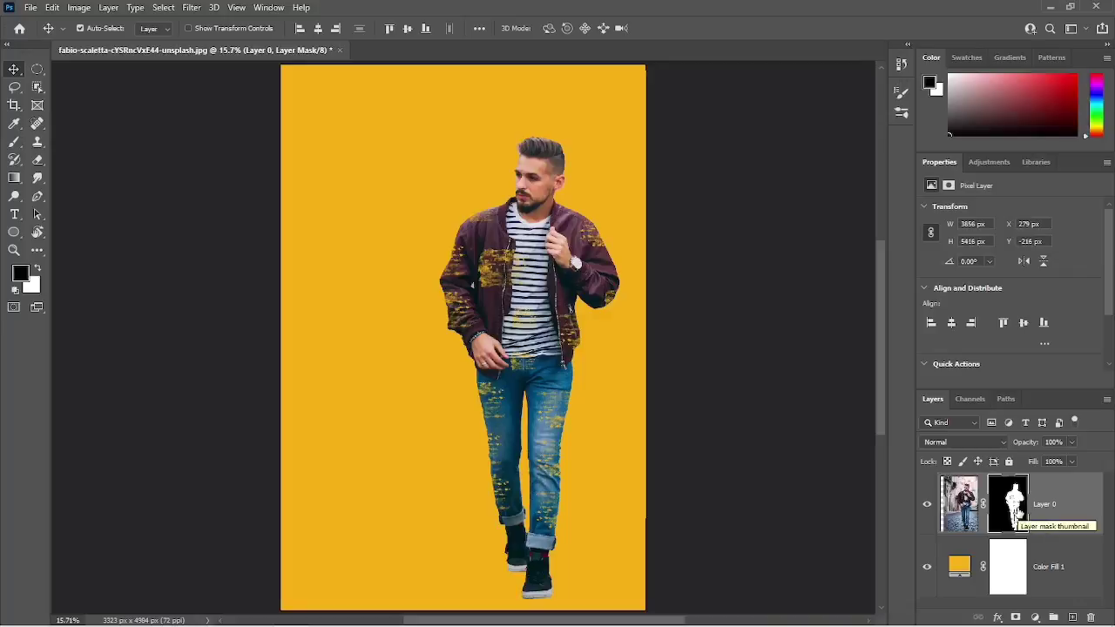
# Load Layer 0's mask as a selection around the man, and clear the selection
pyautogui.rightClick(1017, 514)
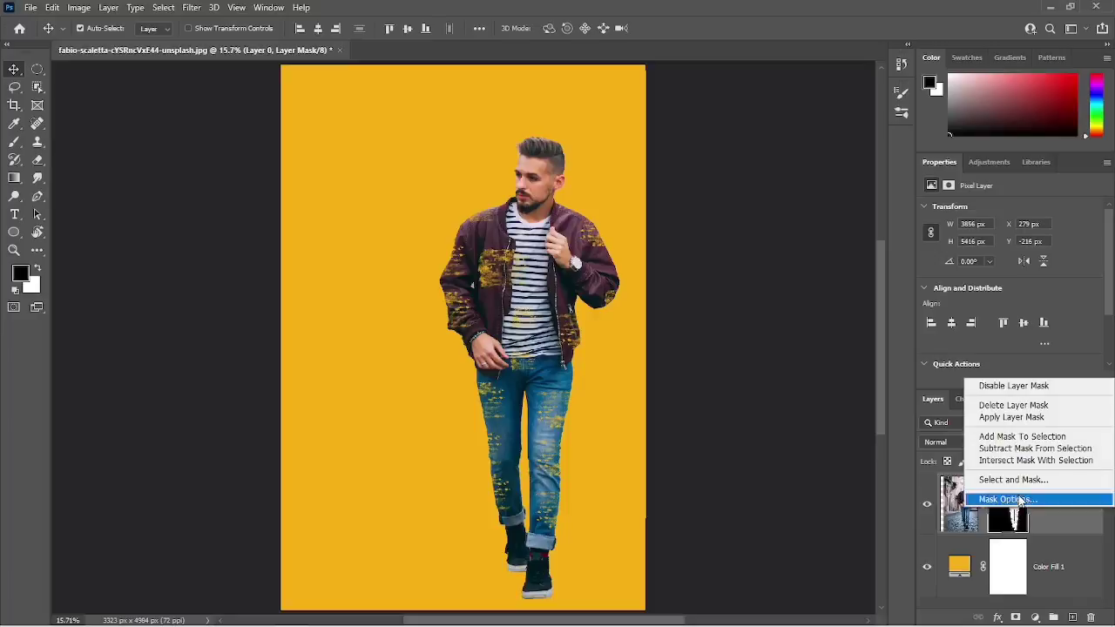
pyautogui.click(1033, 439)
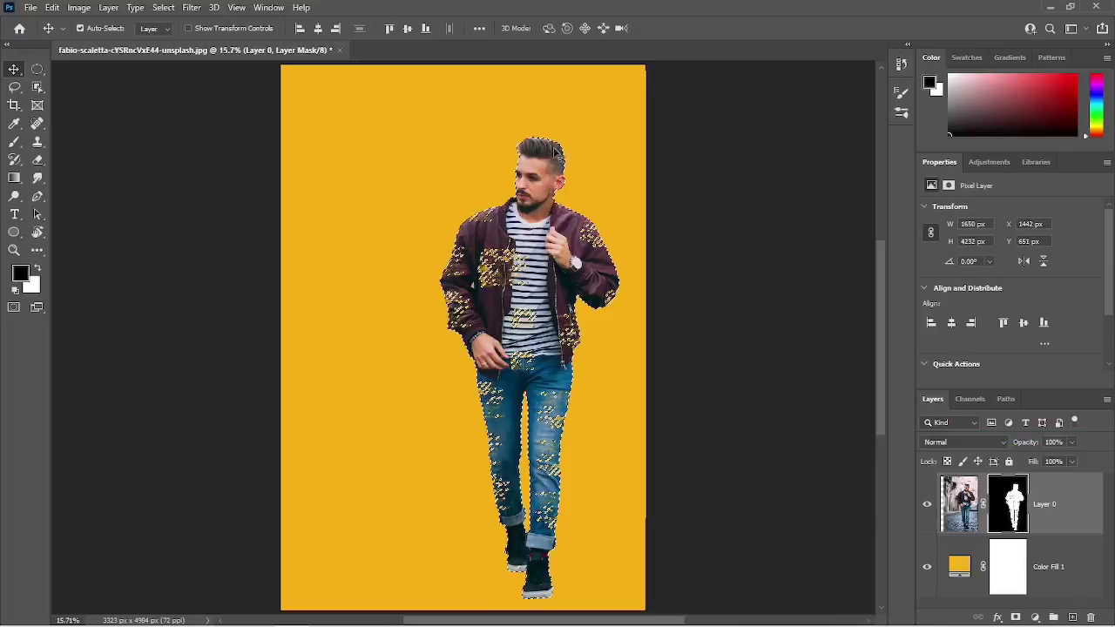
pyautogui.rightClick(1026, 524)
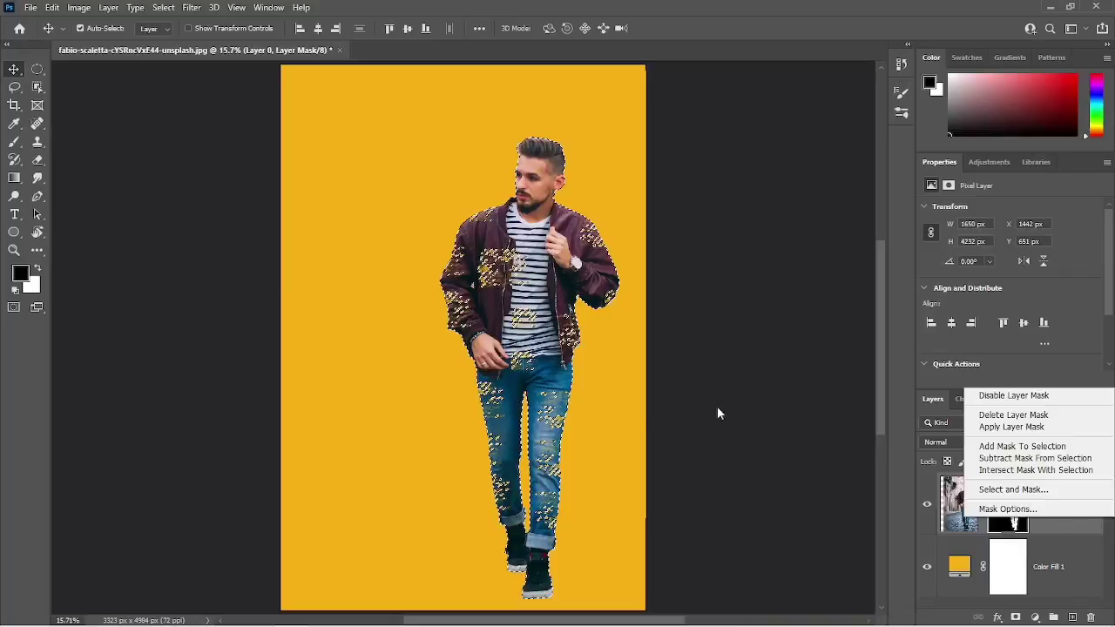
pyautogui.click(575, 426)
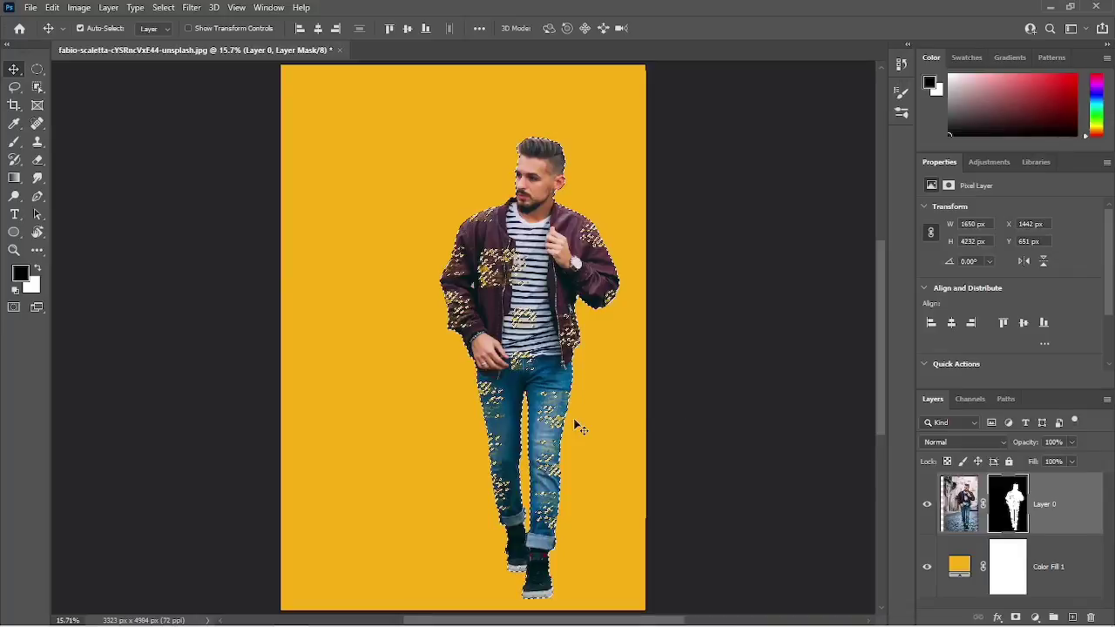
pyautogui.hotkey('ctrl', 'd')
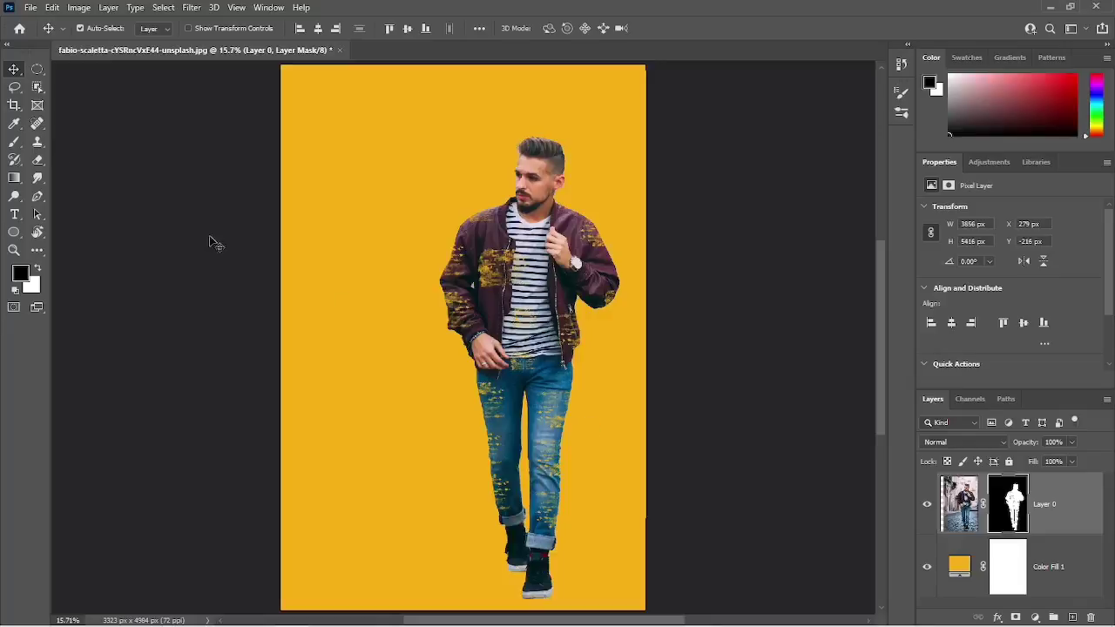
# Open the portrait-format photo of oranges on a striped cloth from the PHOTOSHOP IMAGES folder
pyautogui.click(30, 9)
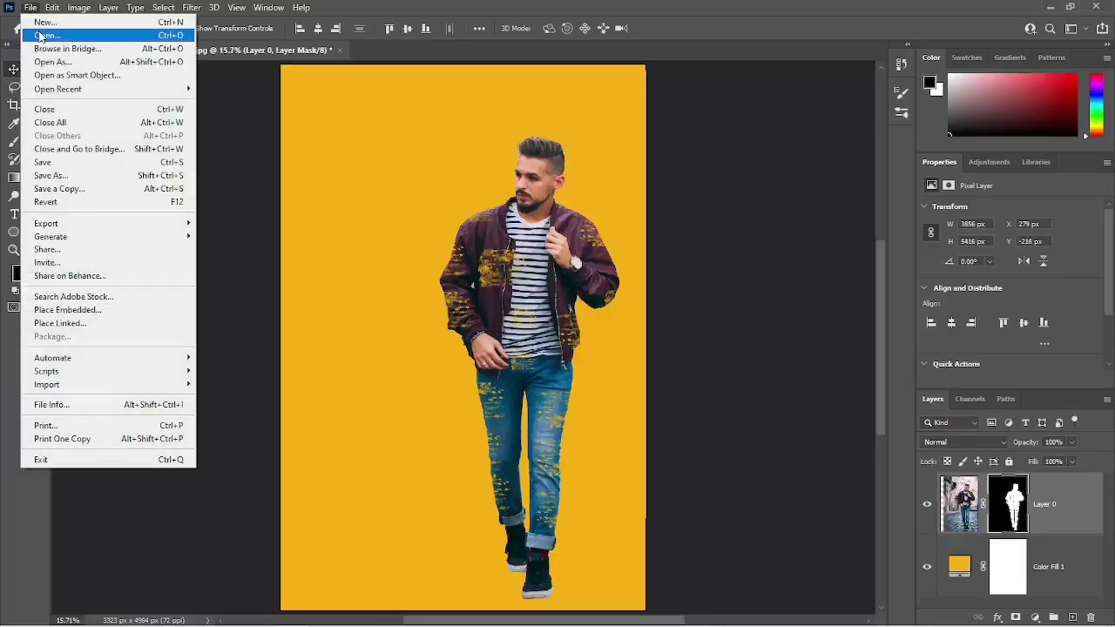
pyautogui.click(44, 35)
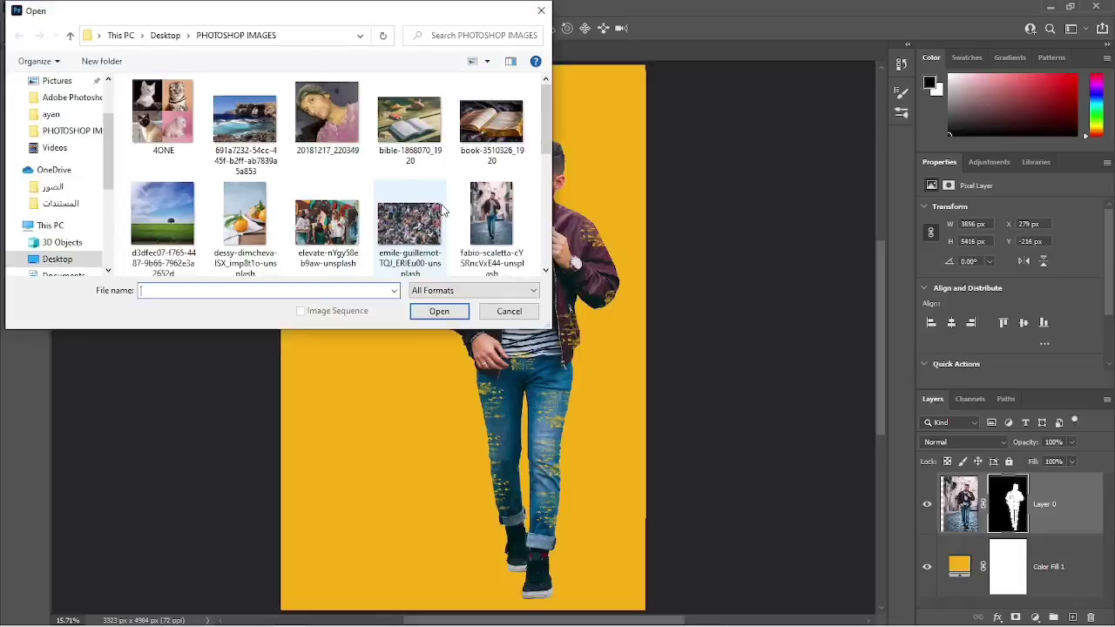
pyautogui.scroll(-1, 441, 209)
pyautogui.scroll(-1, 442, 210)
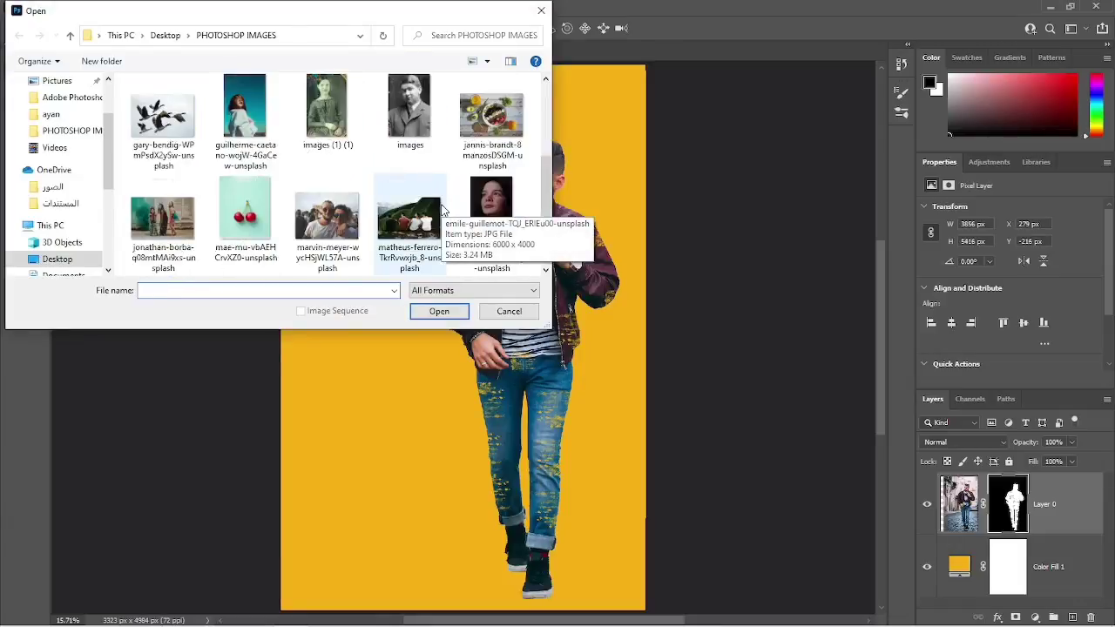
pyautogui.scroll(-1, 442, 210)
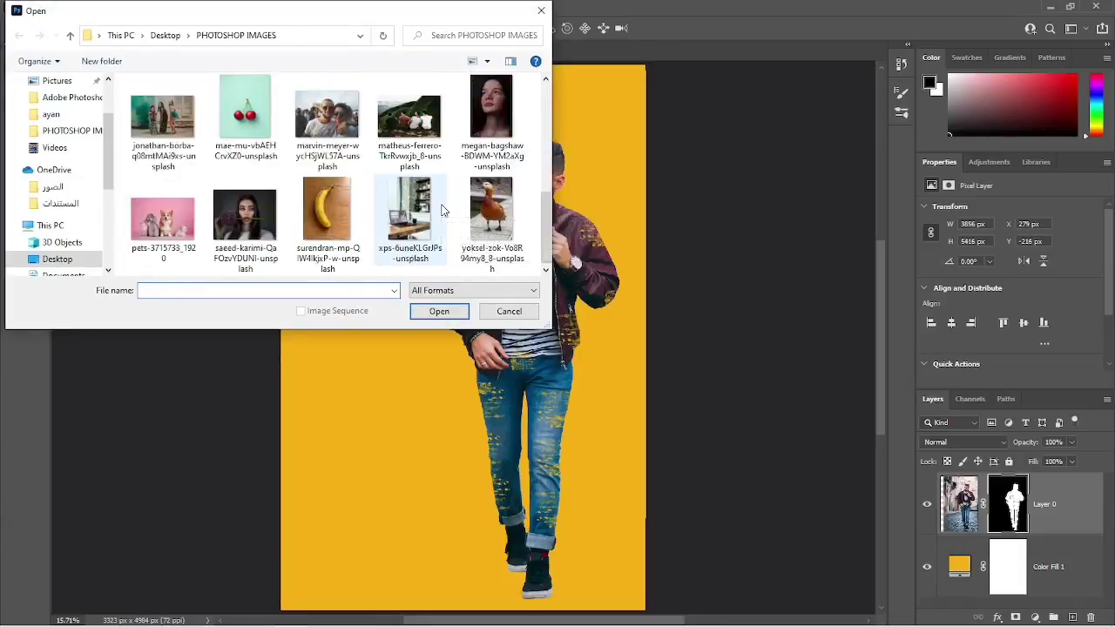
pyautogui.scroll(1, 442, 210)
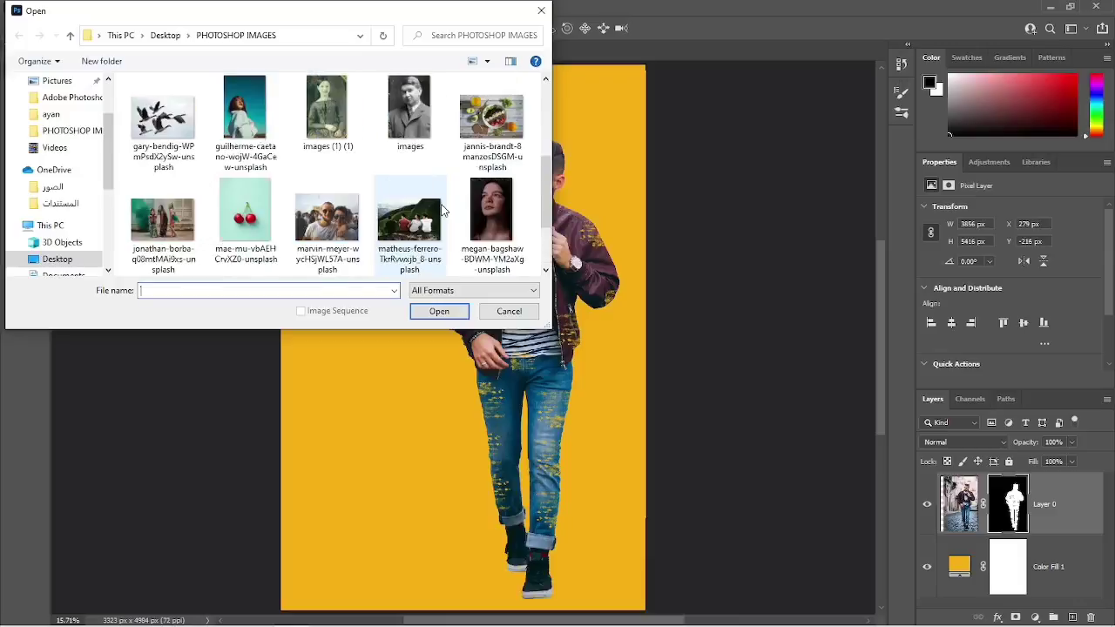
pyautogui.scroll(2, 441, 210)
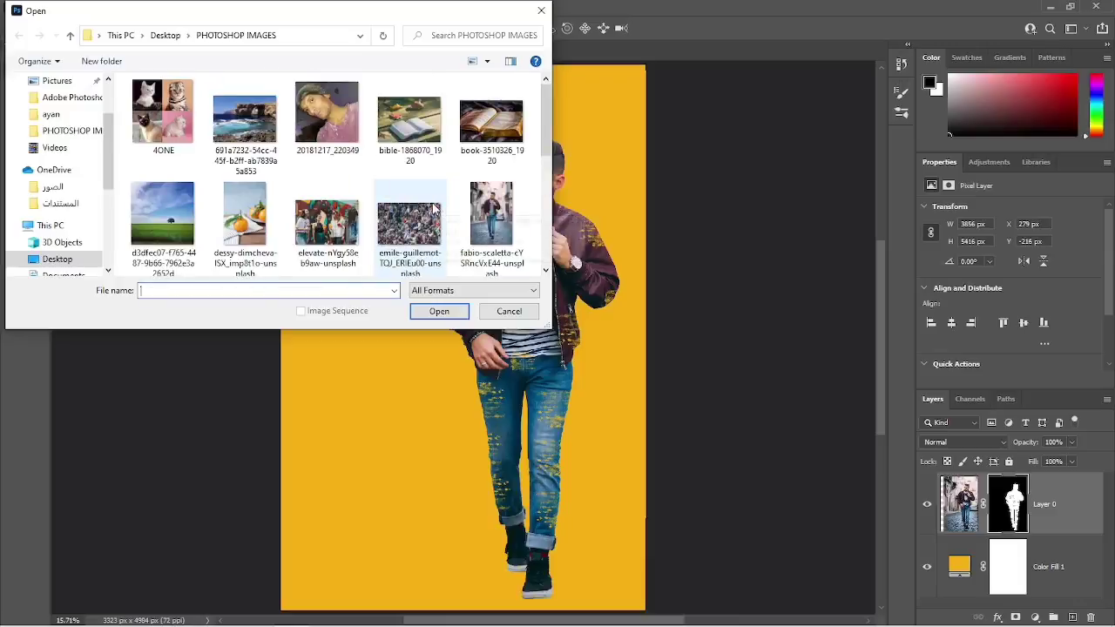
pyautogui.doubleClick(253, 220)
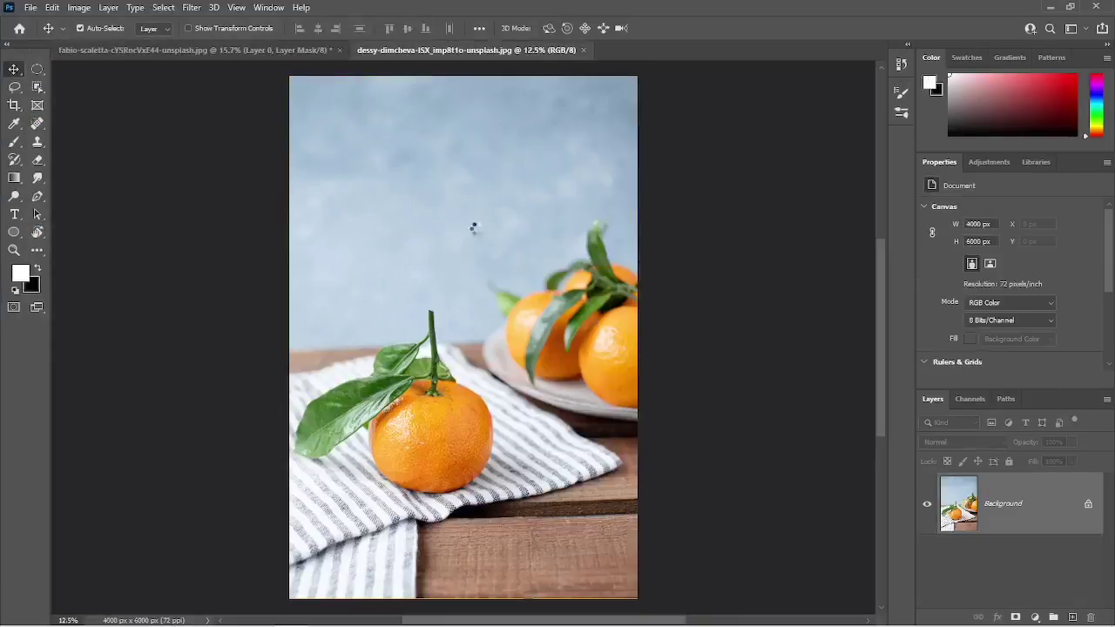
# Unlock the oranges photo's background, copy the whole image into the man's document, and place it directly beneath Layer 0
pyautogui.click(1088, 503)
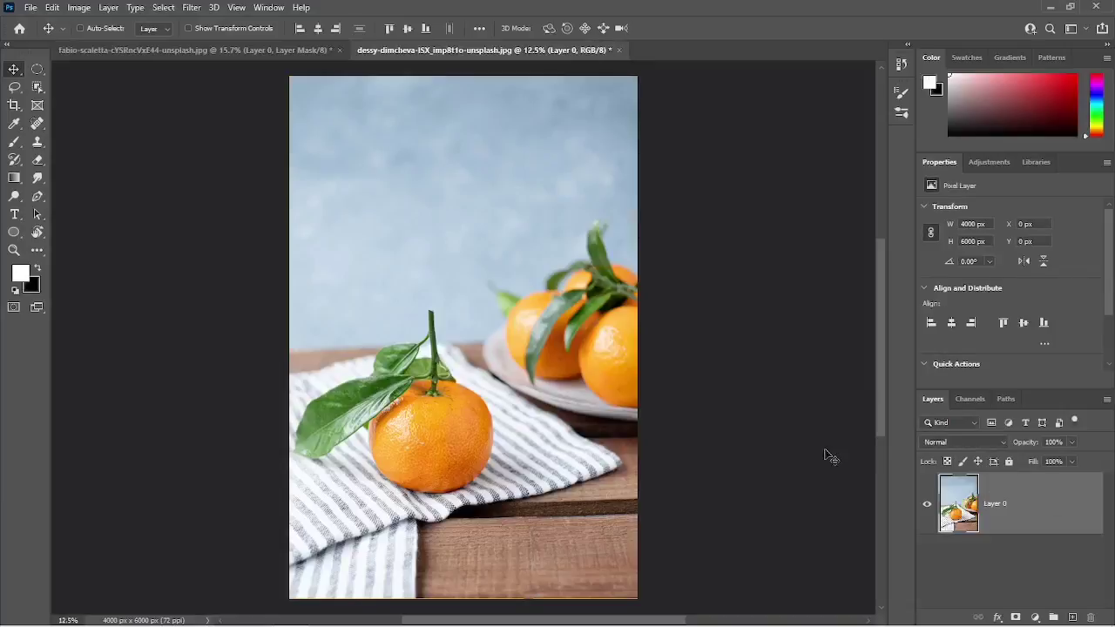
pyautogui.hotkey('ctrl', 'a')
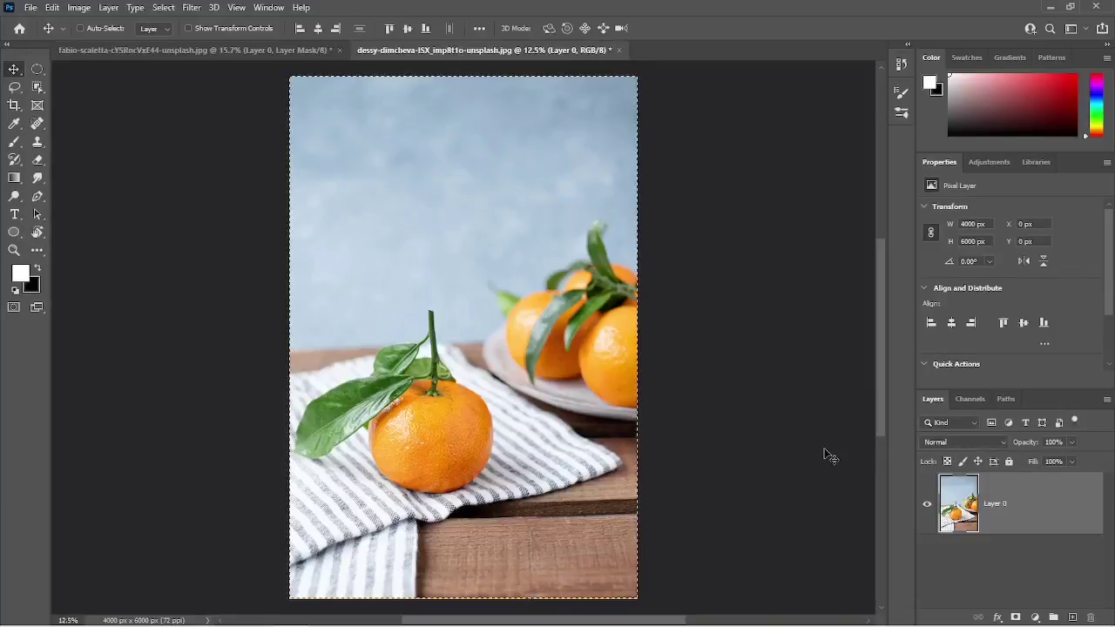
pyautogui.click(275, 53)
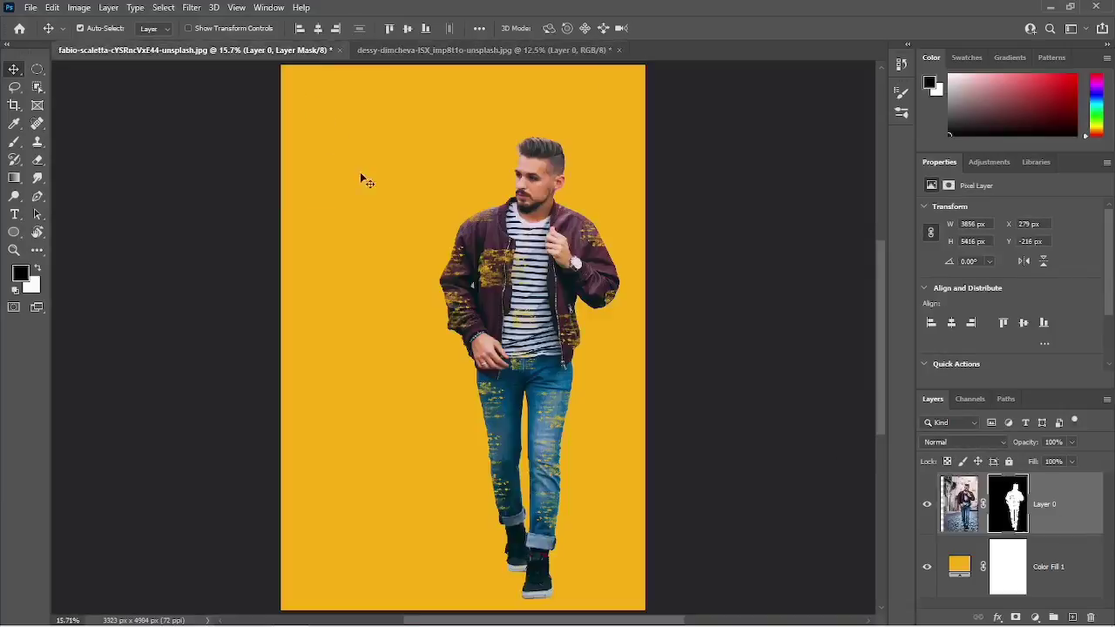
pyautogui.hotkey('ctrl', 'v')
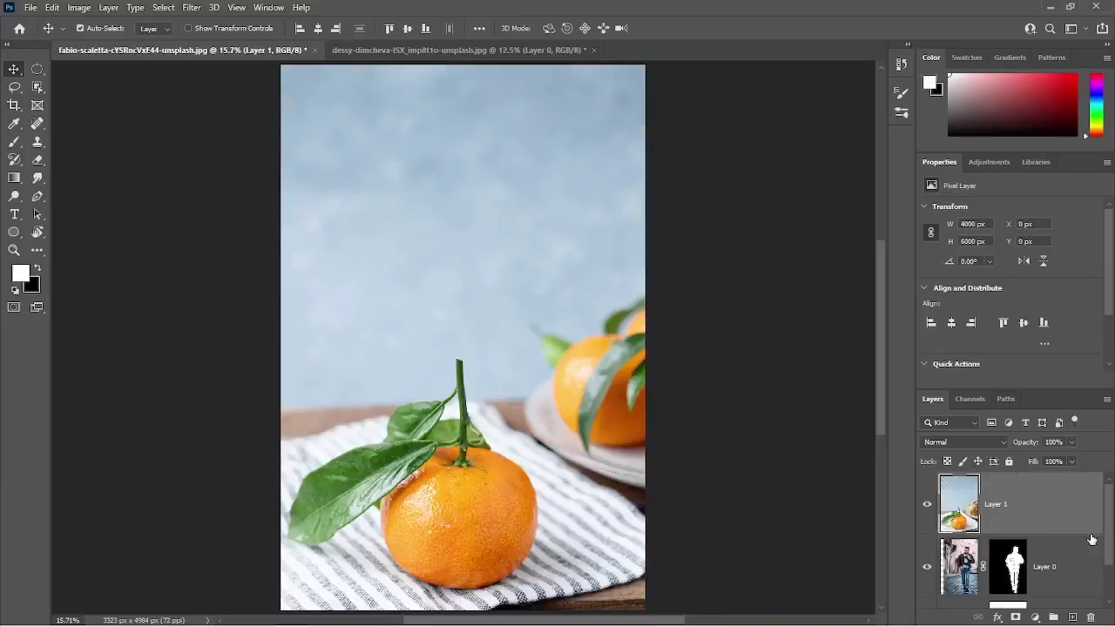
pyautogui.moveTo(1063, 566); pyautogui.dragTo(1053, 486)
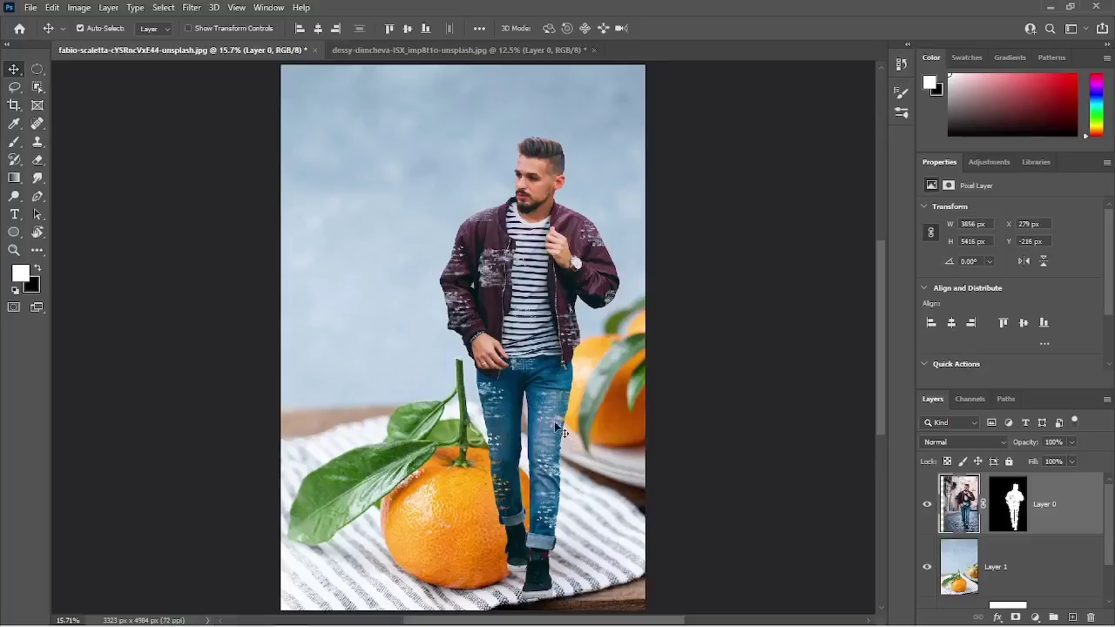
# Shift the oranges layer left to about X -102 px and the masked man right and down to about X 603 px, Y -127 px
pyautogui.moveTo(554, 426); pyautogui.dragTo(597, 433)
pyautogui.click(385, 517)
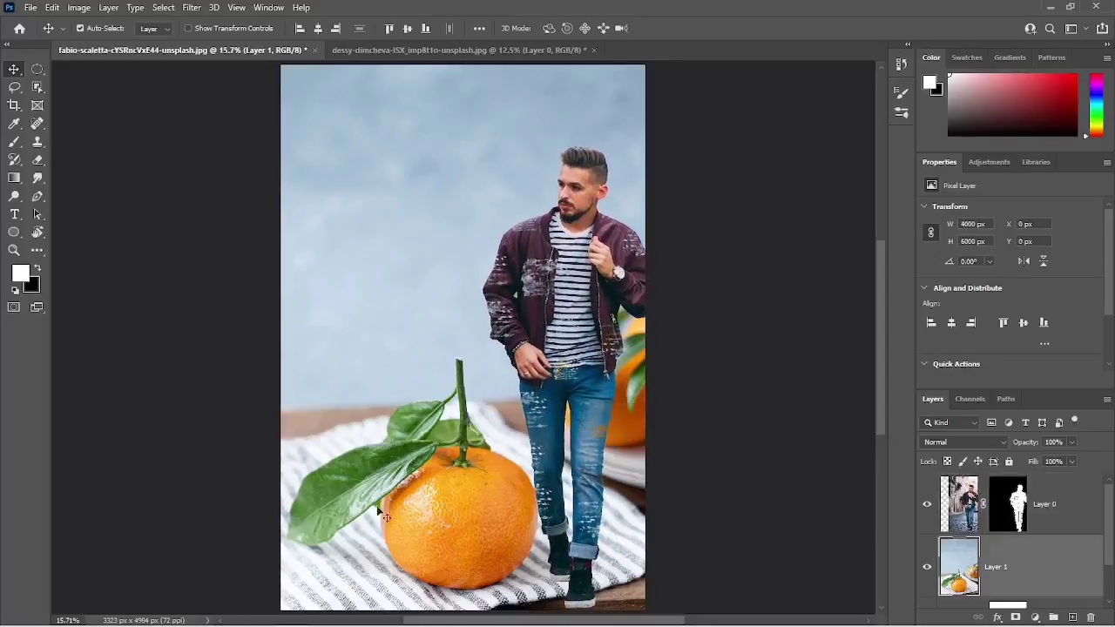
pyautogui.moveTo(391, 488)
pyautogui.mouseDown()
pyautogui.moveTo(351, 493)
pyautogui.moveTo(380, 487)
pyautogui.mouseUp()
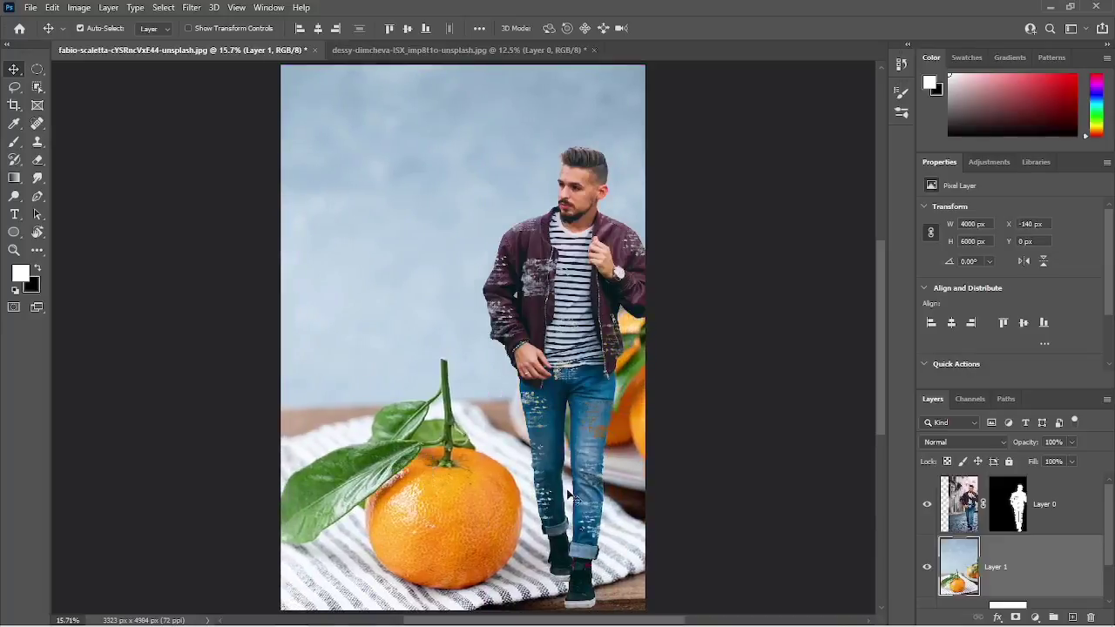
pyautogui.moveTo(570, 495); pyautogui.dragTo(576, 493)
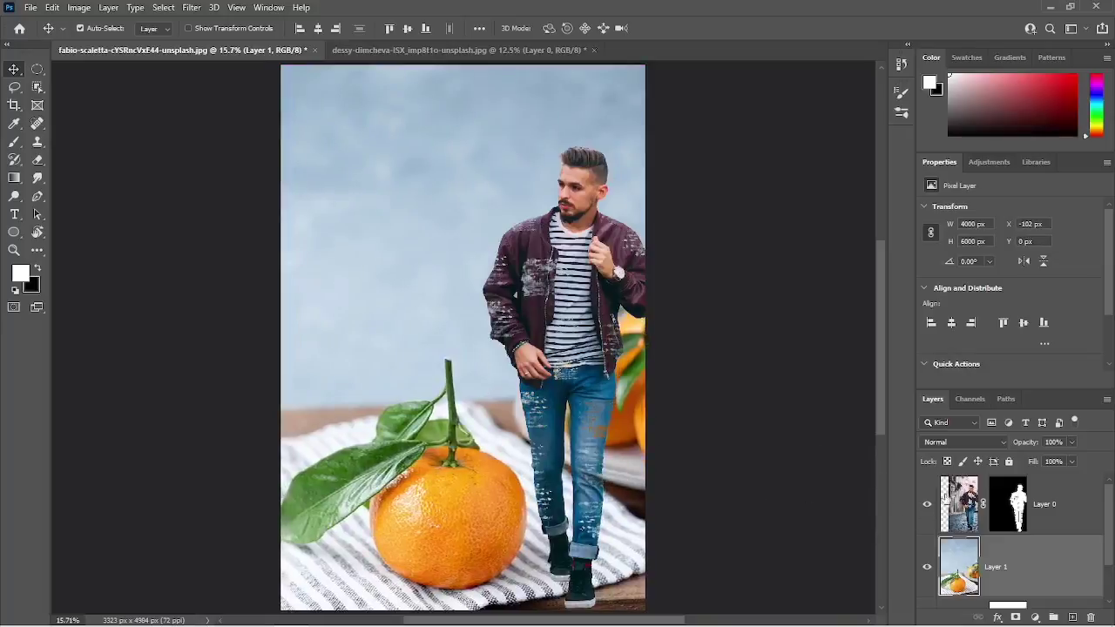
pyautogui.click(954, 508)
pyautogui.moveTo(576, 348); pyautogui.dragTo(565, 343)
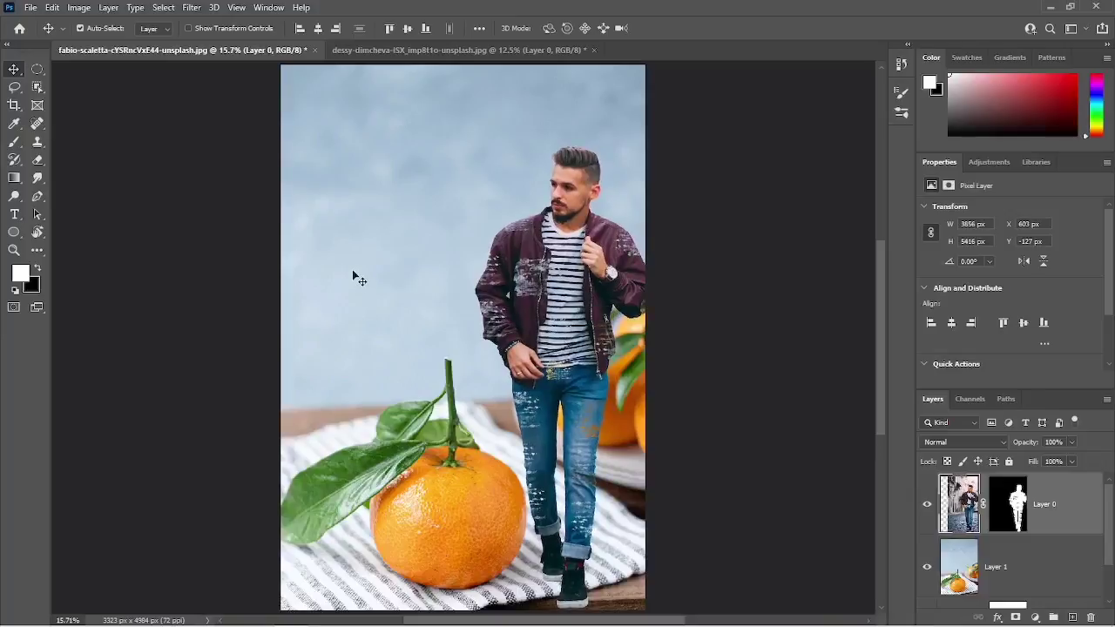